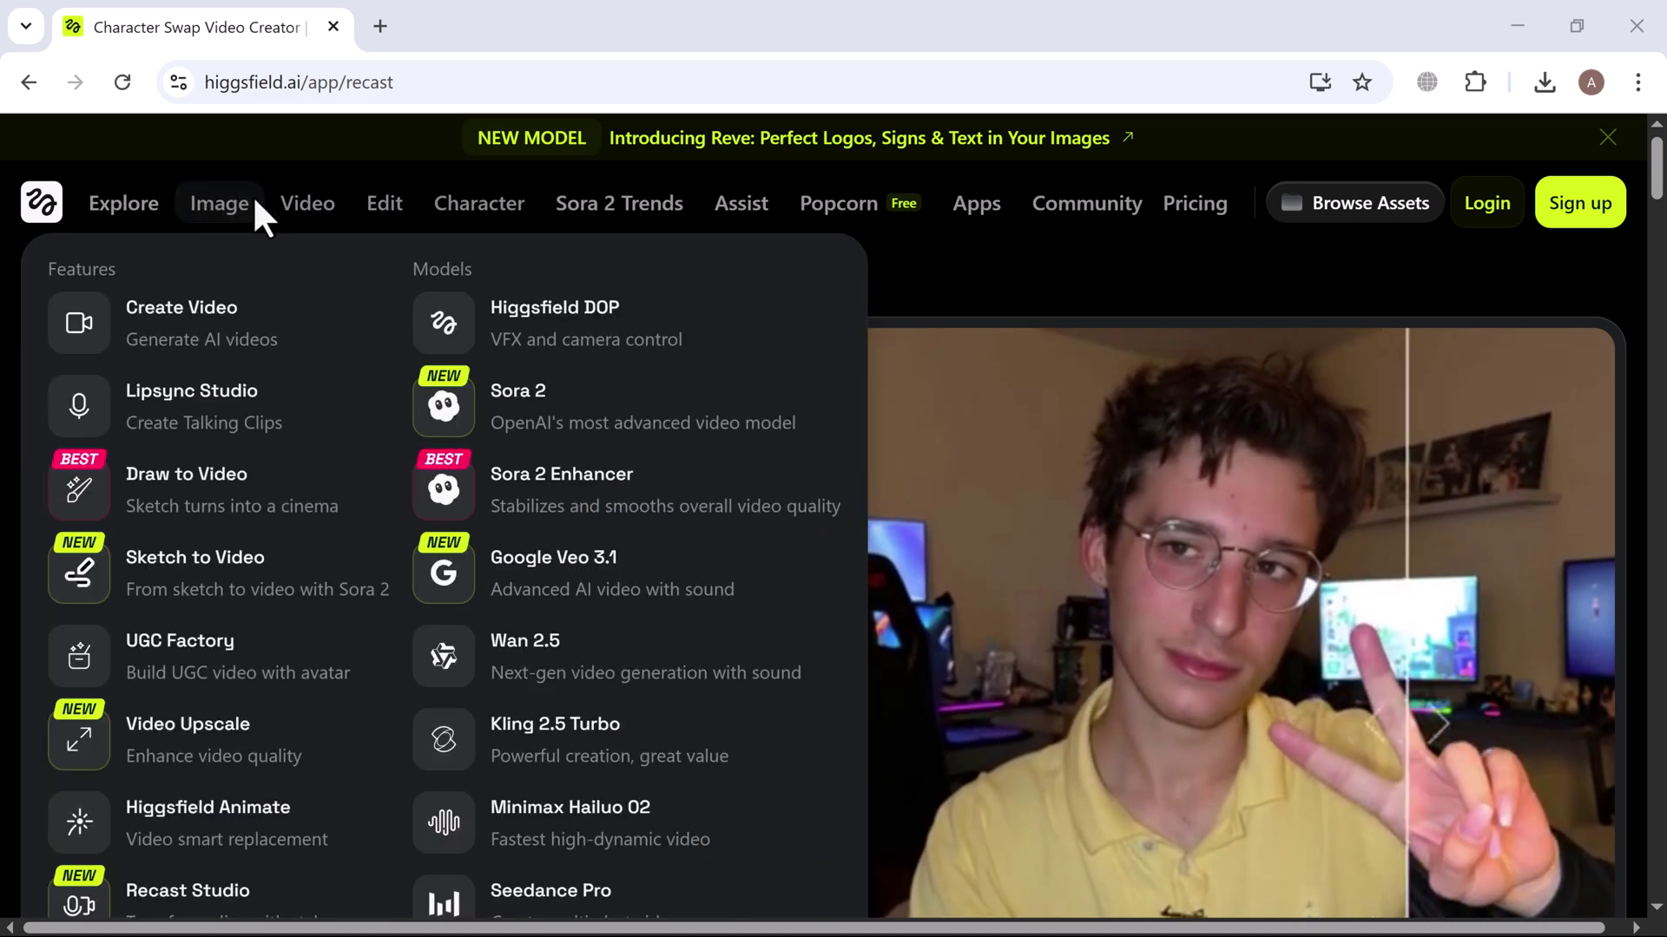
# - Scroll down through the Higgsfield AI landing page to browse its content
pyautogui.moveTo(252, 196)
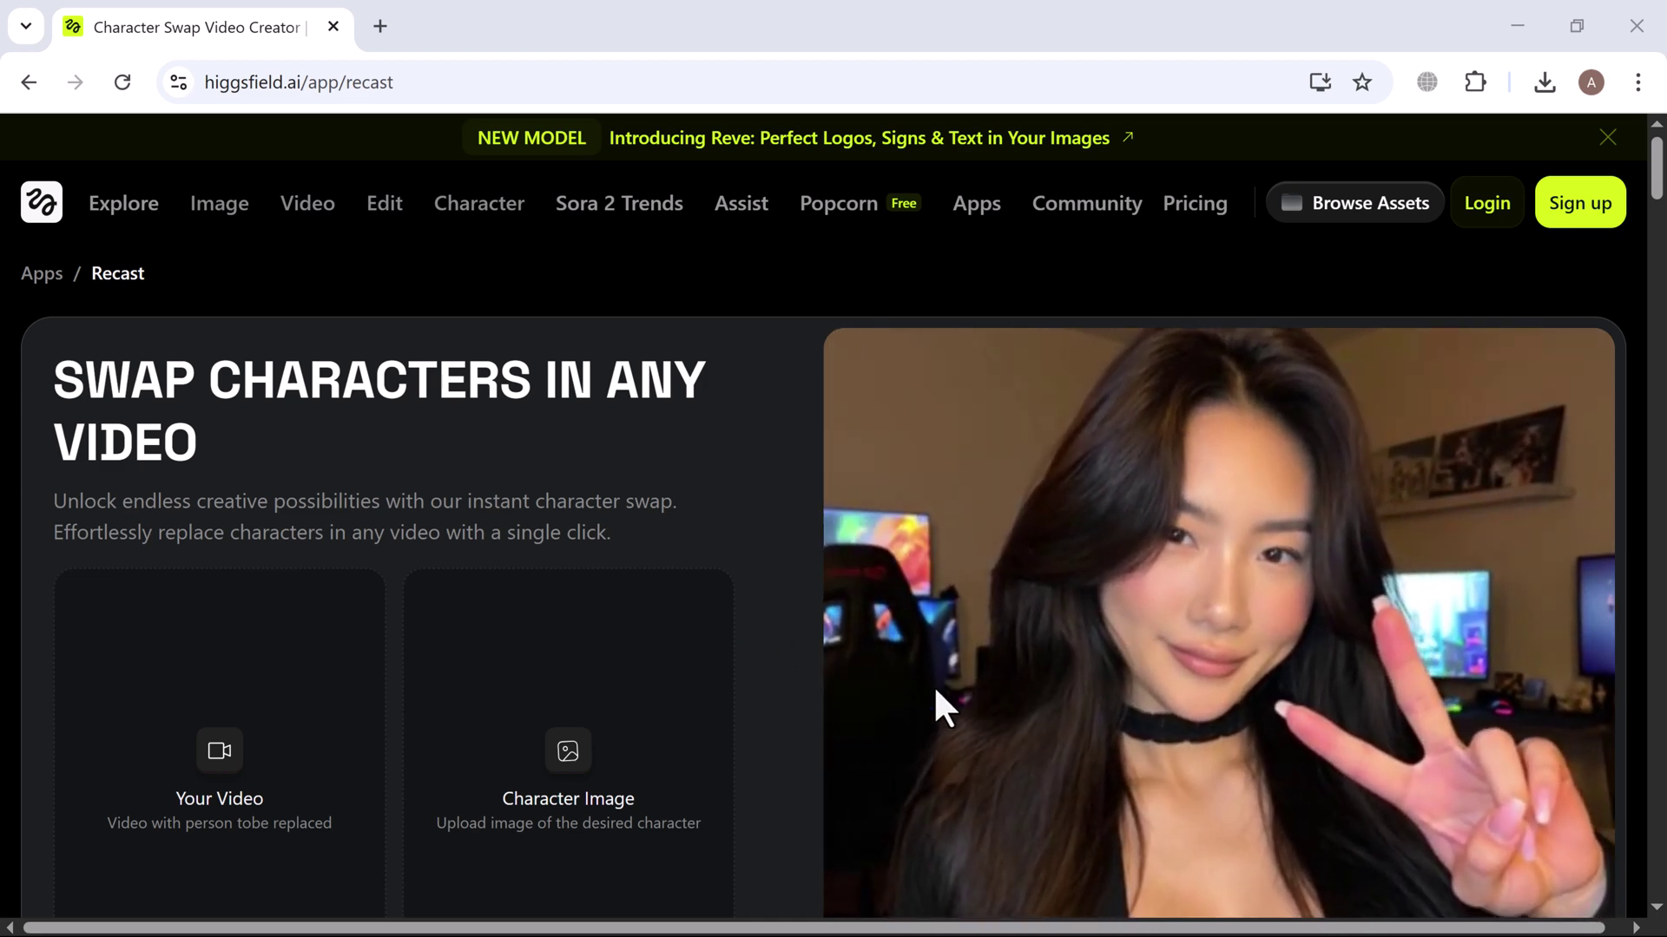
pyautogui.scroll(-1, 932, 690)
pyautogui.scroll(-1, 931, 692)
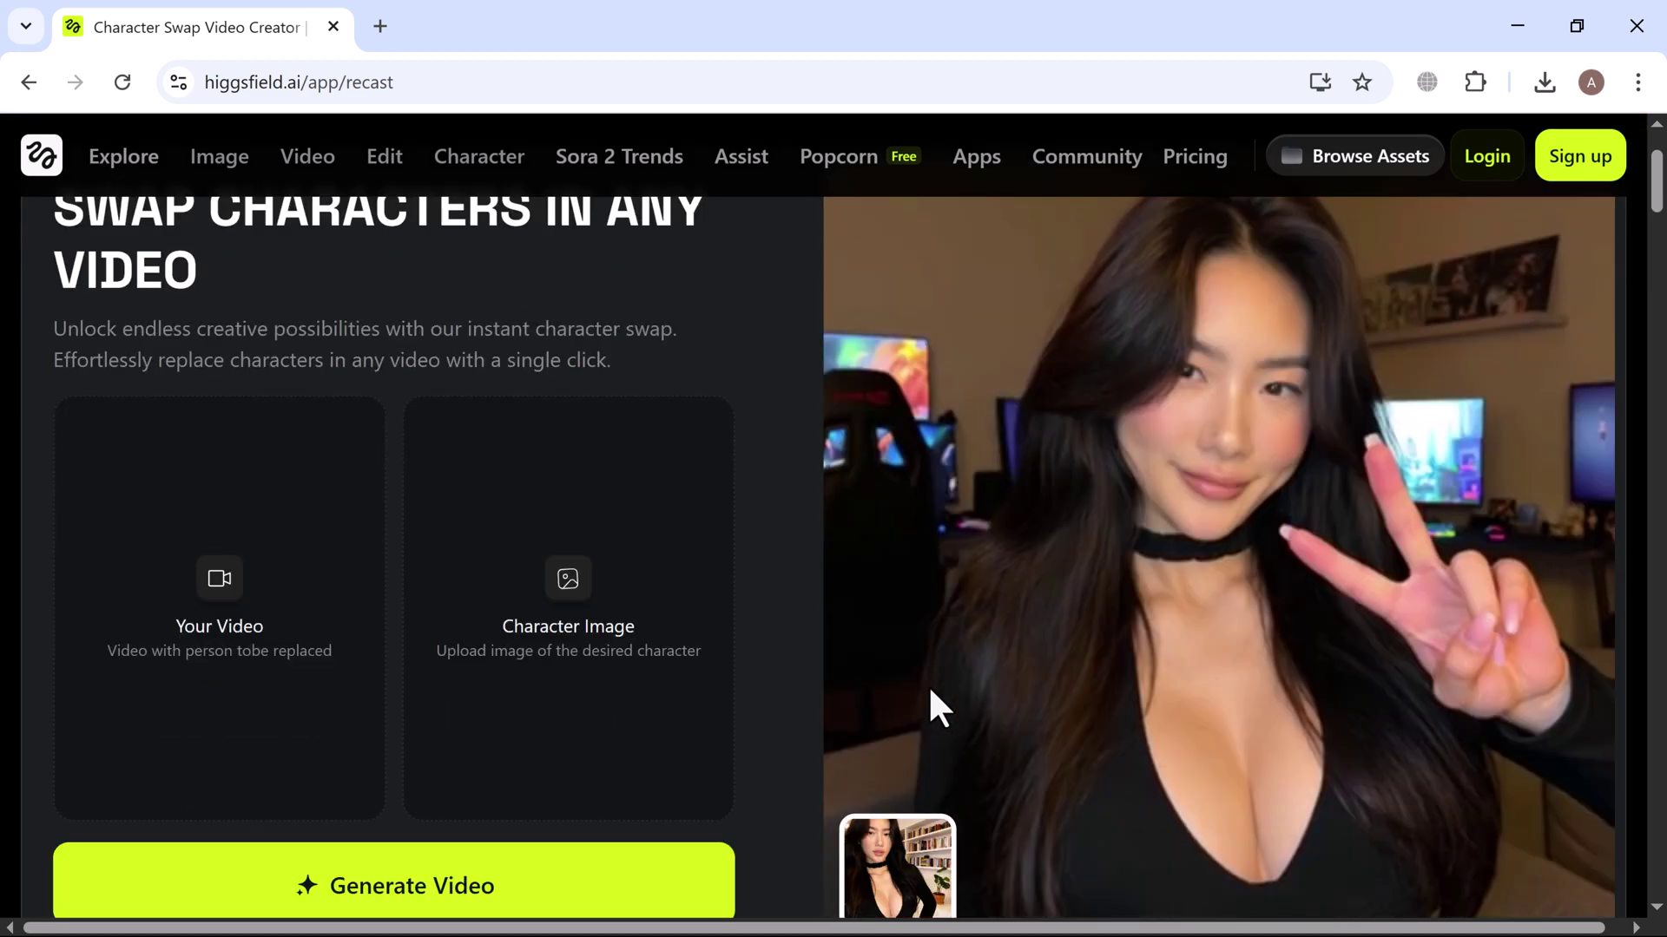
pyautogui.scroll(-2, 929, 685)
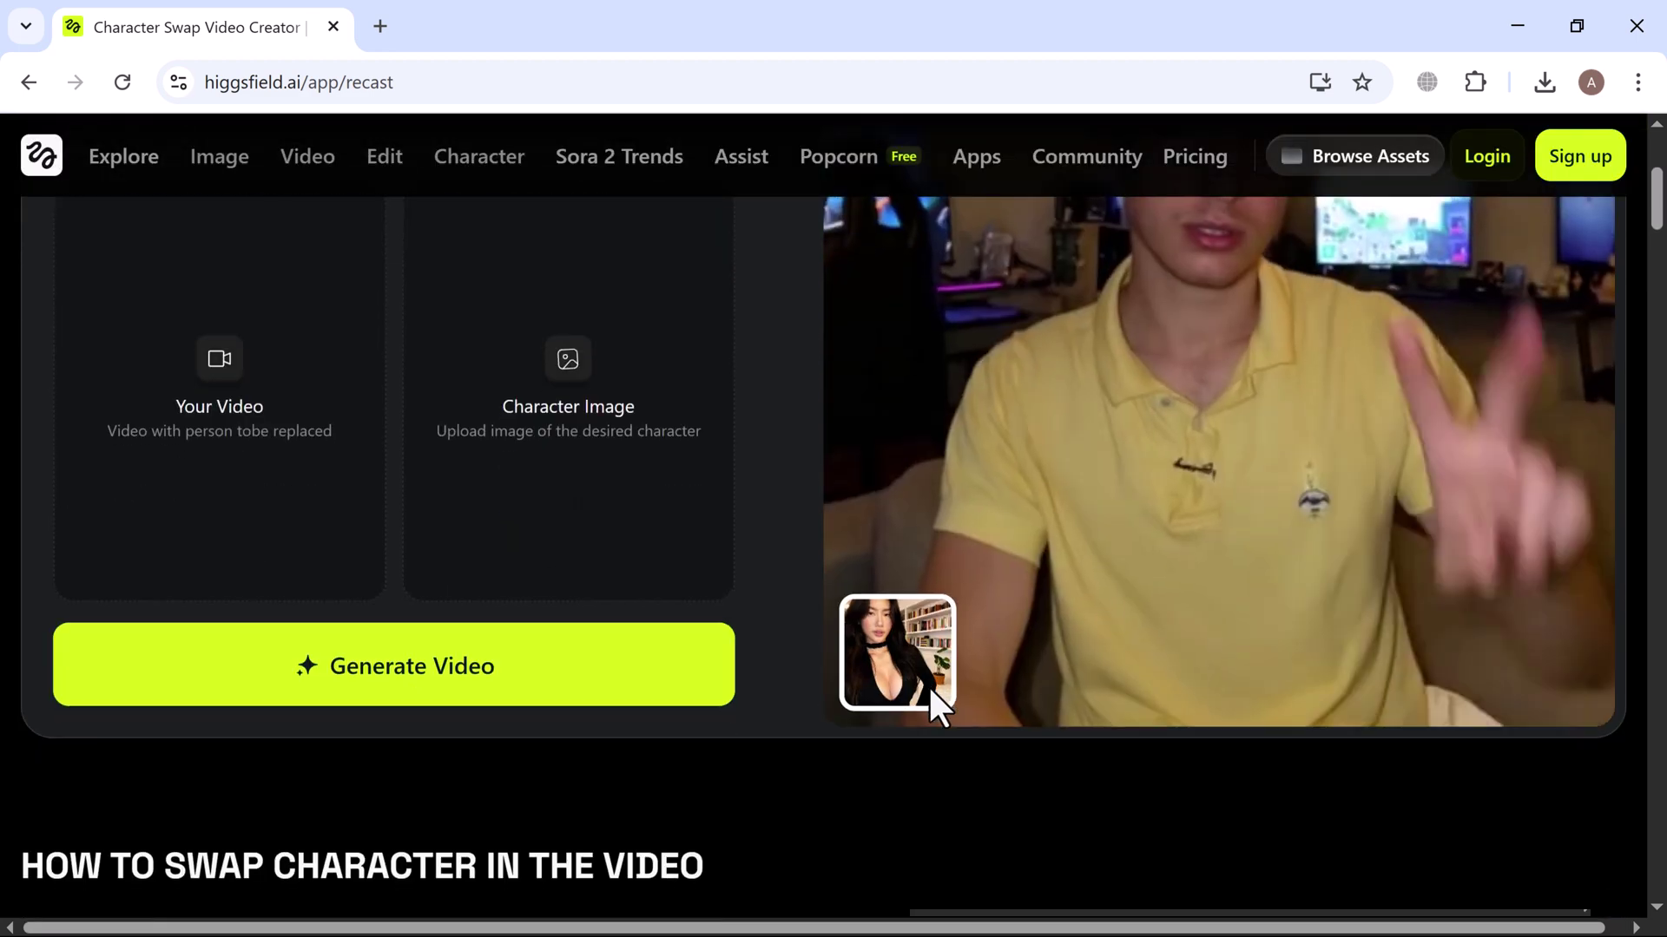
pyautogui.scroll(-2, 930, 690)
pyautogui.scroll(-2, 929, 690)
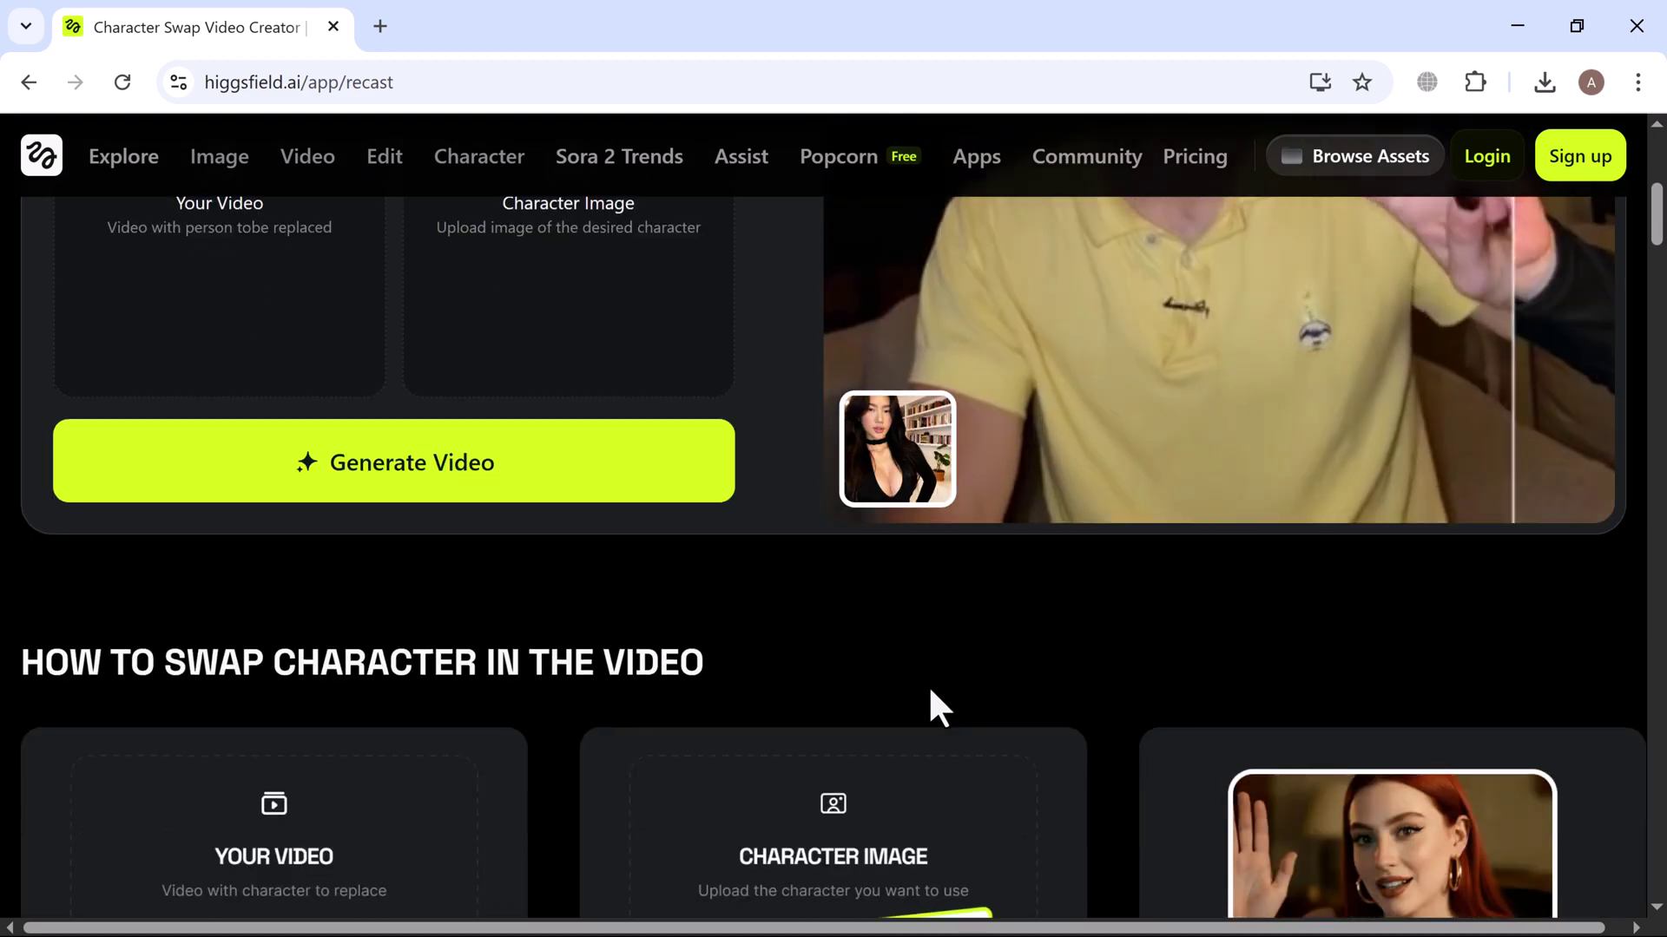
pyautogui.scroll(-2, 930, 689)
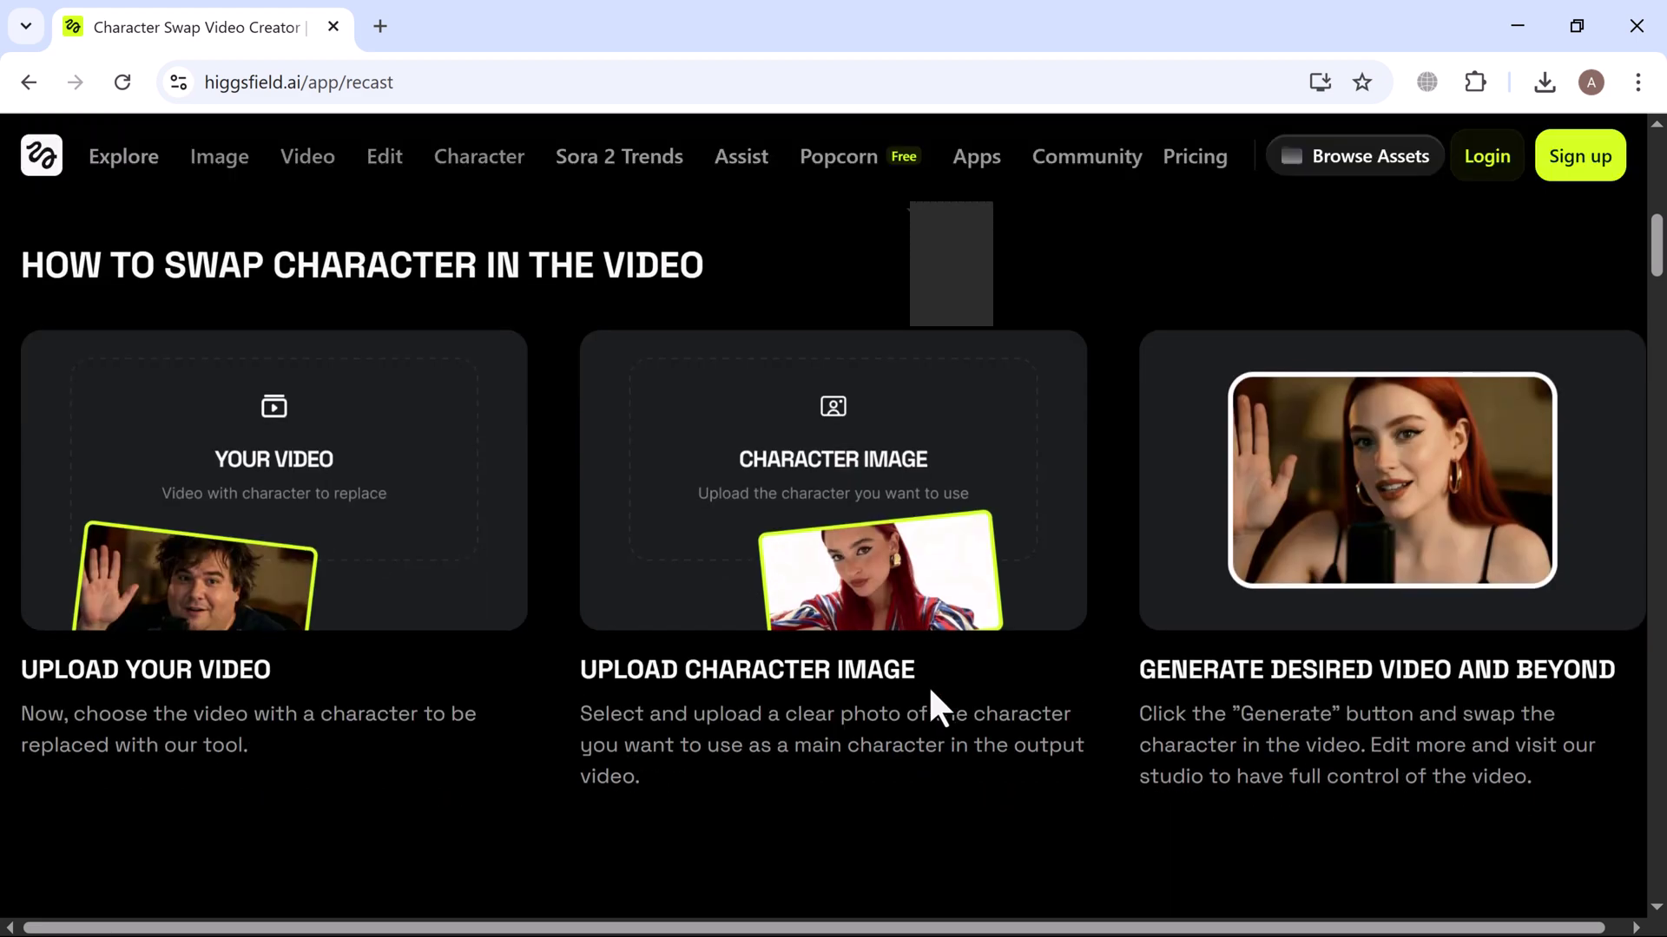
pyautogui.scroll(-1, 930, 691)
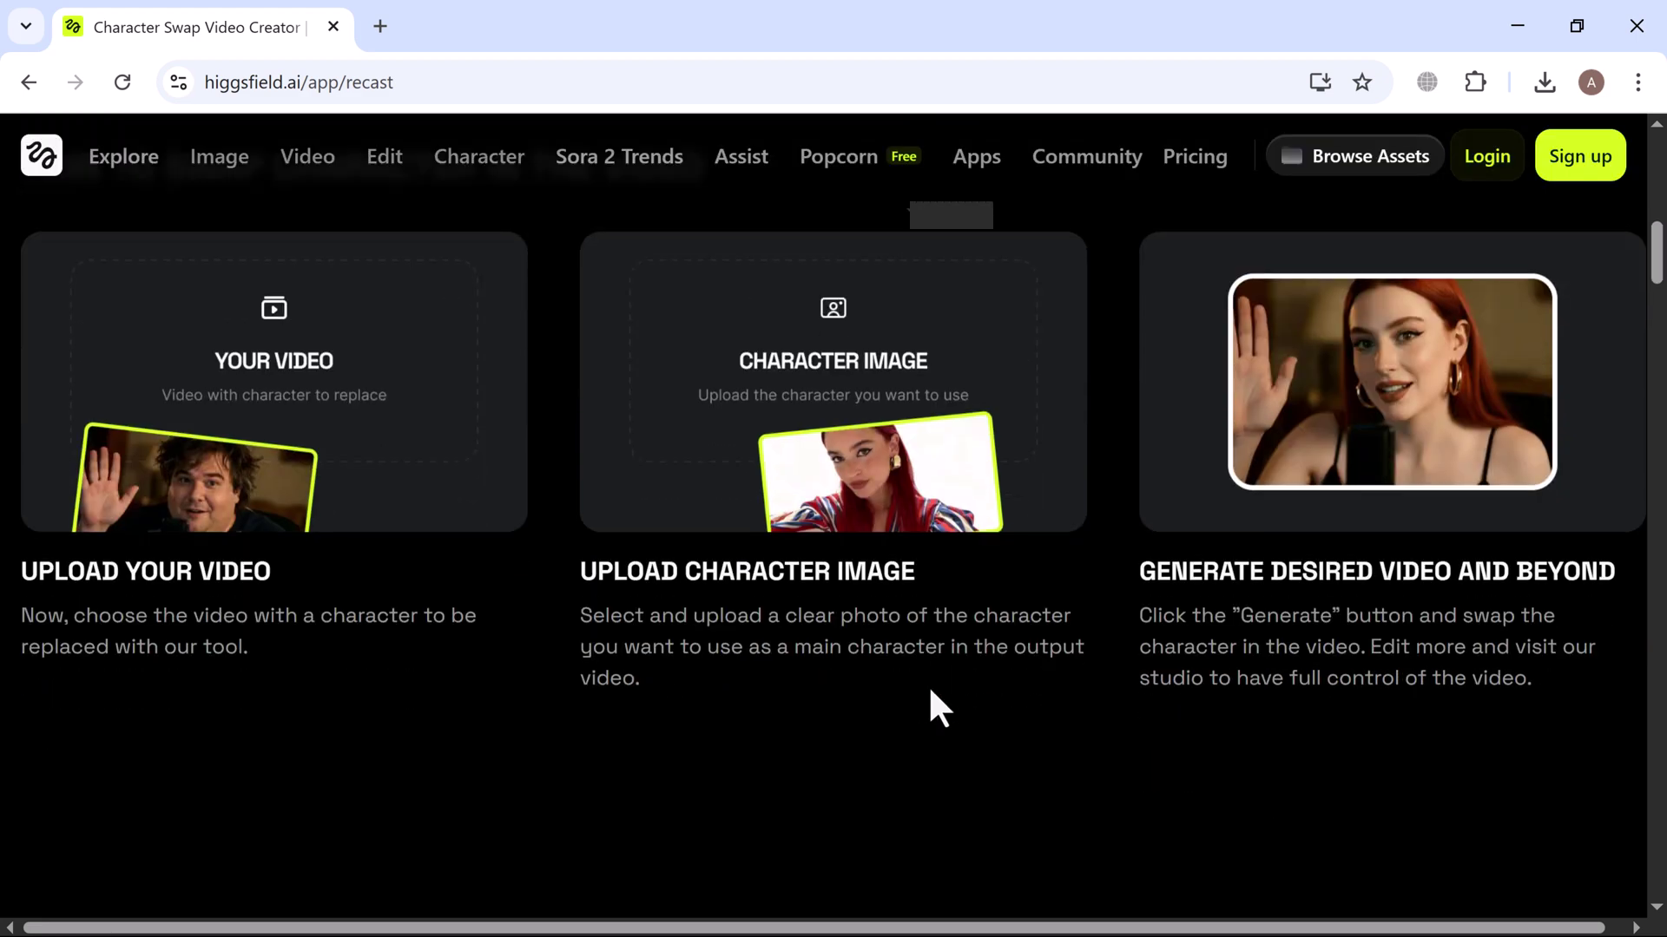
pyautogui.scroll(-1, 930, 690)
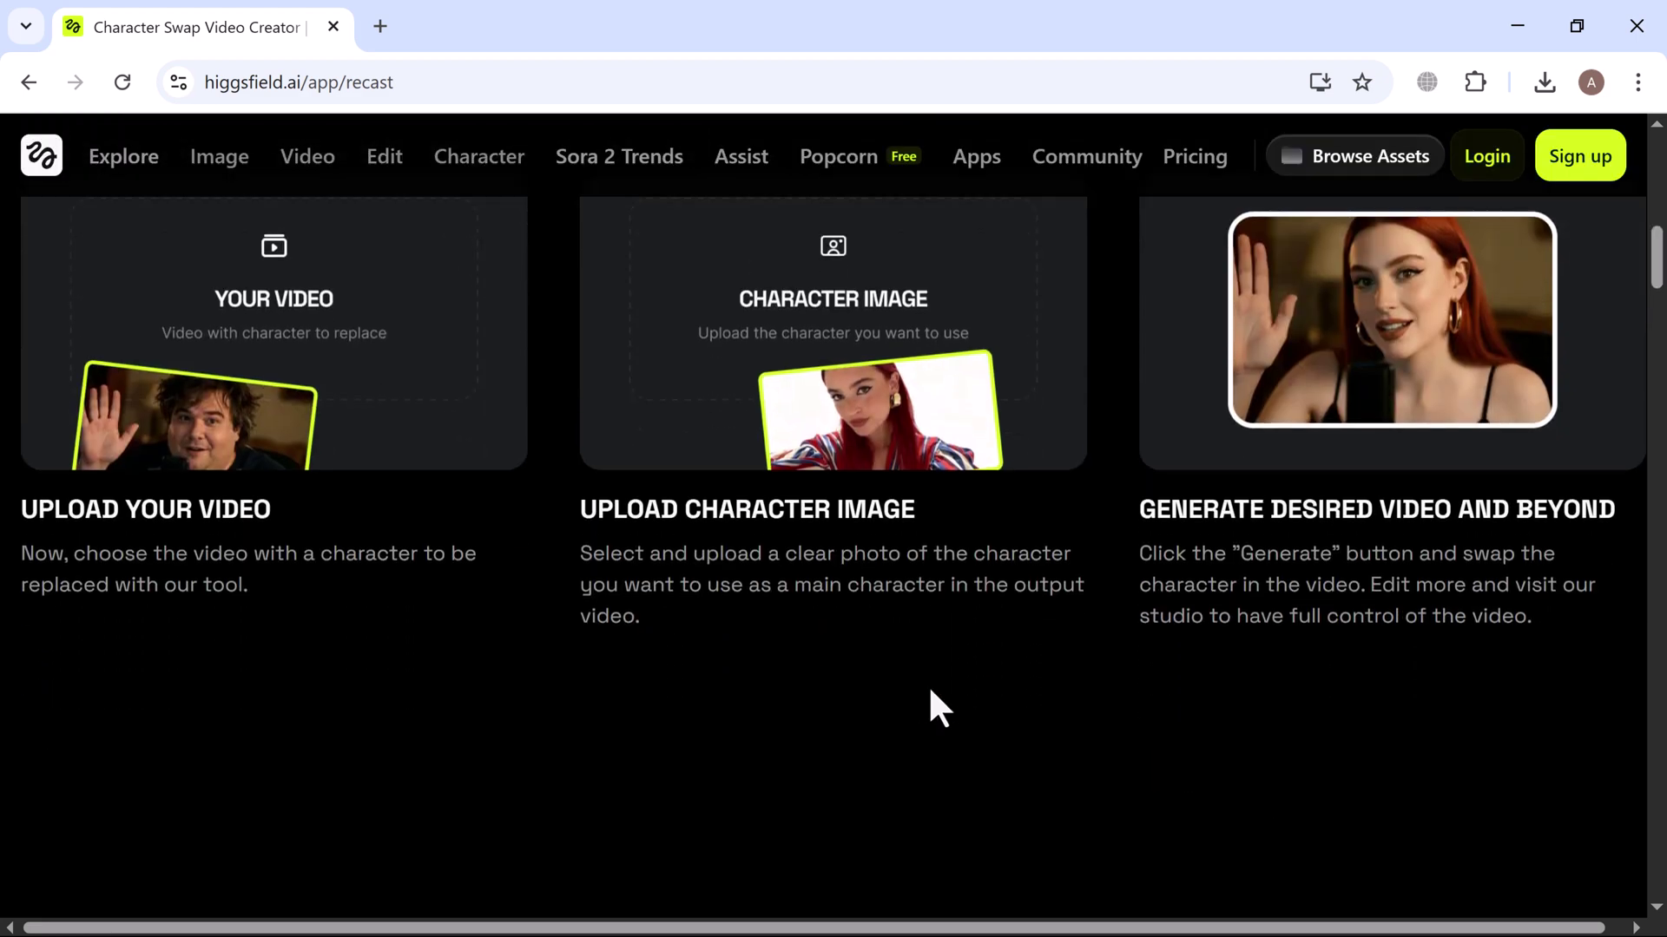
pyautogui.scroll(-2, 931, 692)
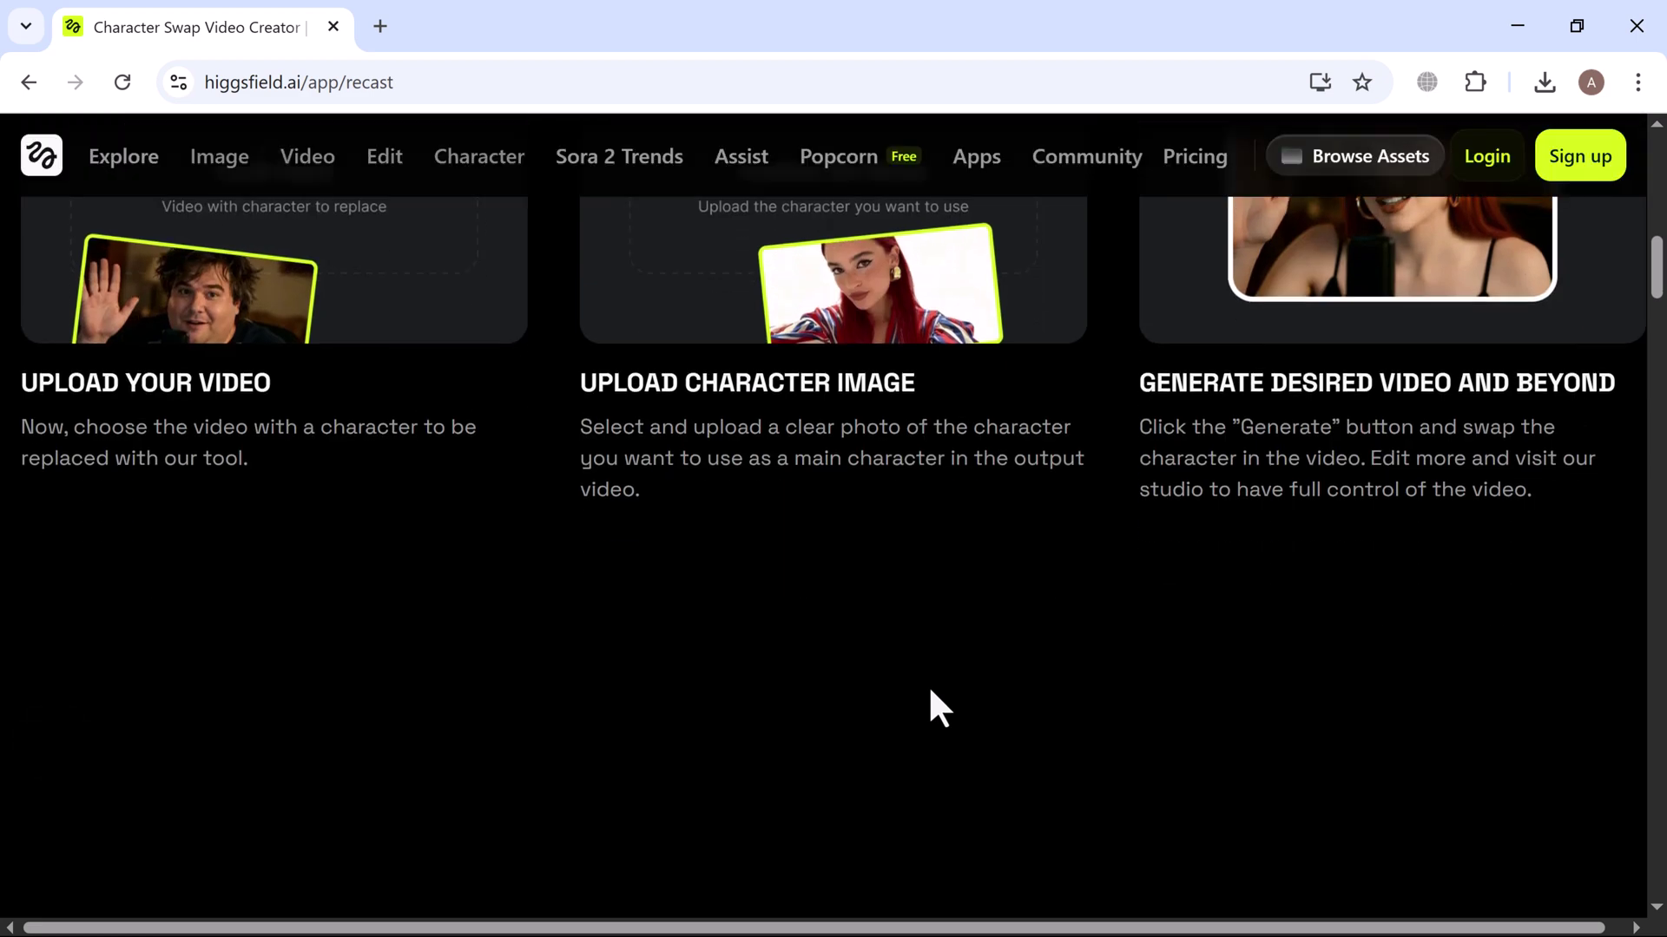
pyautogui.scroll(-3, 930, 690)
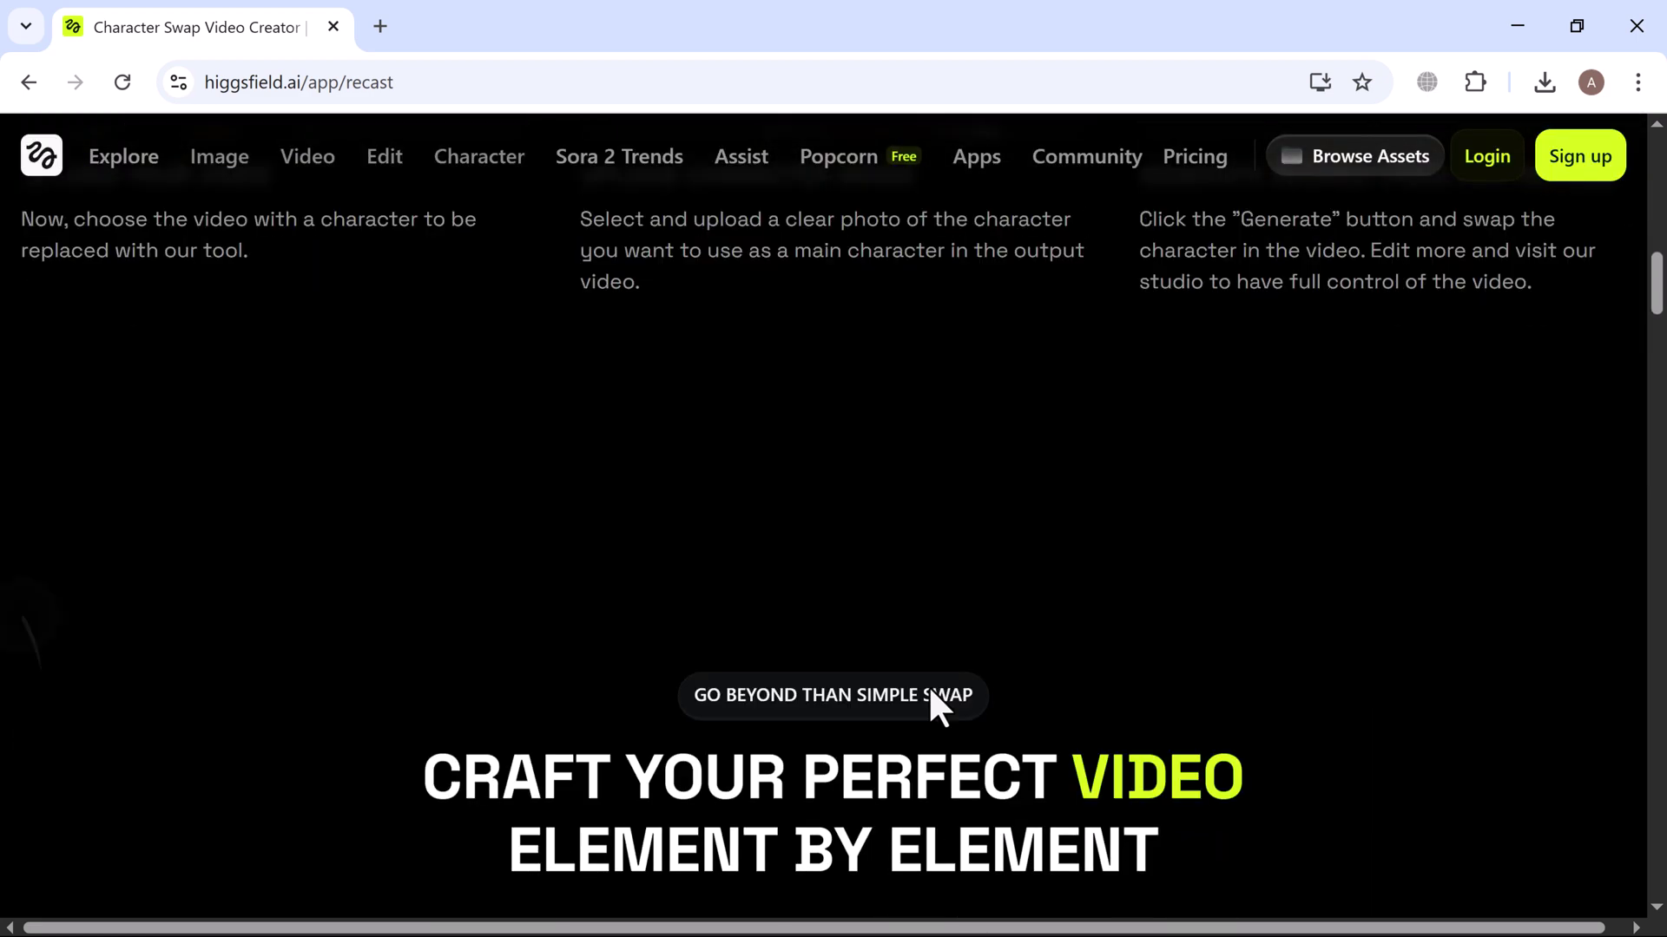
pyautogui.scroll(-3, 929, 685)
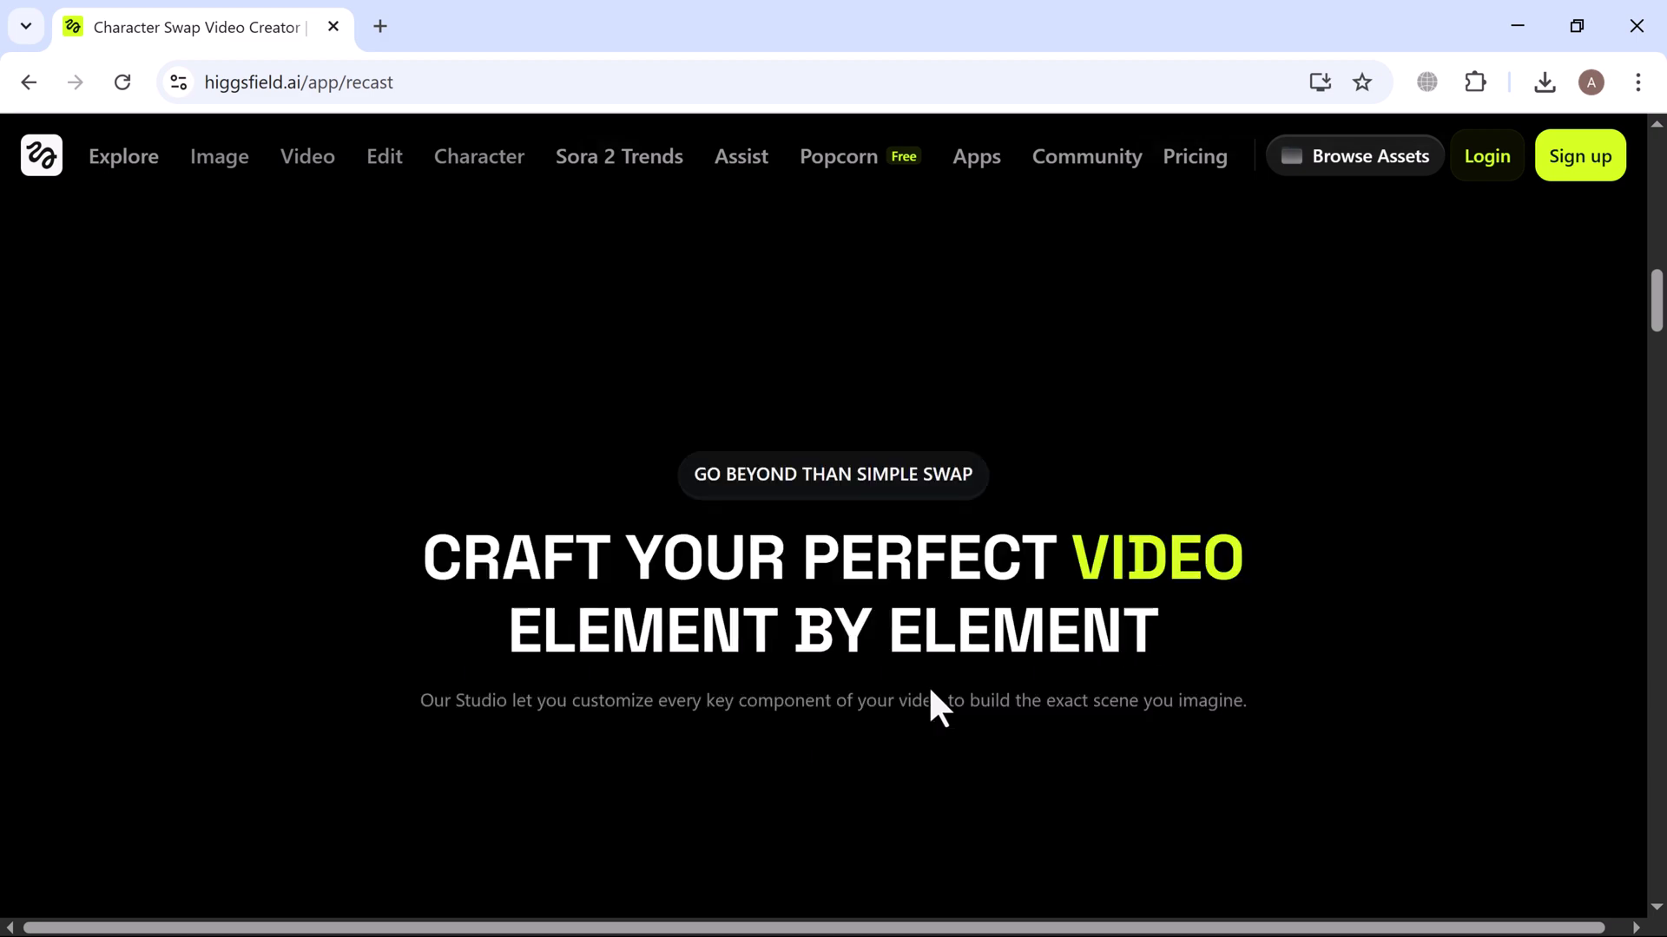
pyautogui.scroll(-1, 929, 685)
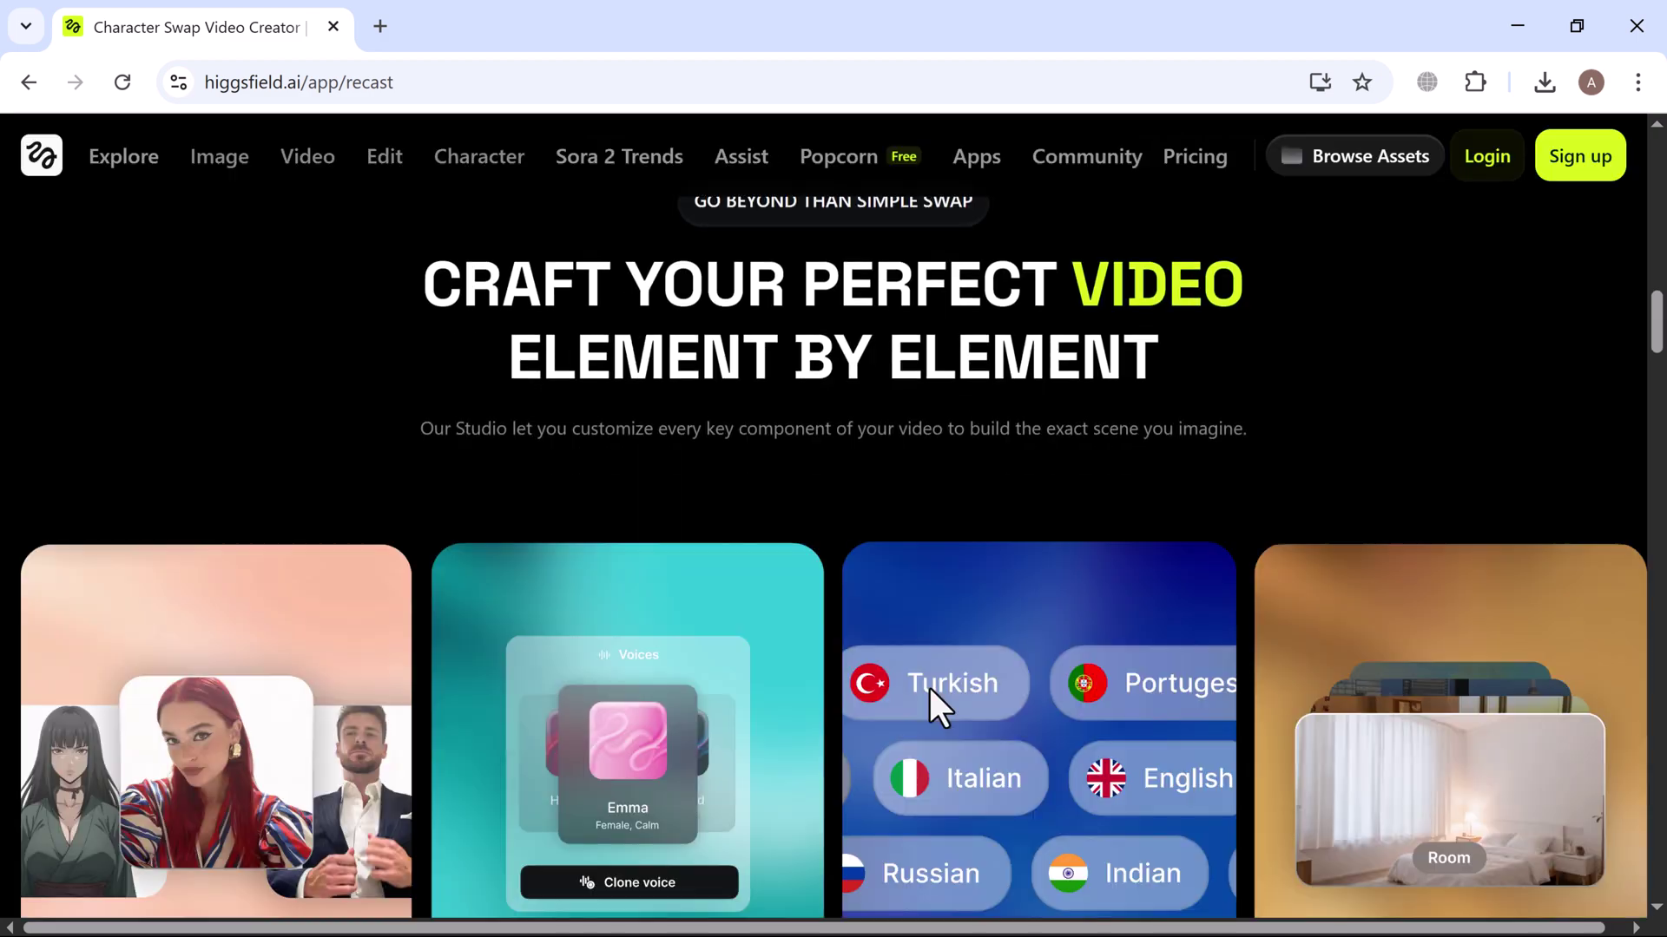
pyautogui.scroll(-1, 928, 685)
pyautogui.scroll(-2, 929, 689)
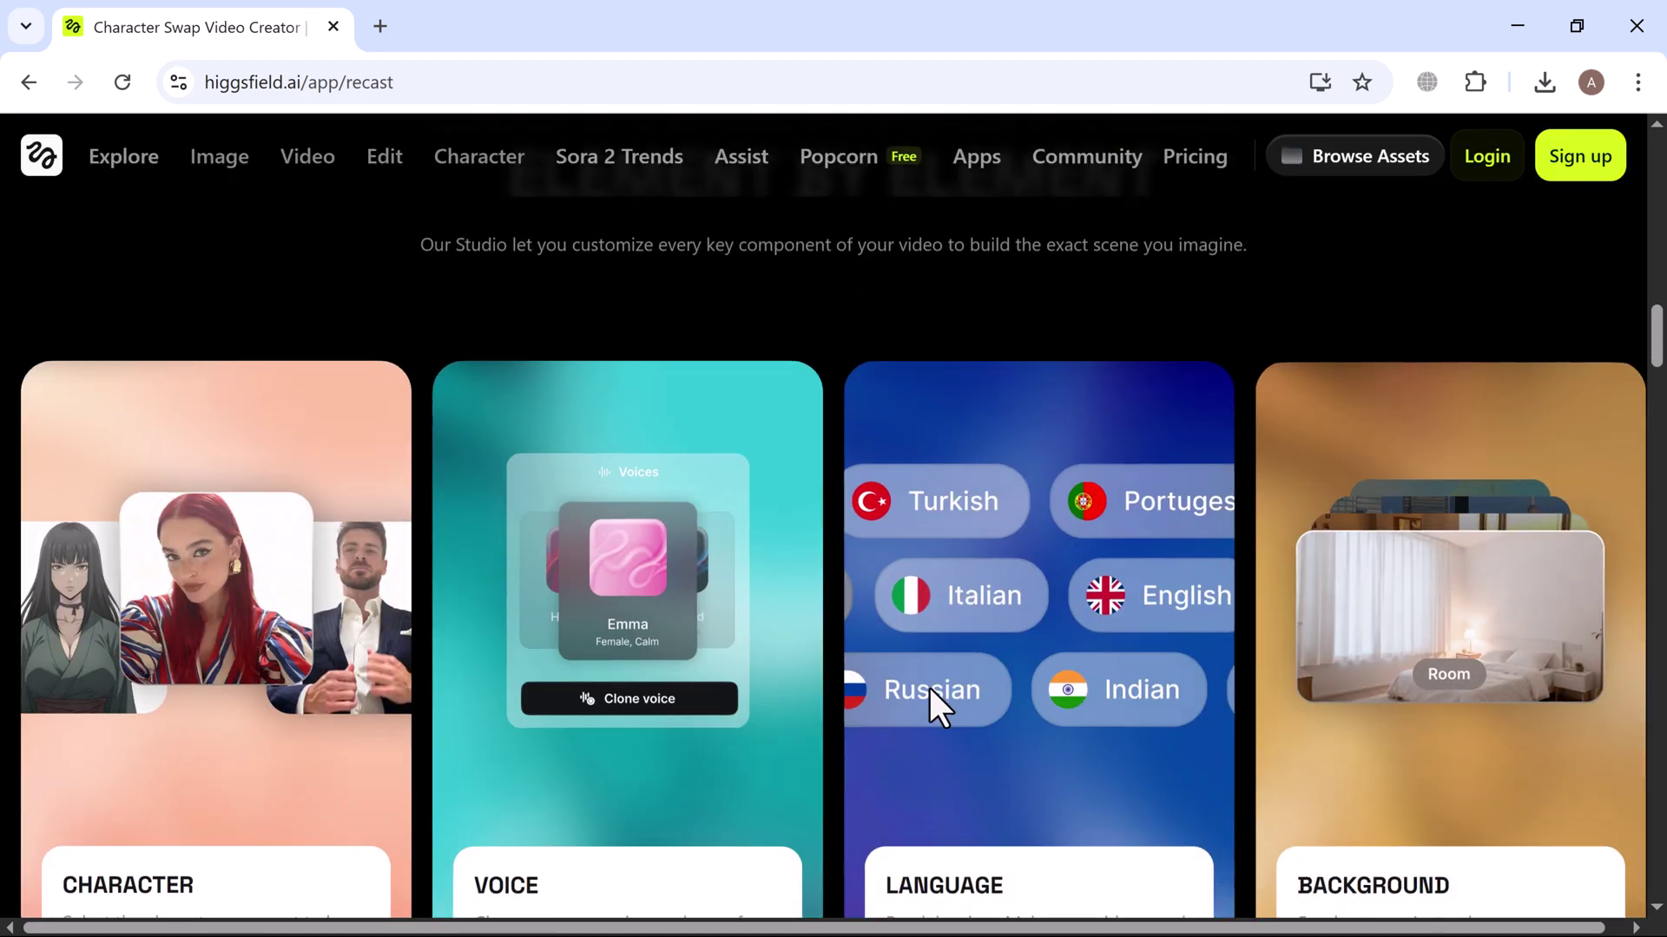
pyautogui.scroll(-1, 929, 685)
pyautogui.scroll(-3, 929, 685)
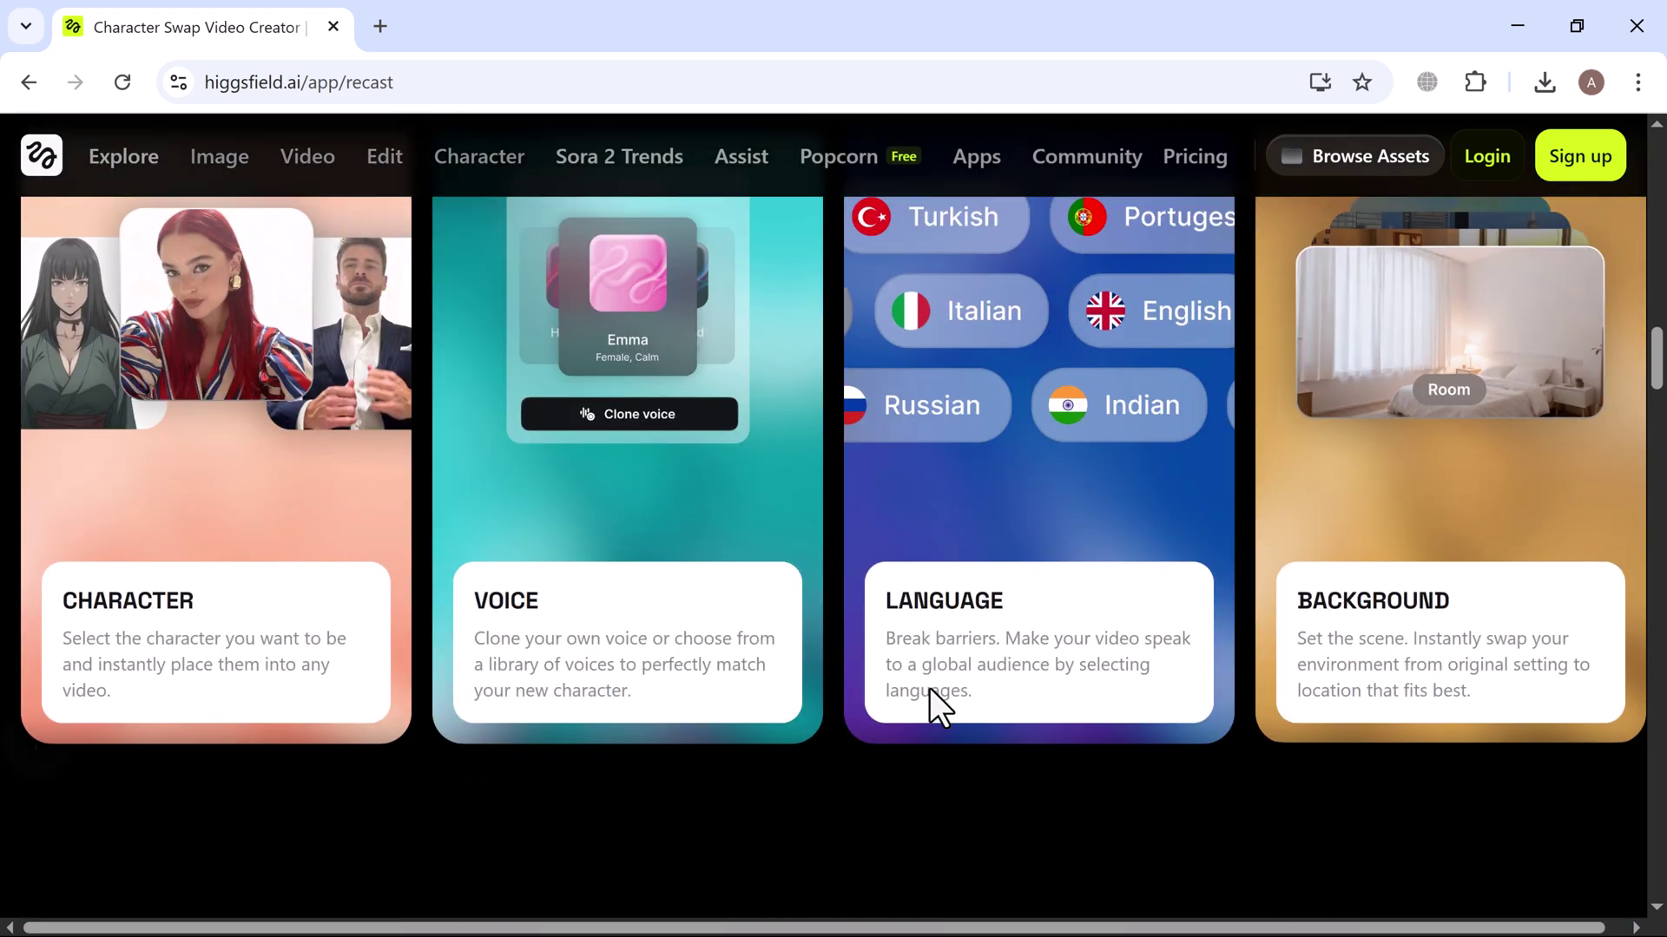
pyautogui.scroll(-1, 928, 685)
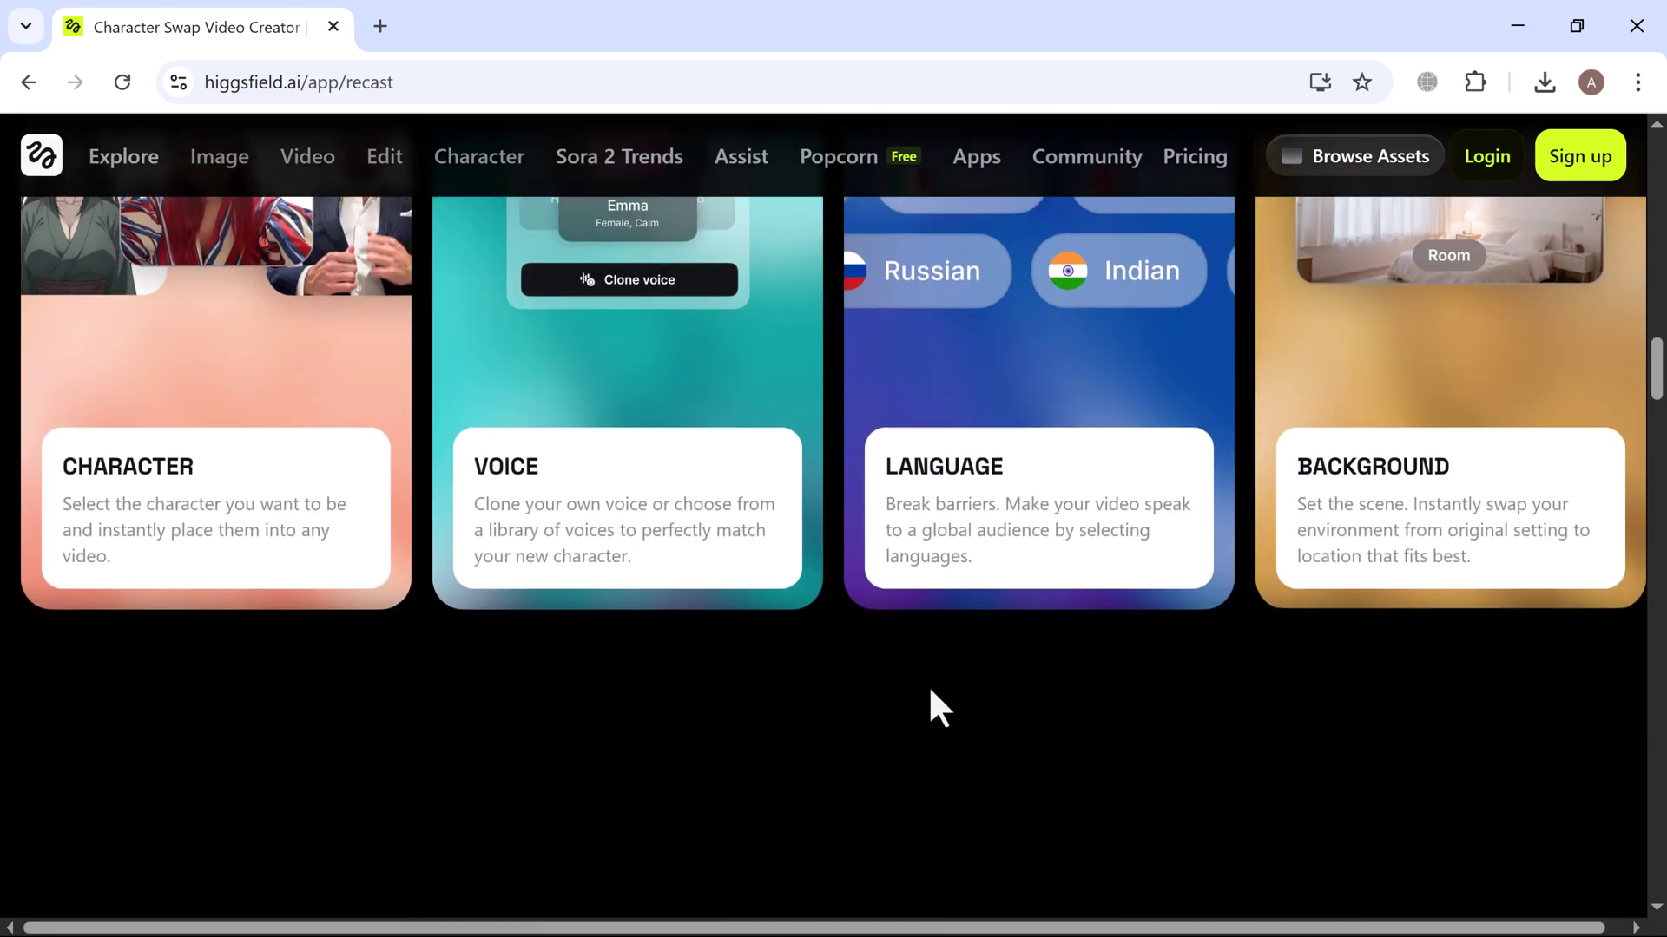
pyautogui.scroll(-1, 929, 684)
pyautogui.scroll(-1, 929, 685)
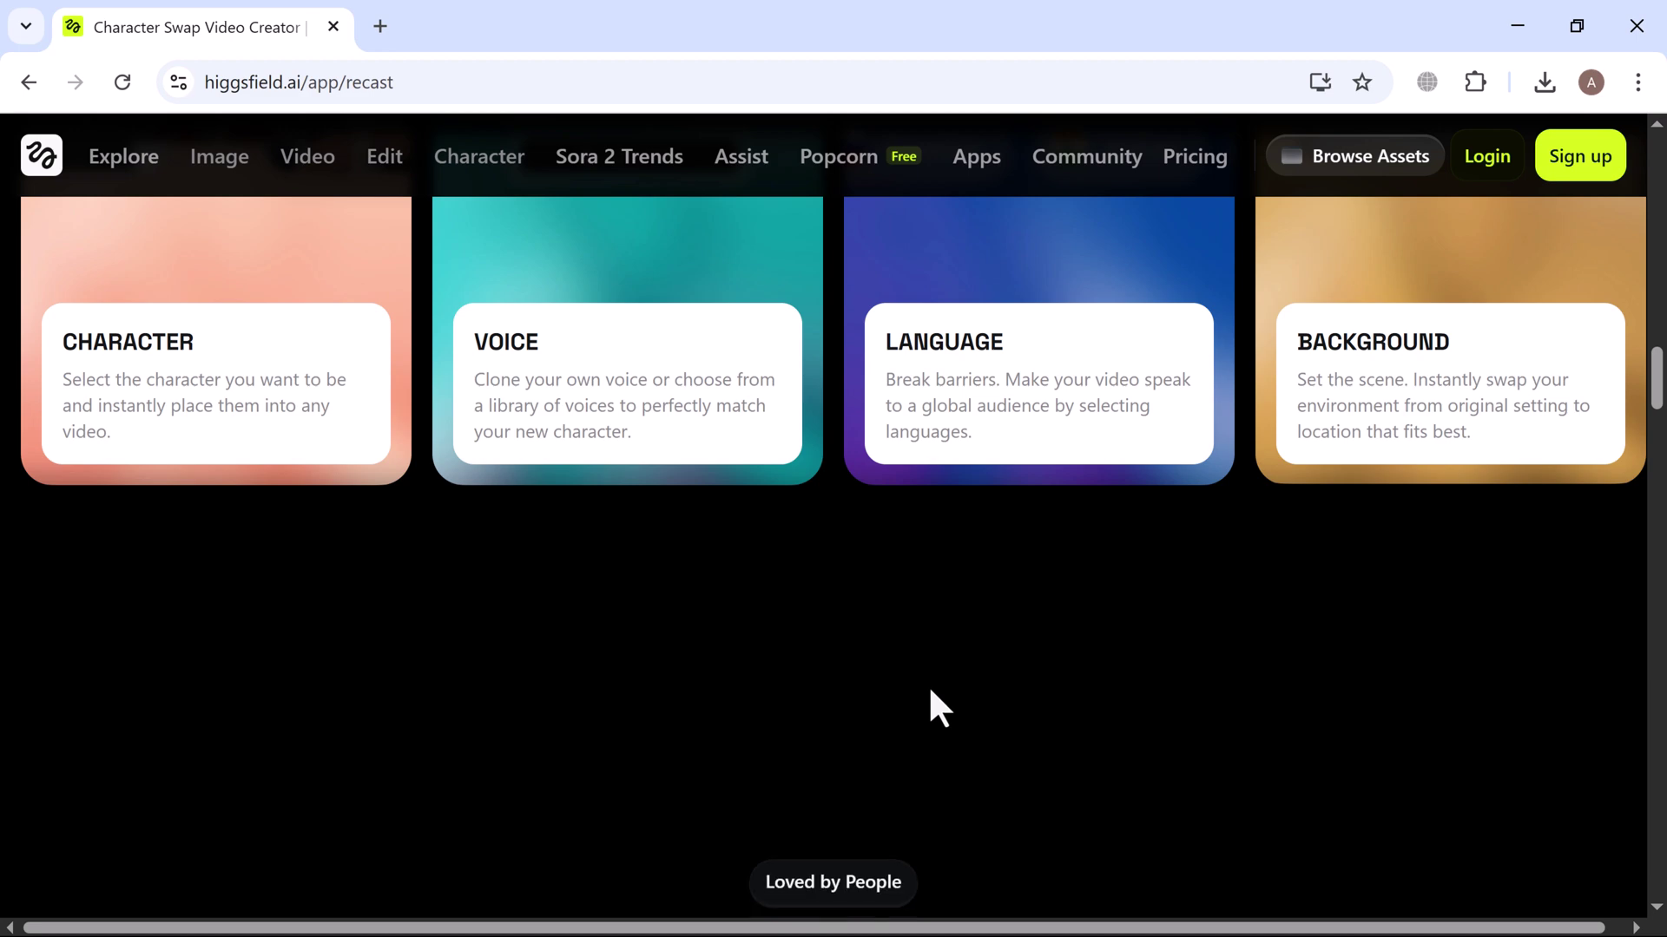
pyautogui.scroll(-1, 929, 685)
pyautogui.scroll(-2, 929, 685)
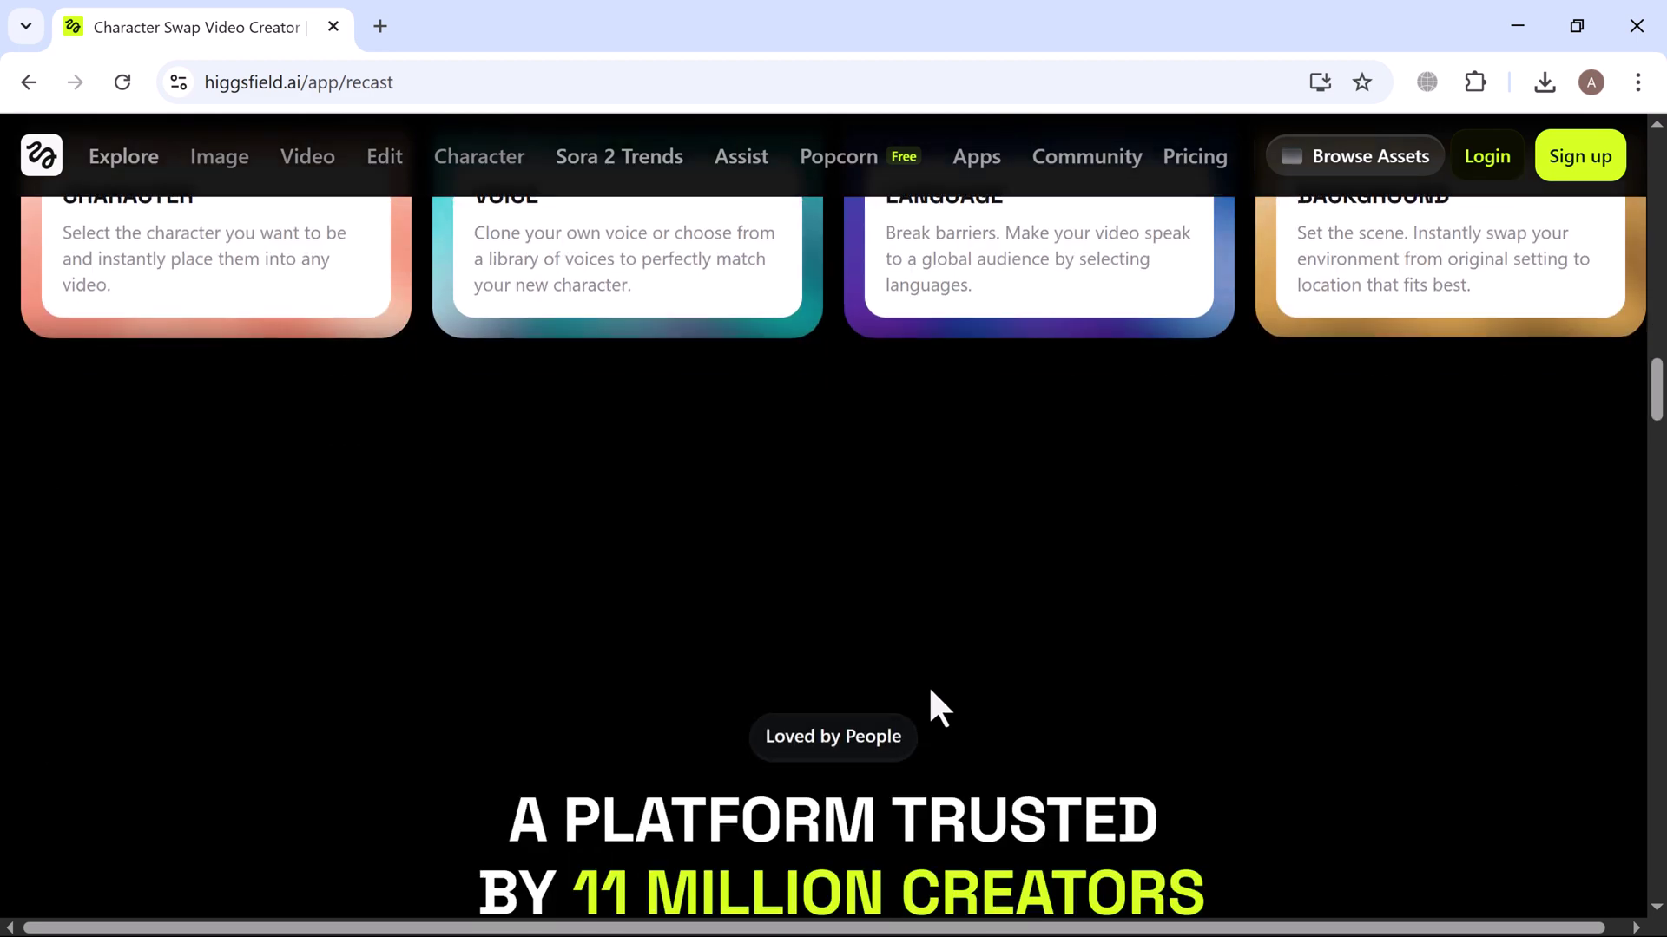
pyautogui.scroll(-3, 931, 690)
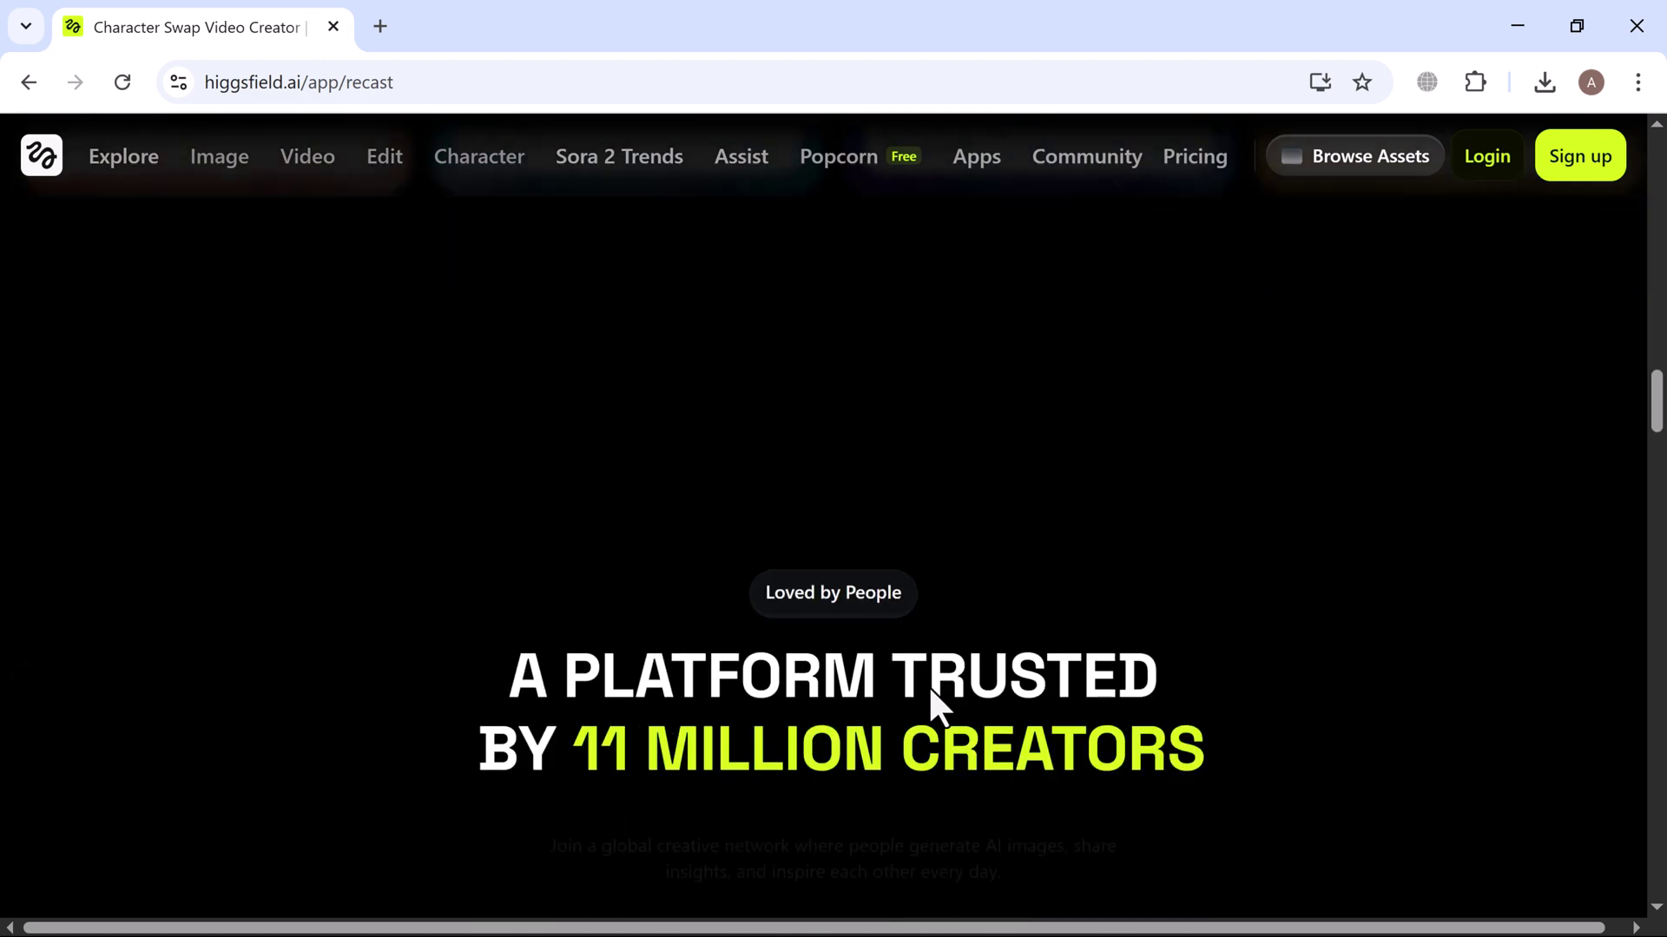
pyautogui.scroll(-5, 930, 692)
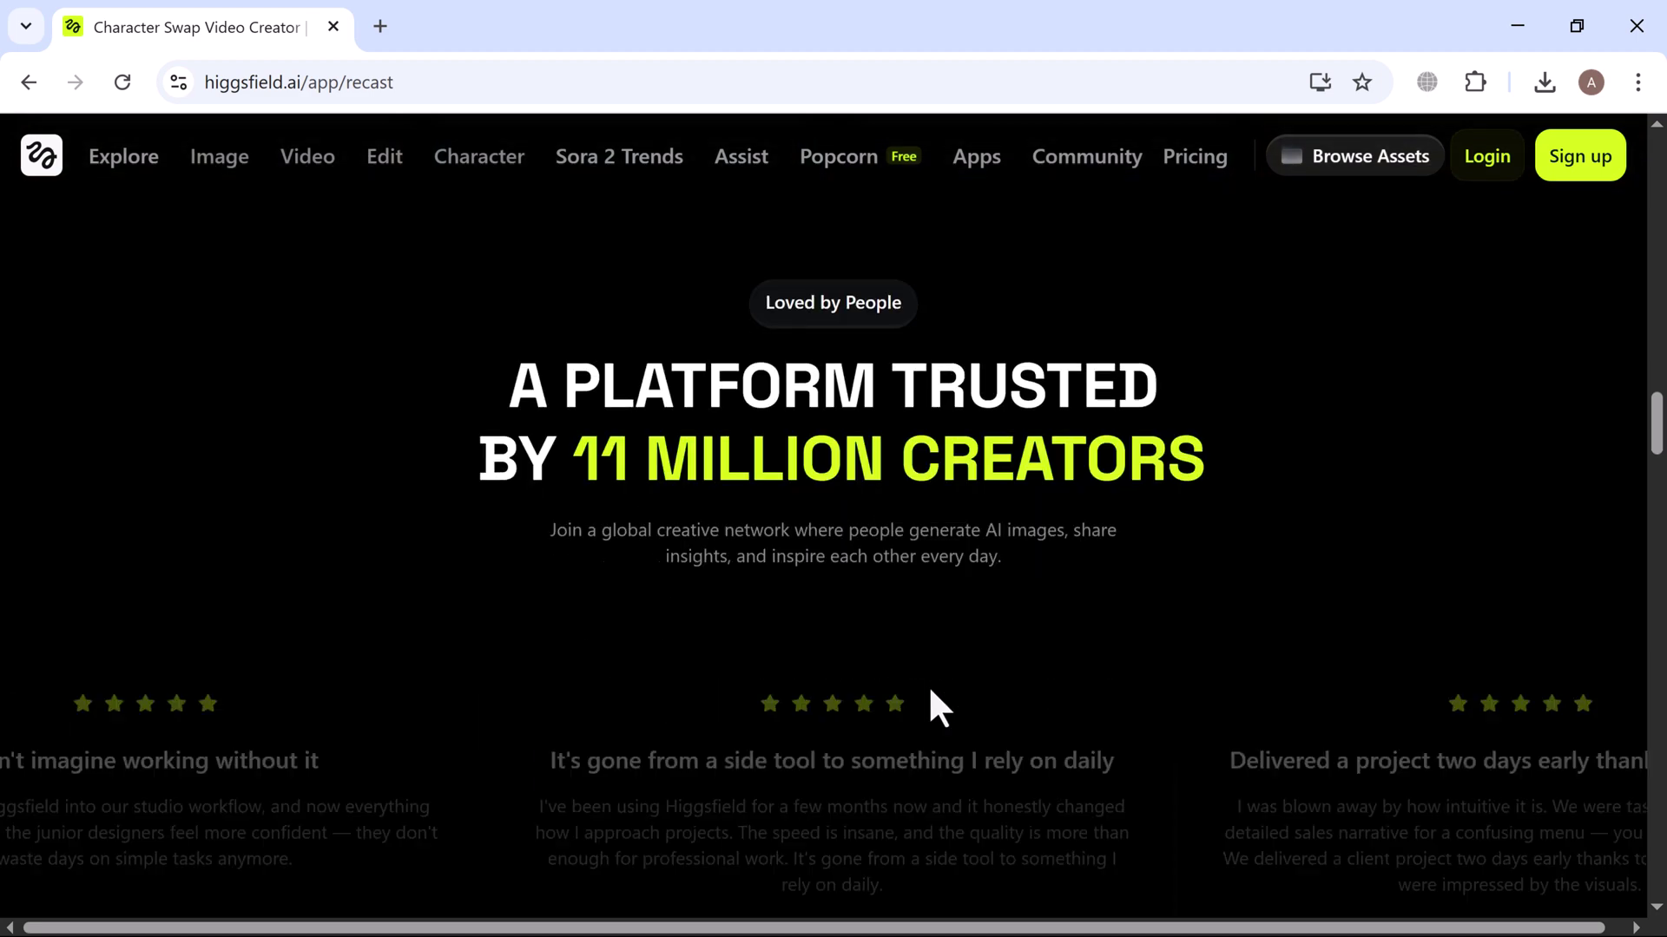
pyautogui.scroll(-4, 931, 691)
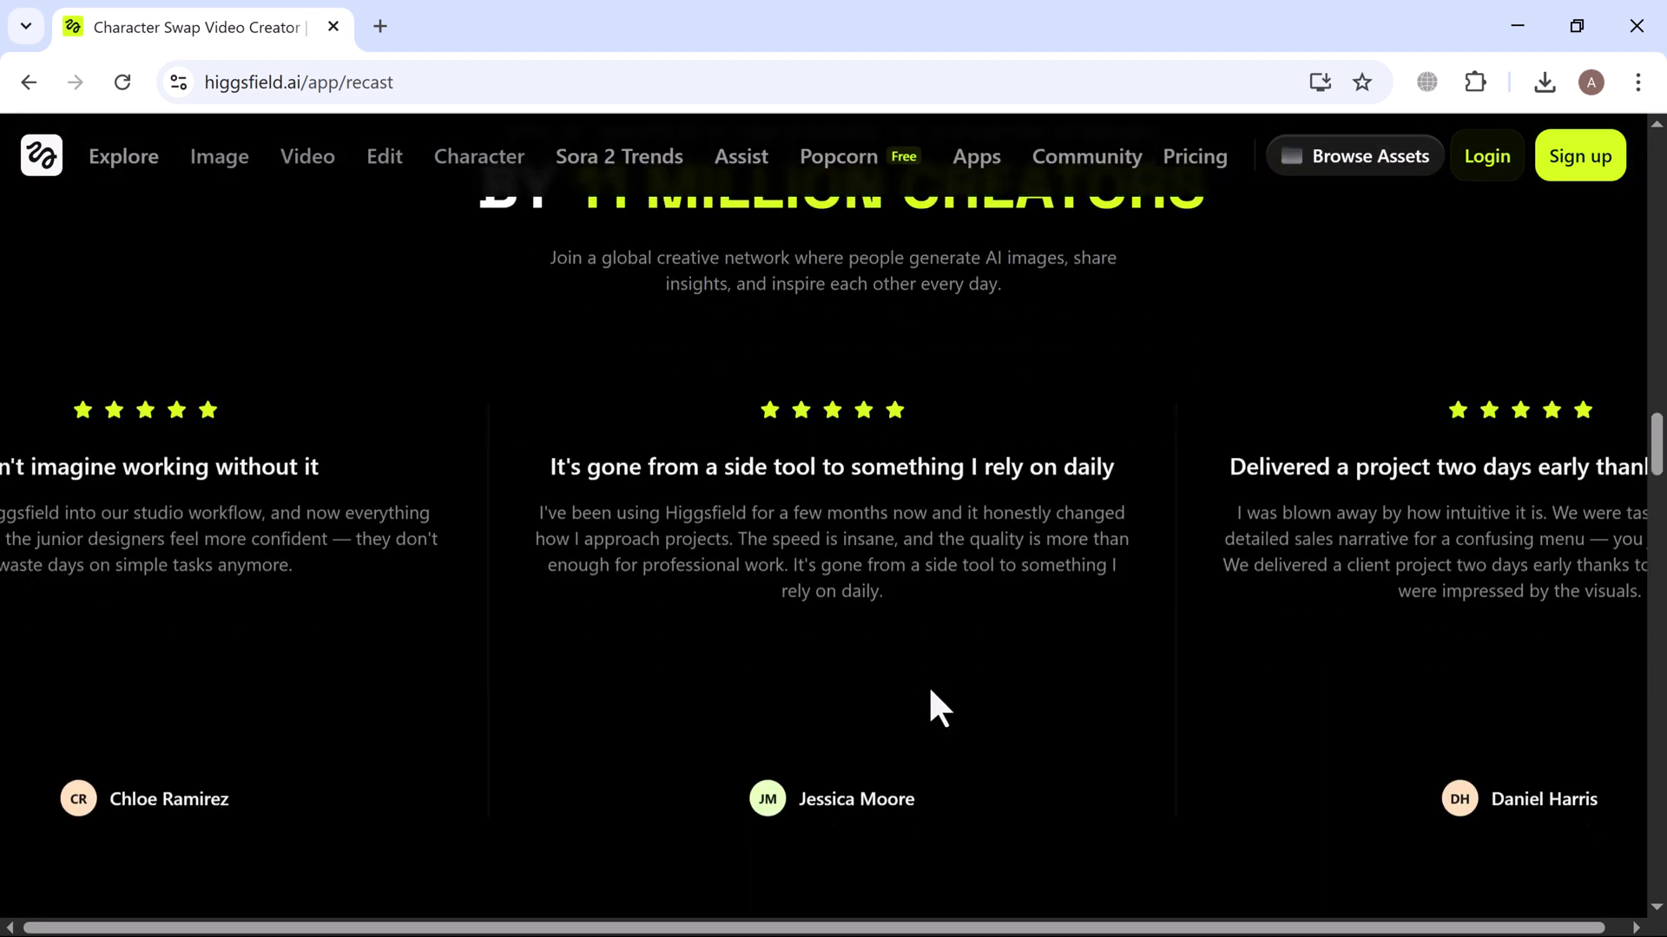
pyautogui.scroll(-3, 931, 692)
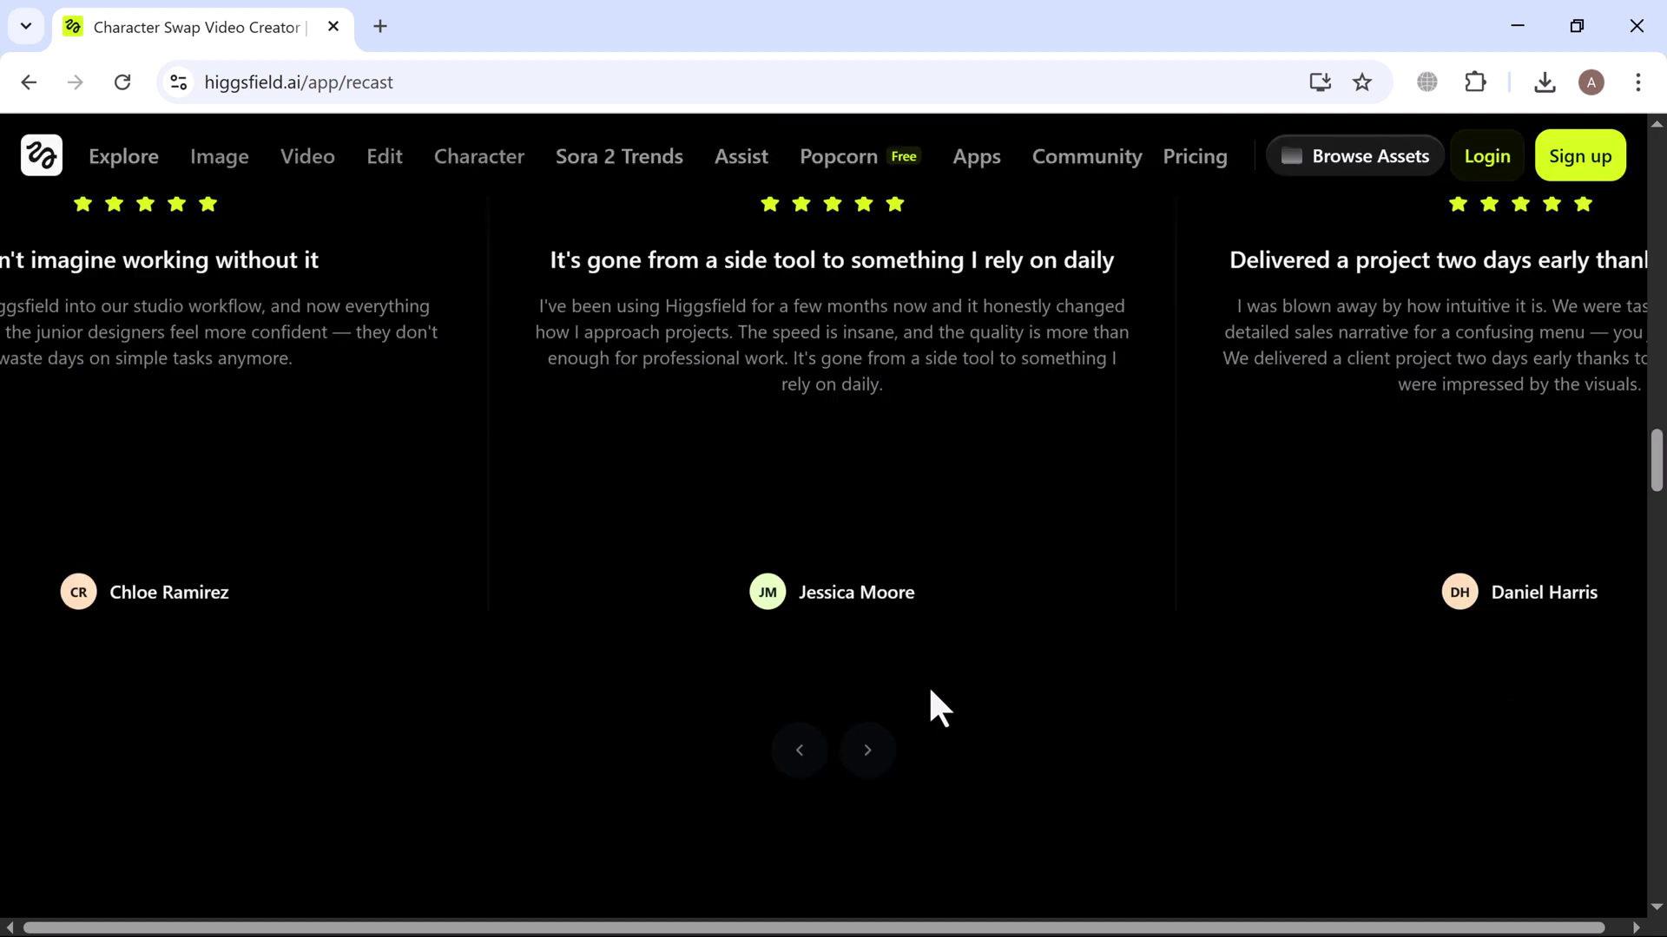
pyautogui.scroll(-4, 930, 692)
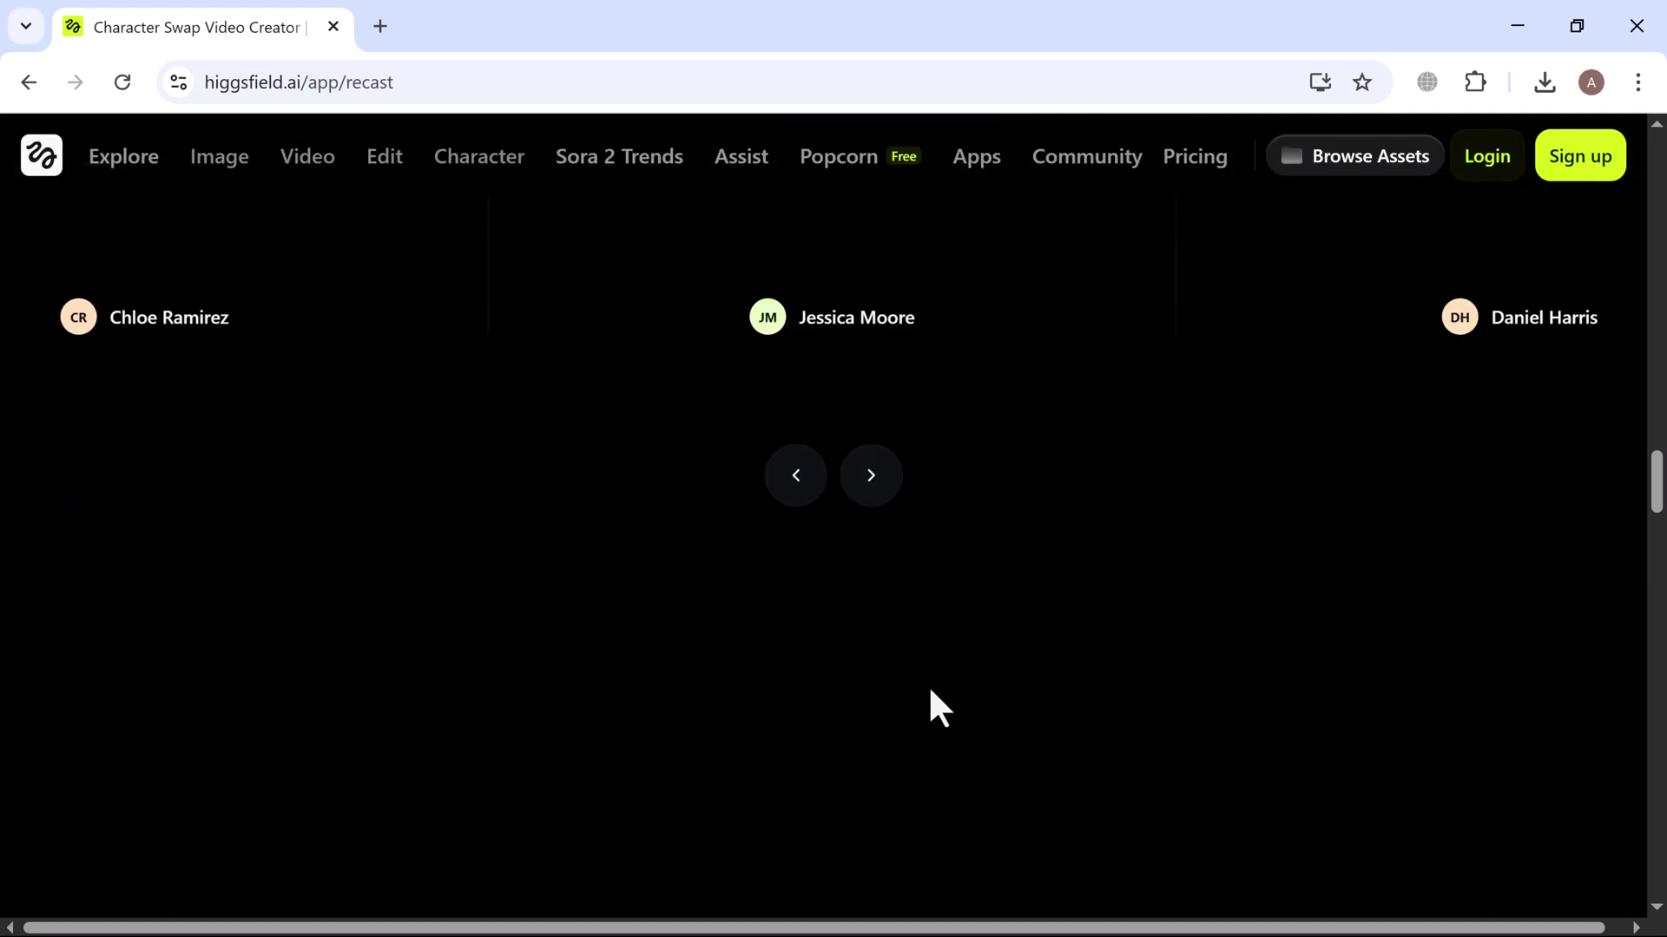
pyautogui.scroll(-3, 931, 691)
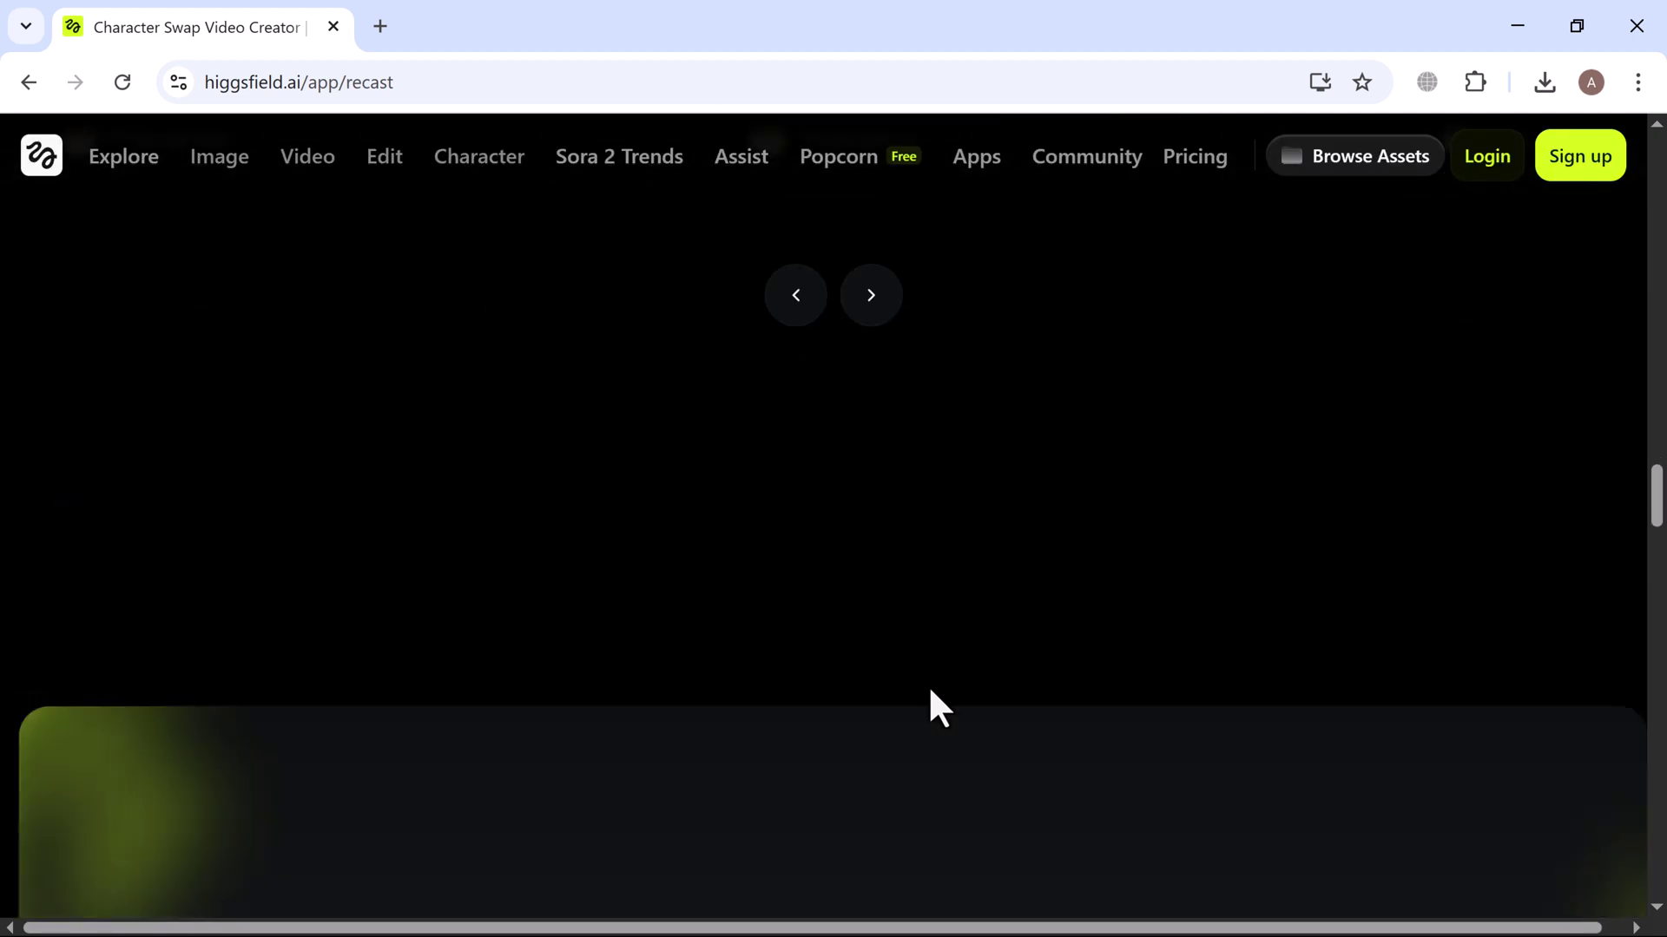
pyautogui.scroll(-5, 930, 691)
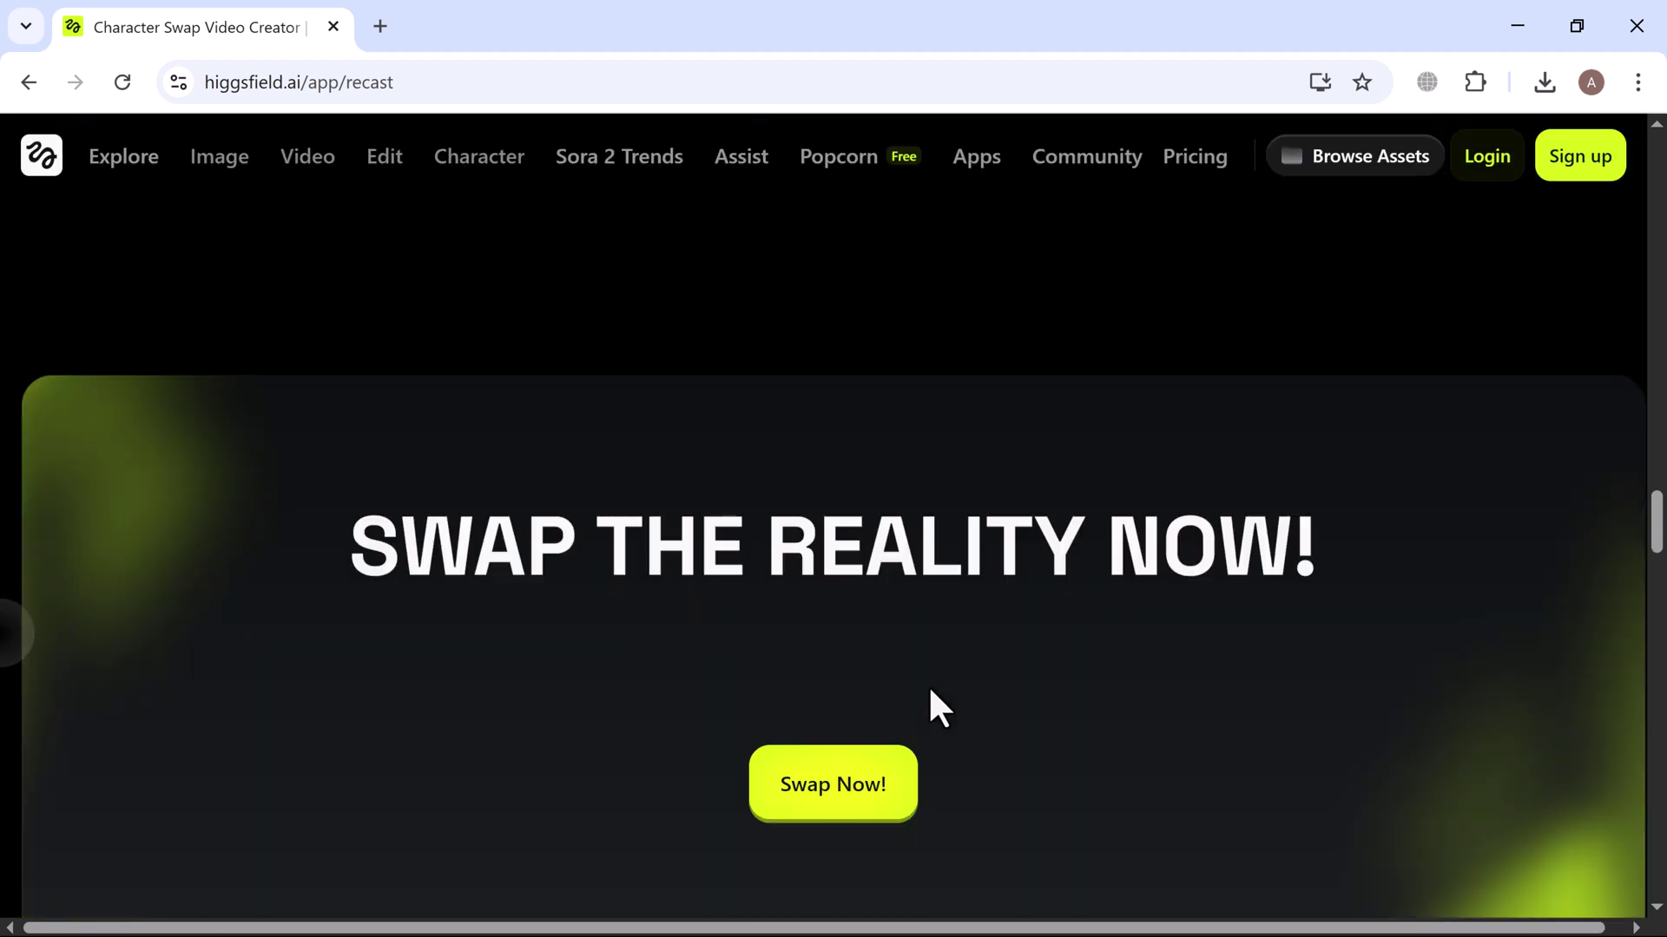
pyautogui.scroll(-3, 929, 690)
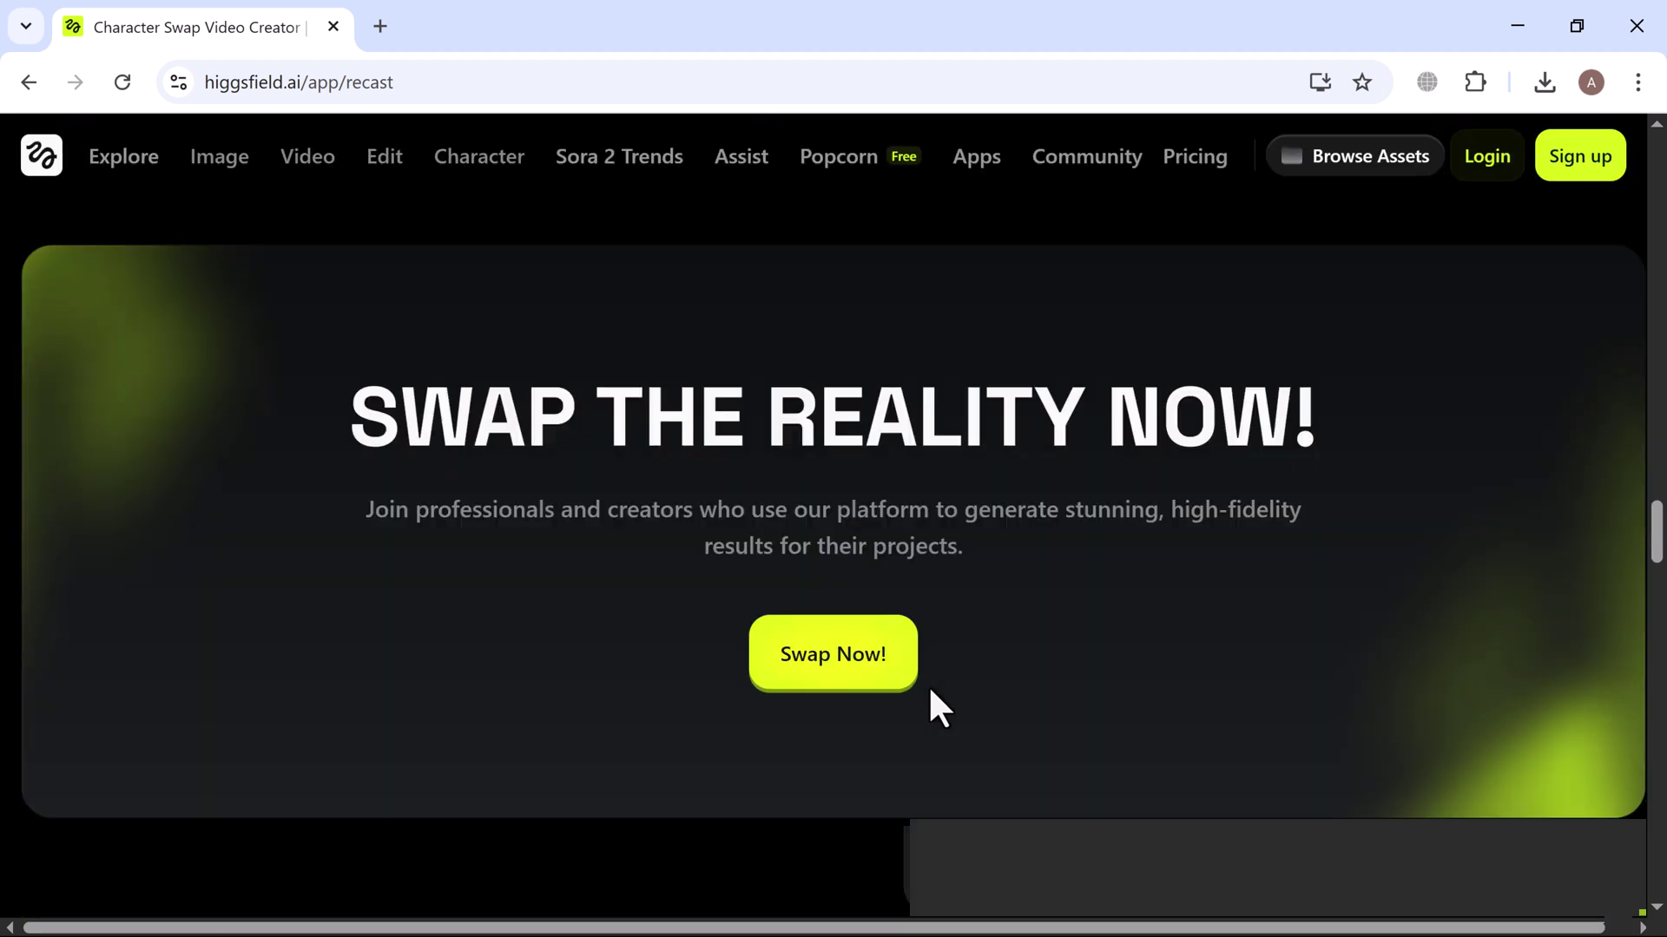
pyautogui.scroll(-3, 931, 692)
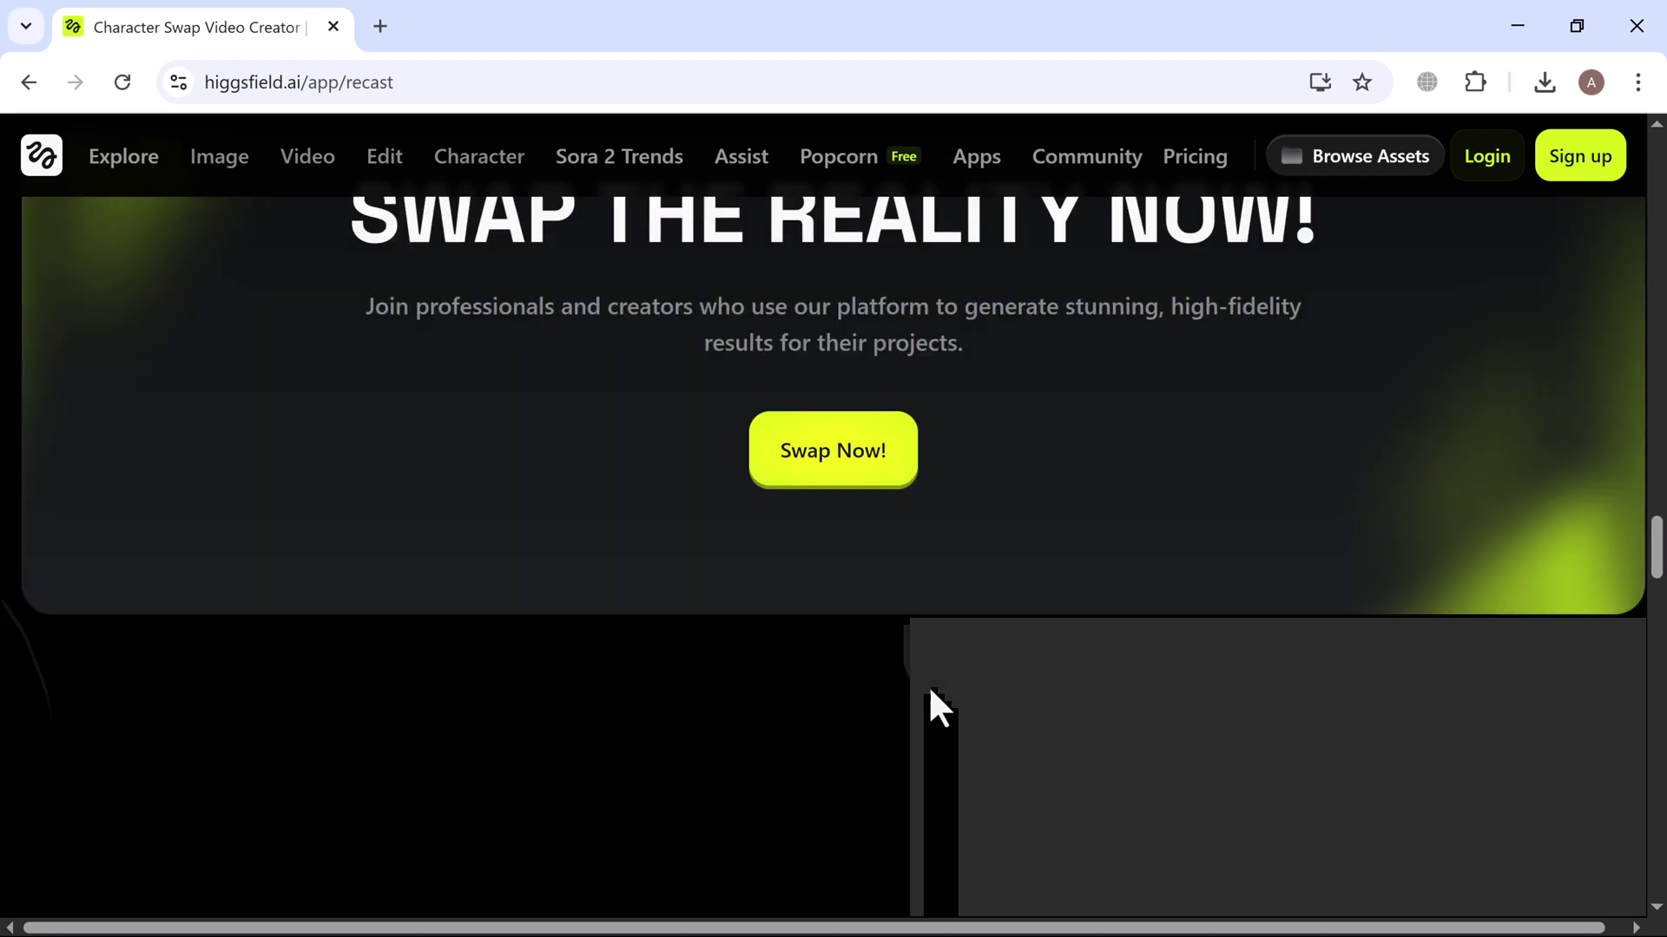
pyautogui.scroll(-3, 931, 691)
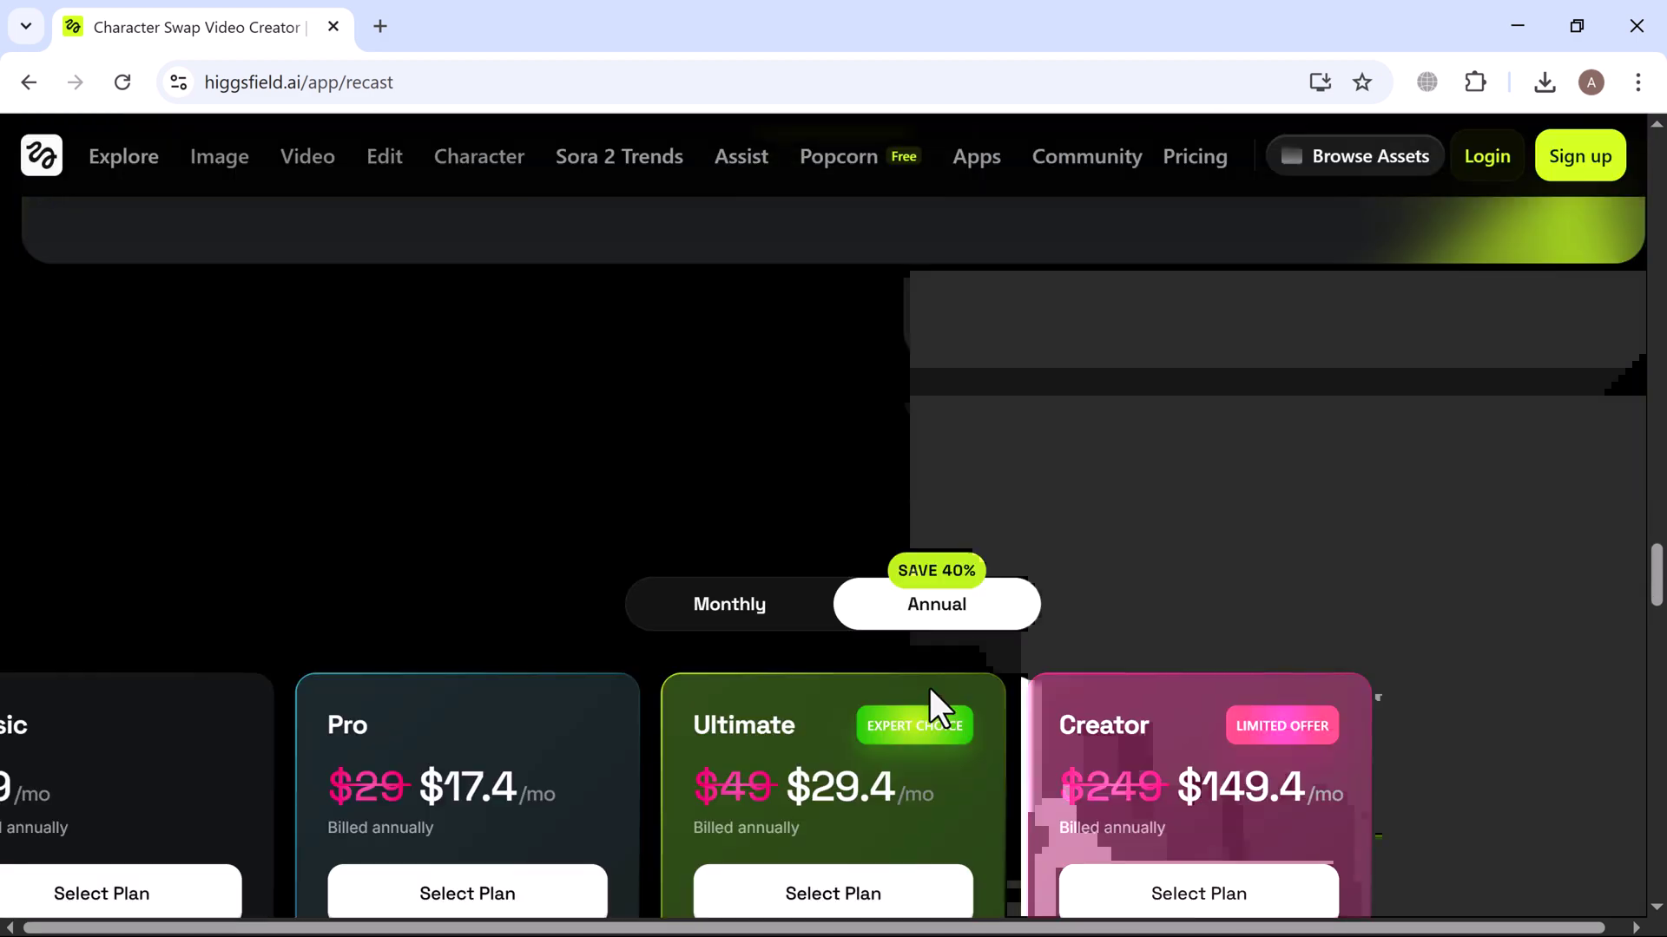
pyautogui.scroll(-3, 929, 685)
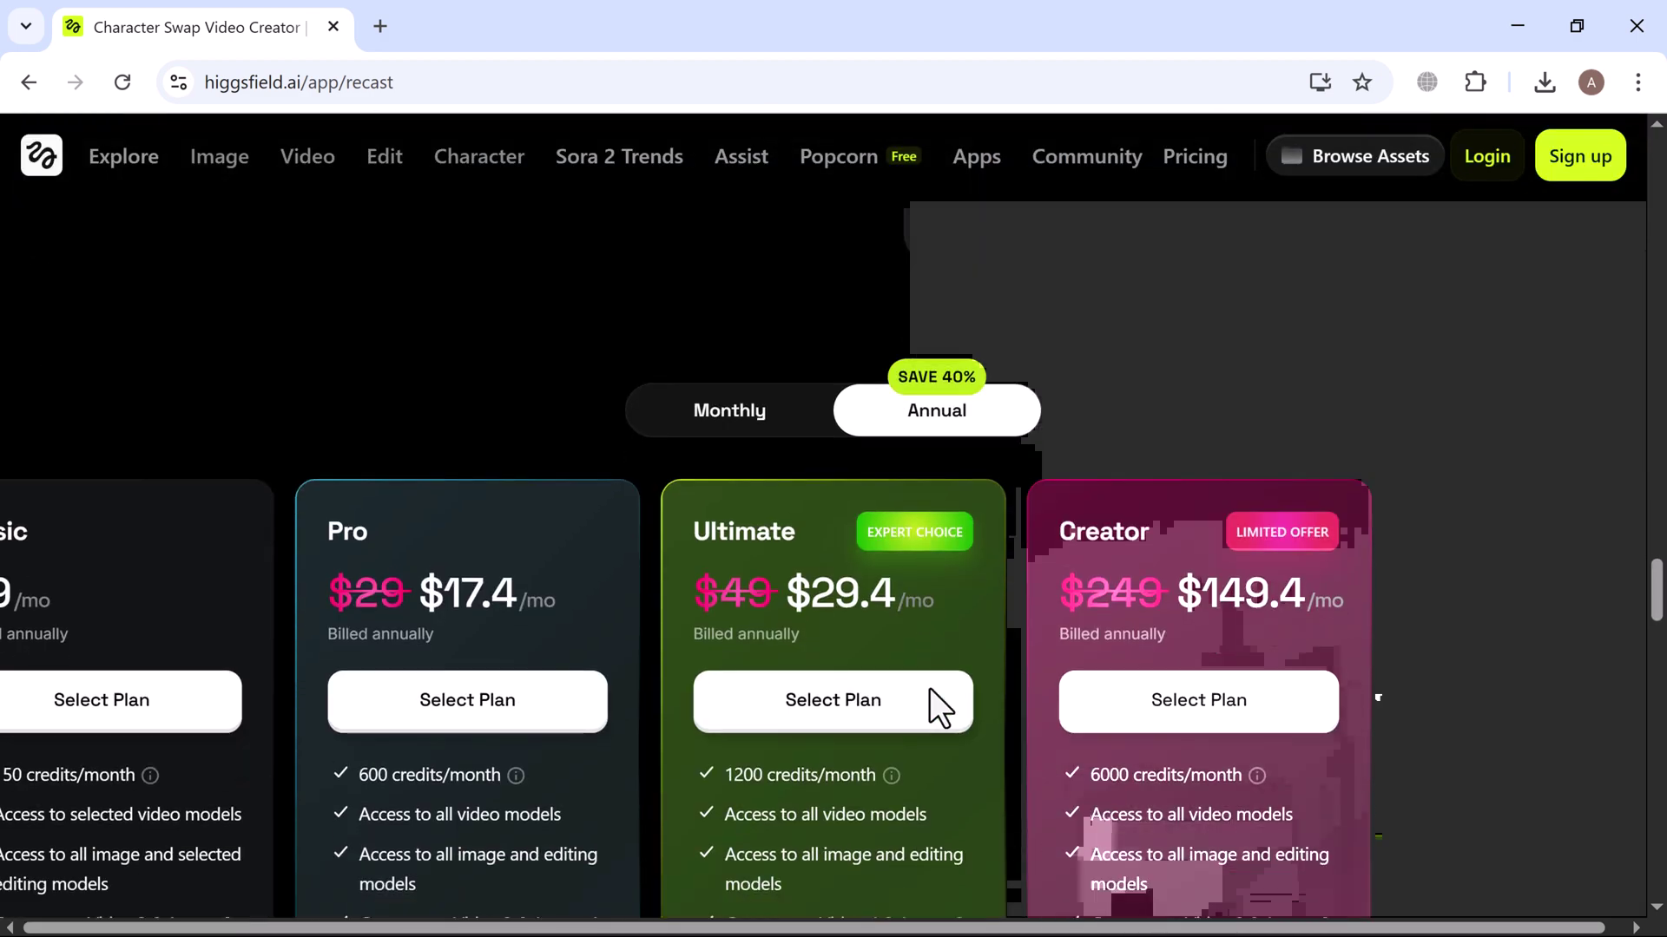
pyautogui.scroll(-1, 929, 685)
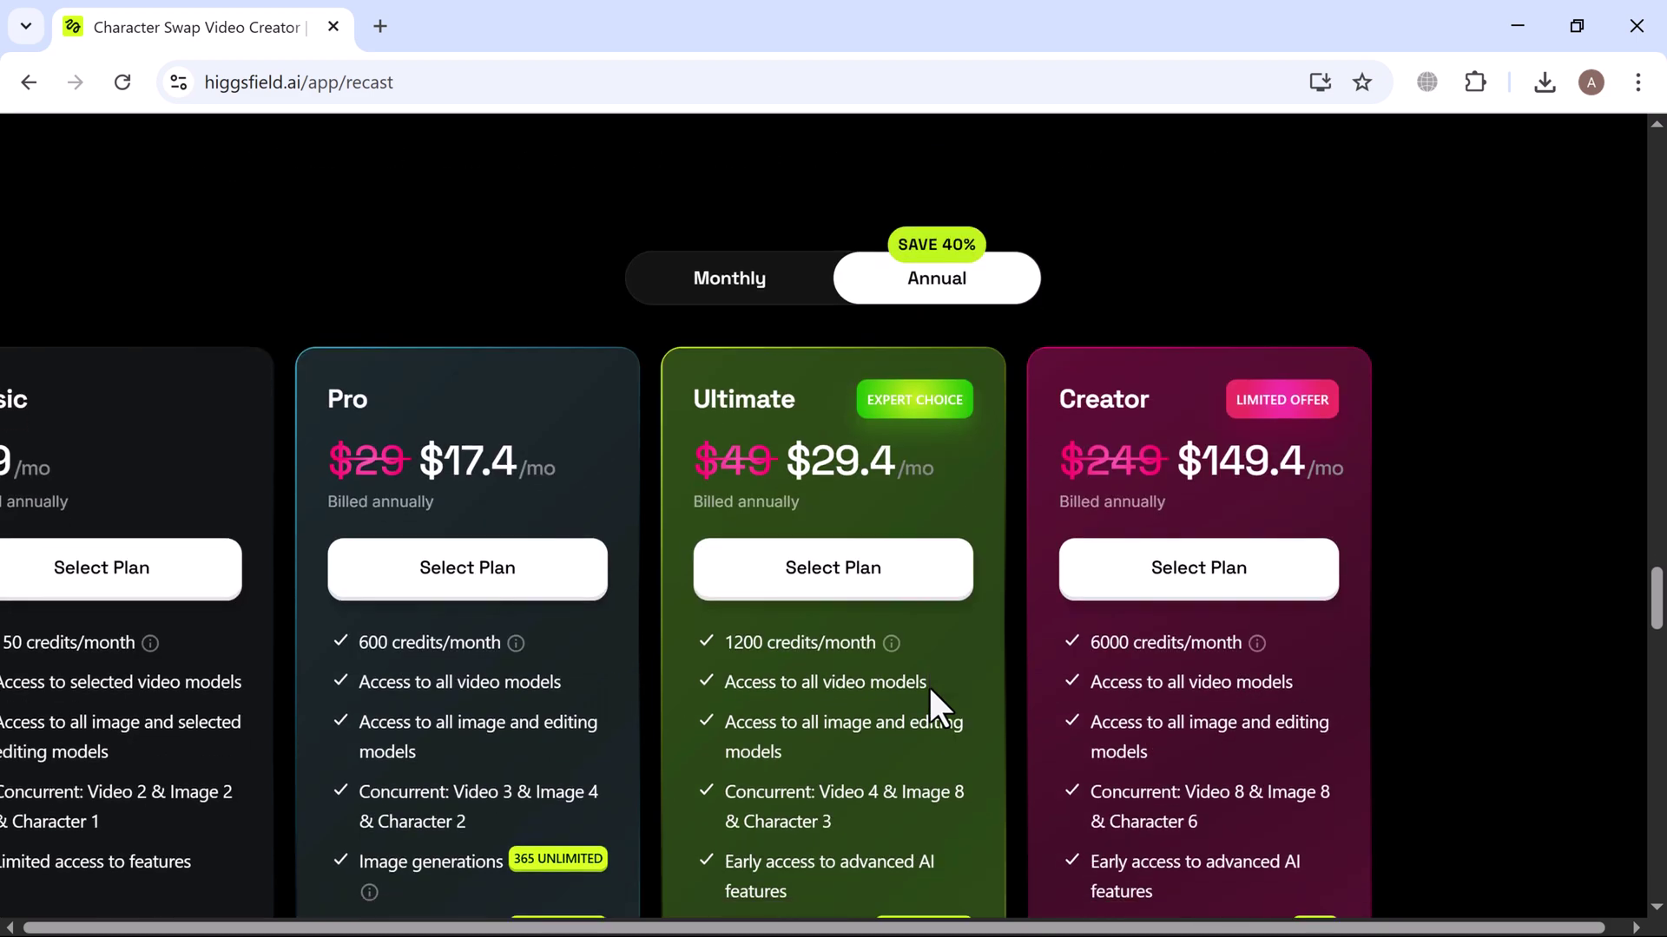
pyautogui.scroll(-2, 928, 685)
pyautogui.scroll(-4, 929, 685)
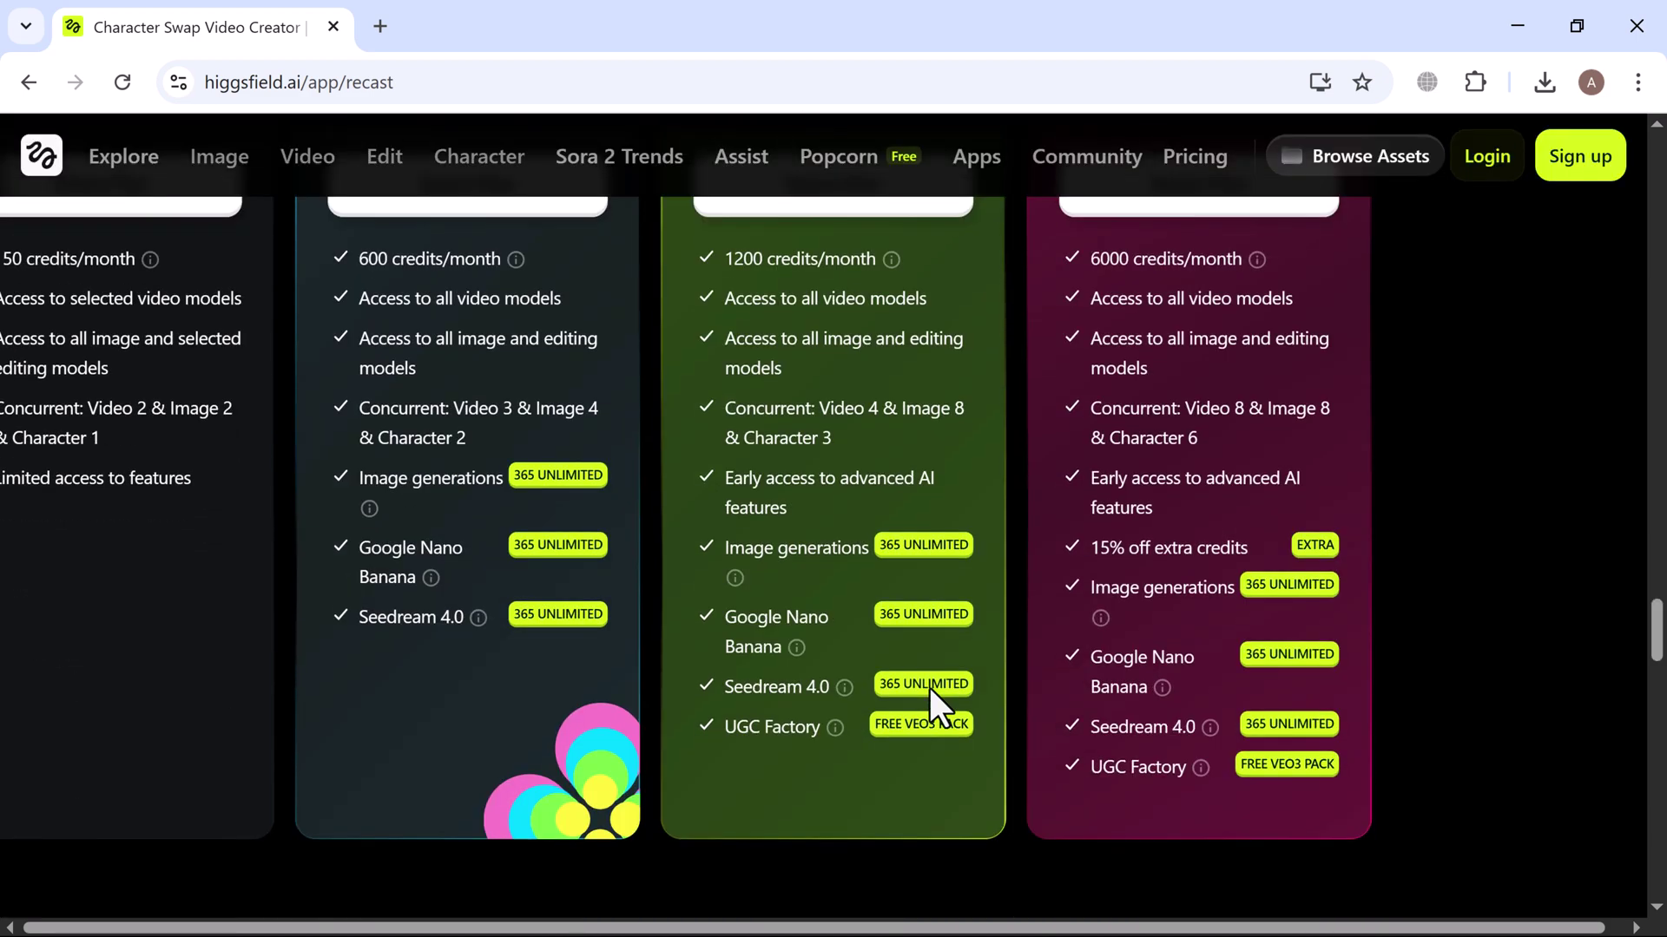
pyautogui.scroll(-4, 929, 686)
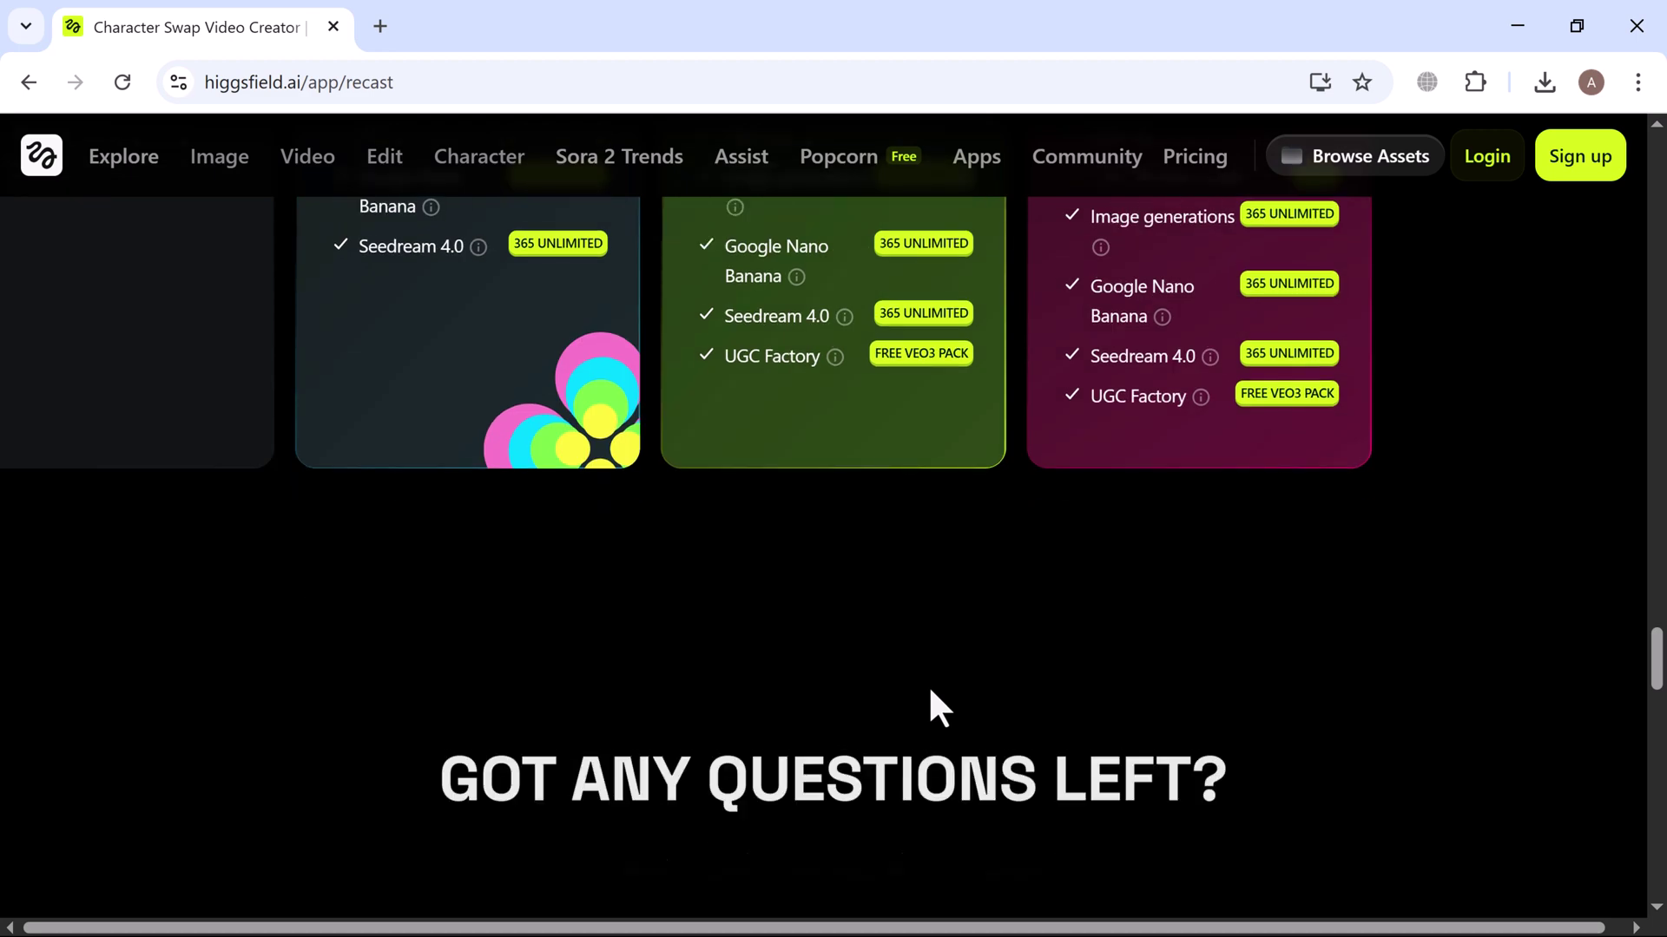
pyautogui.scroll(-4, 929, 684)
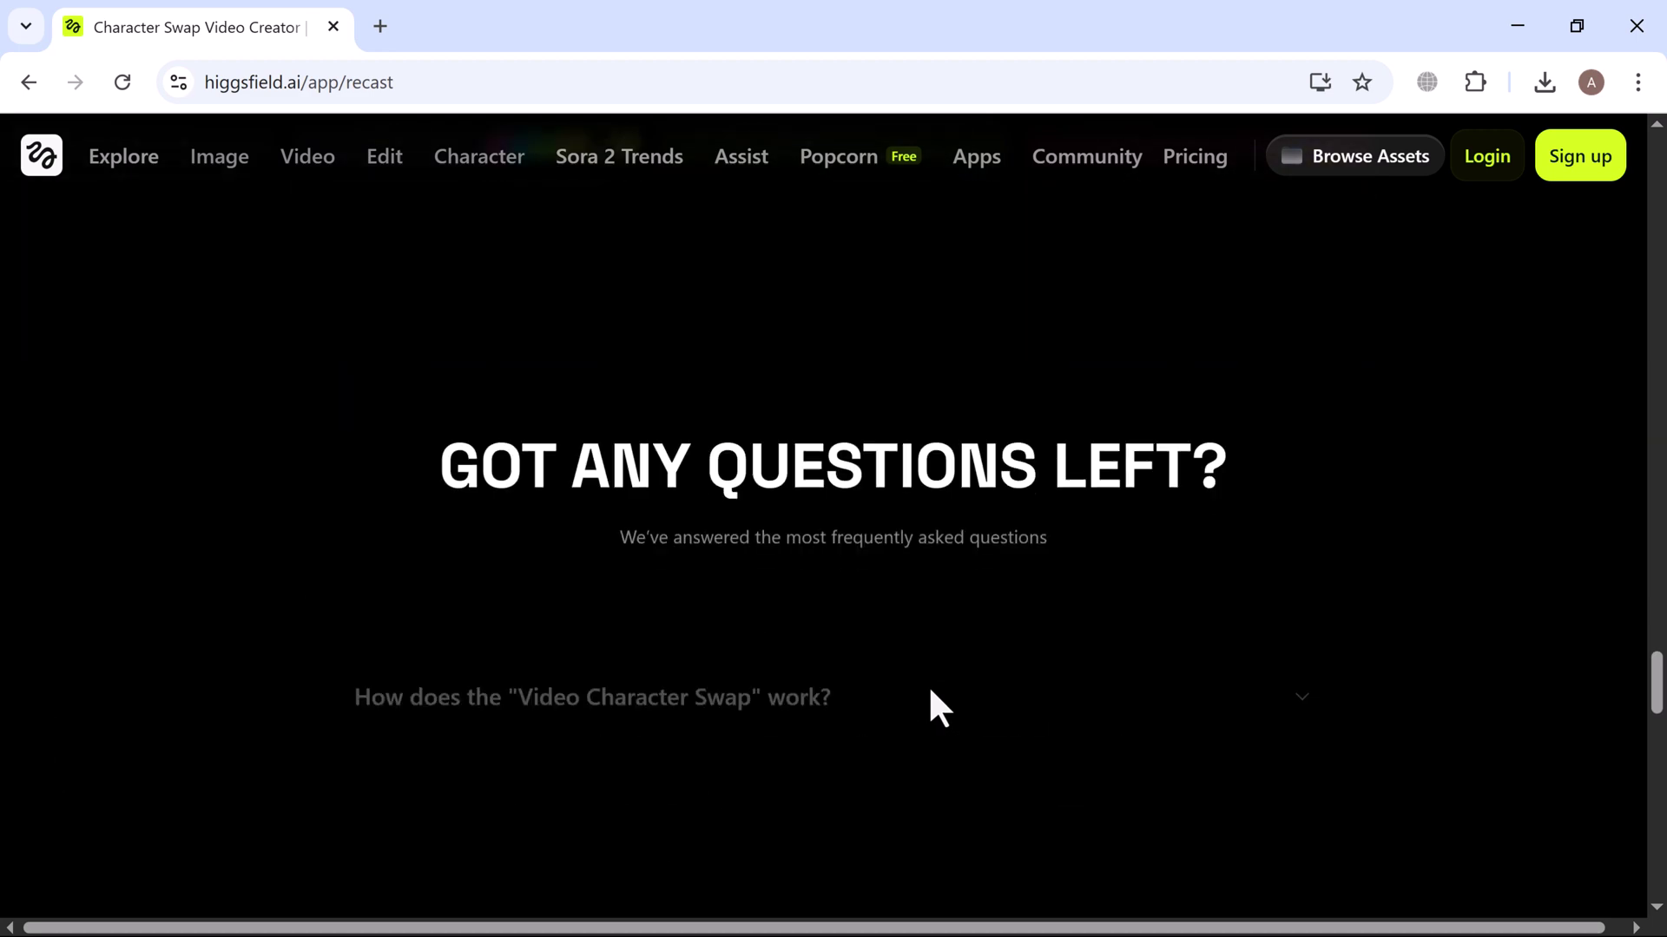
pyautogui.scroll(-4, 931, 691)
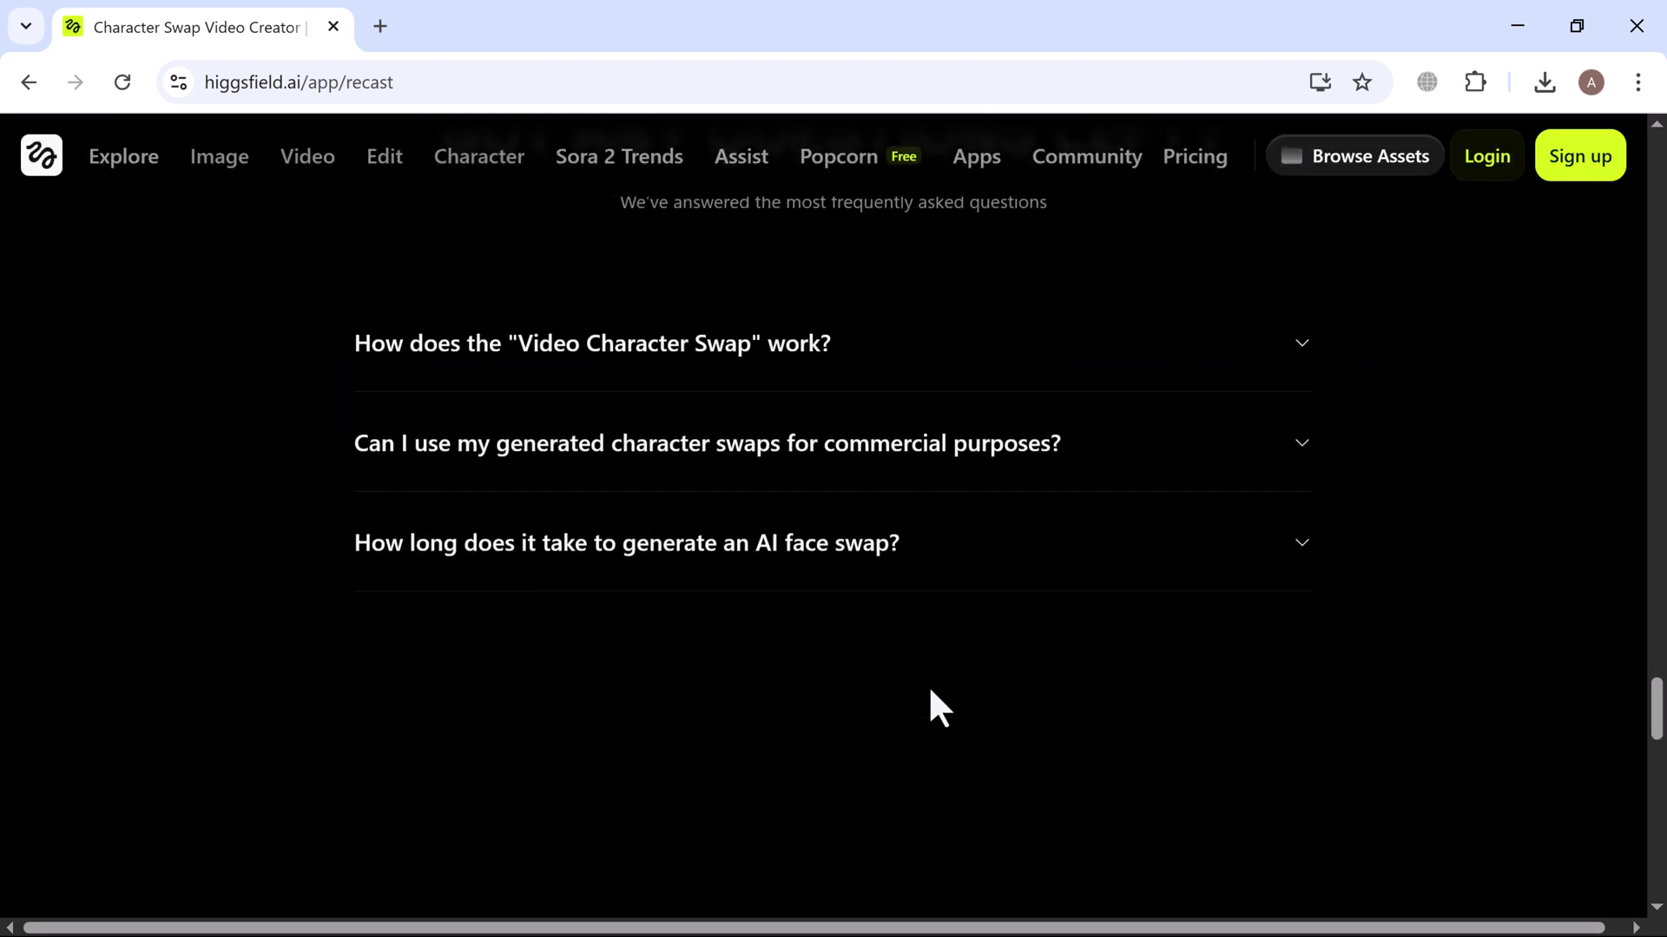
pyautogui.scroll(-5, 929, 684)
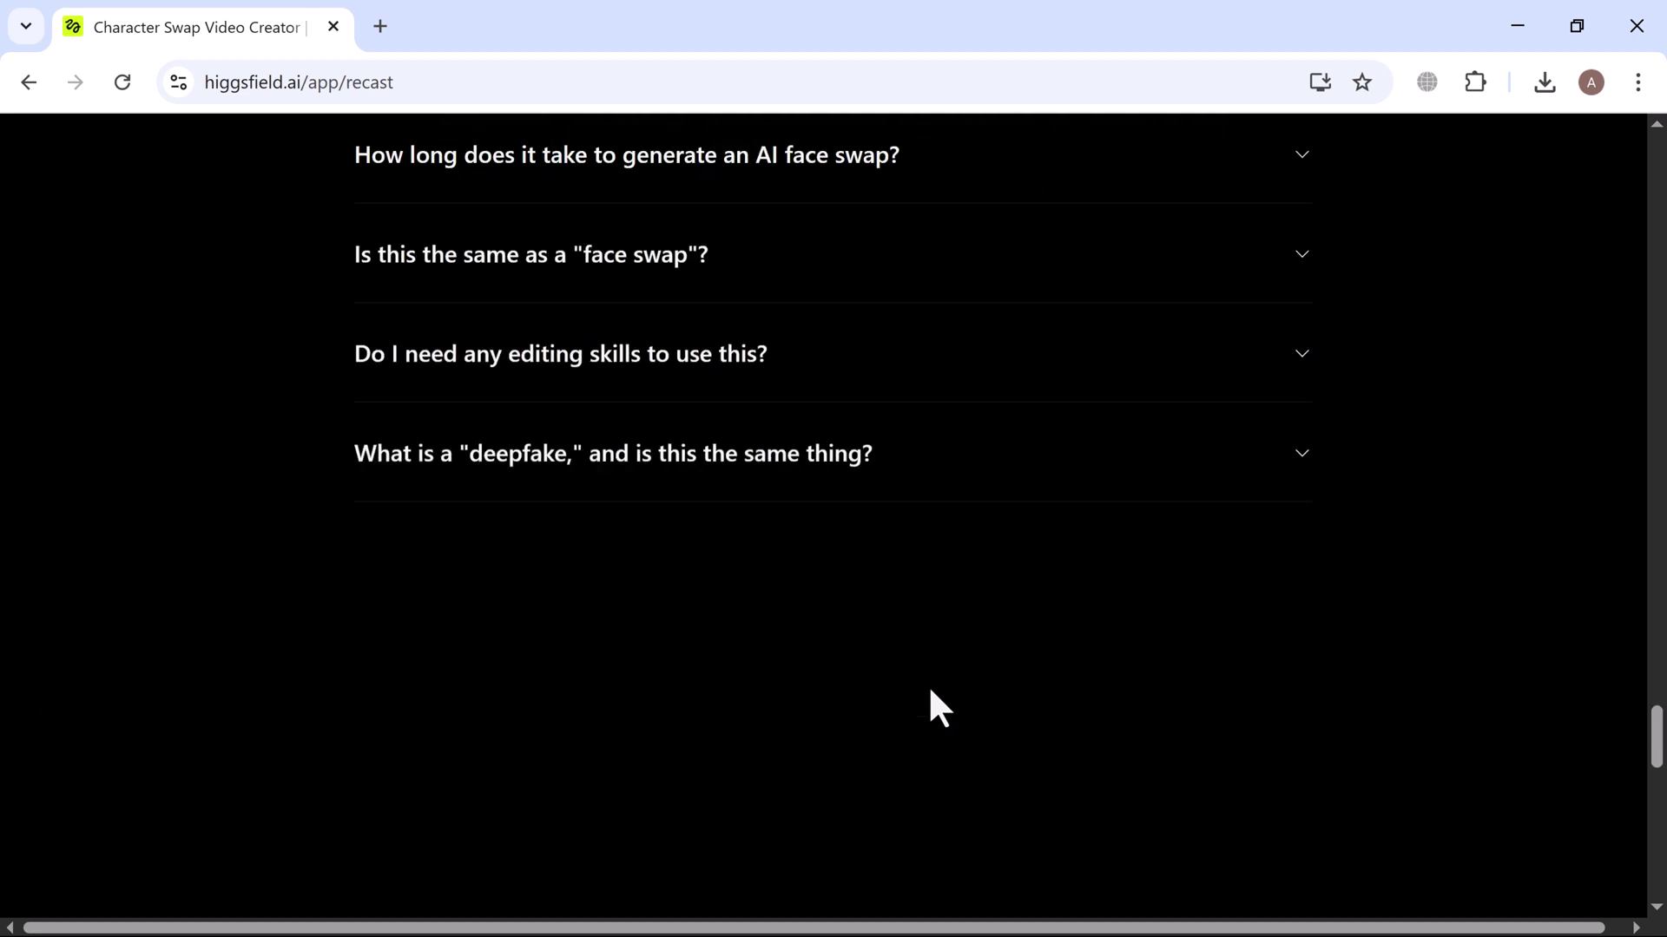
pyautogui.scroll(-4, 929, 685)
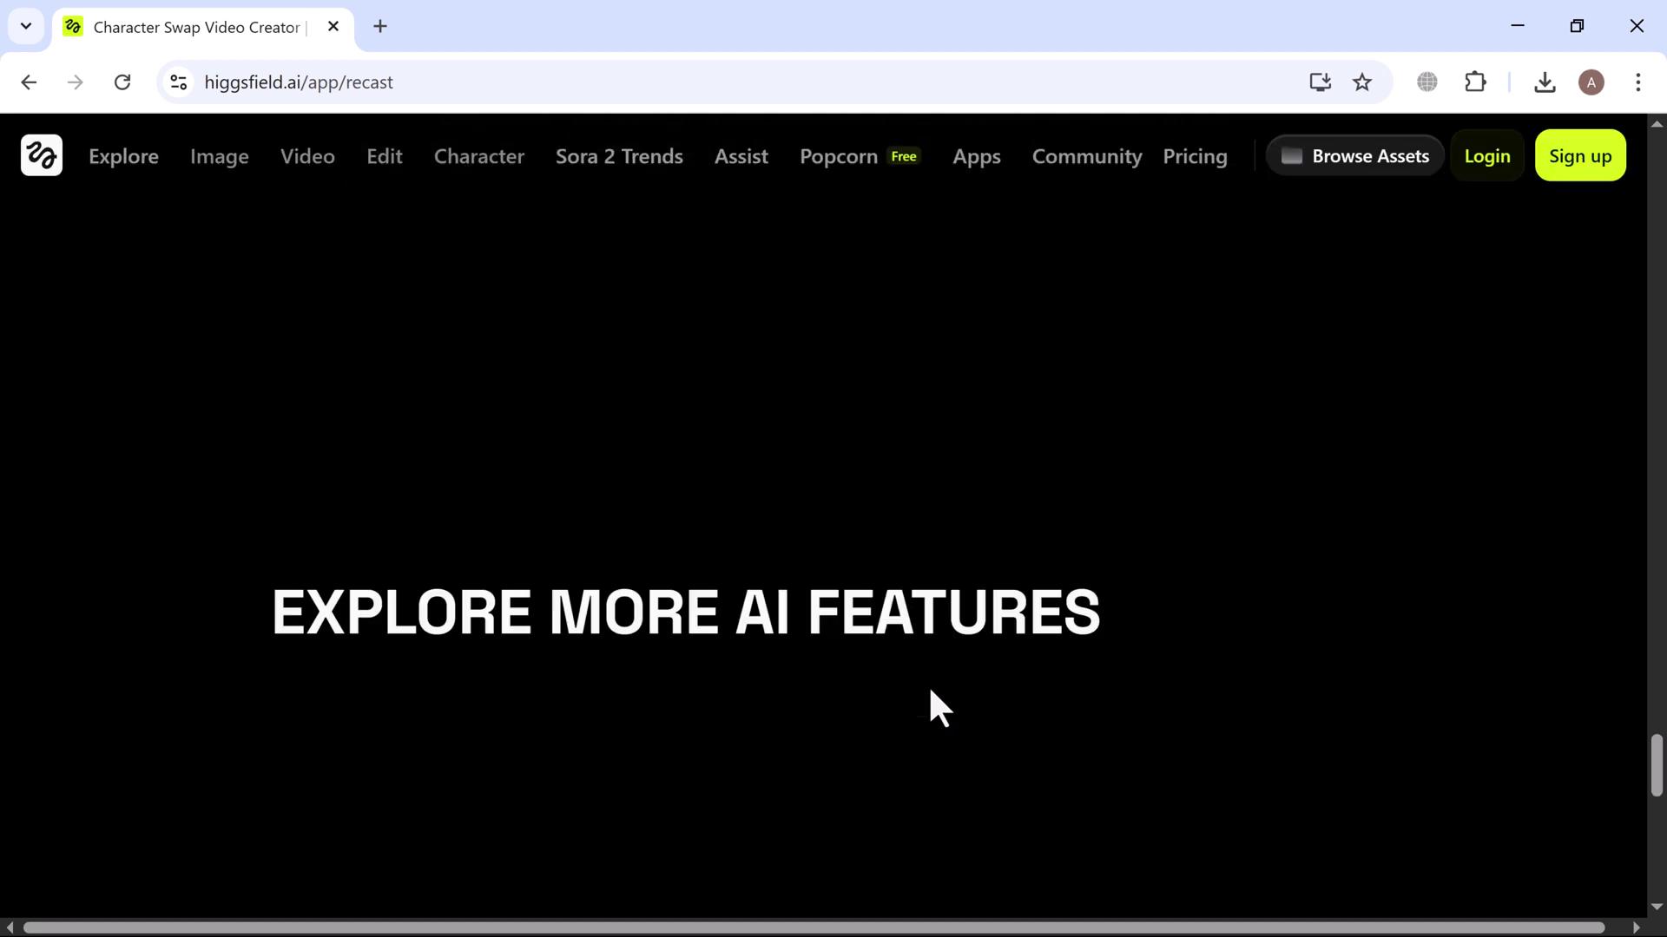
pyautogui.scroll(-4, 930, 692)
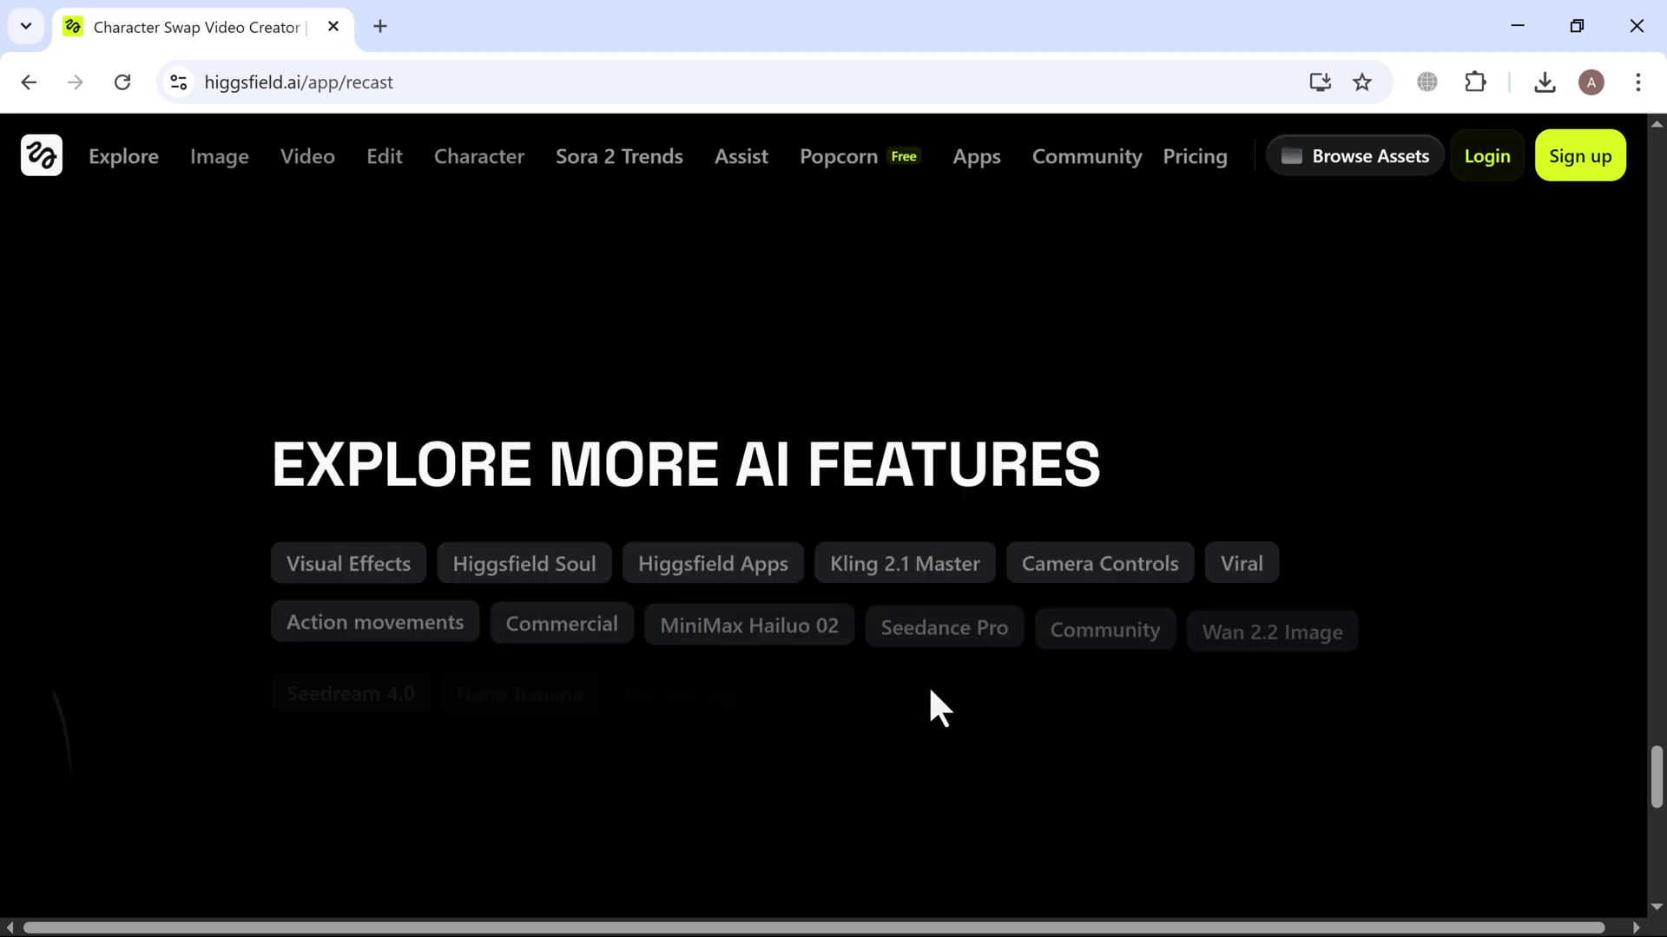
pyautogui.scroll(-1, 929, 685)
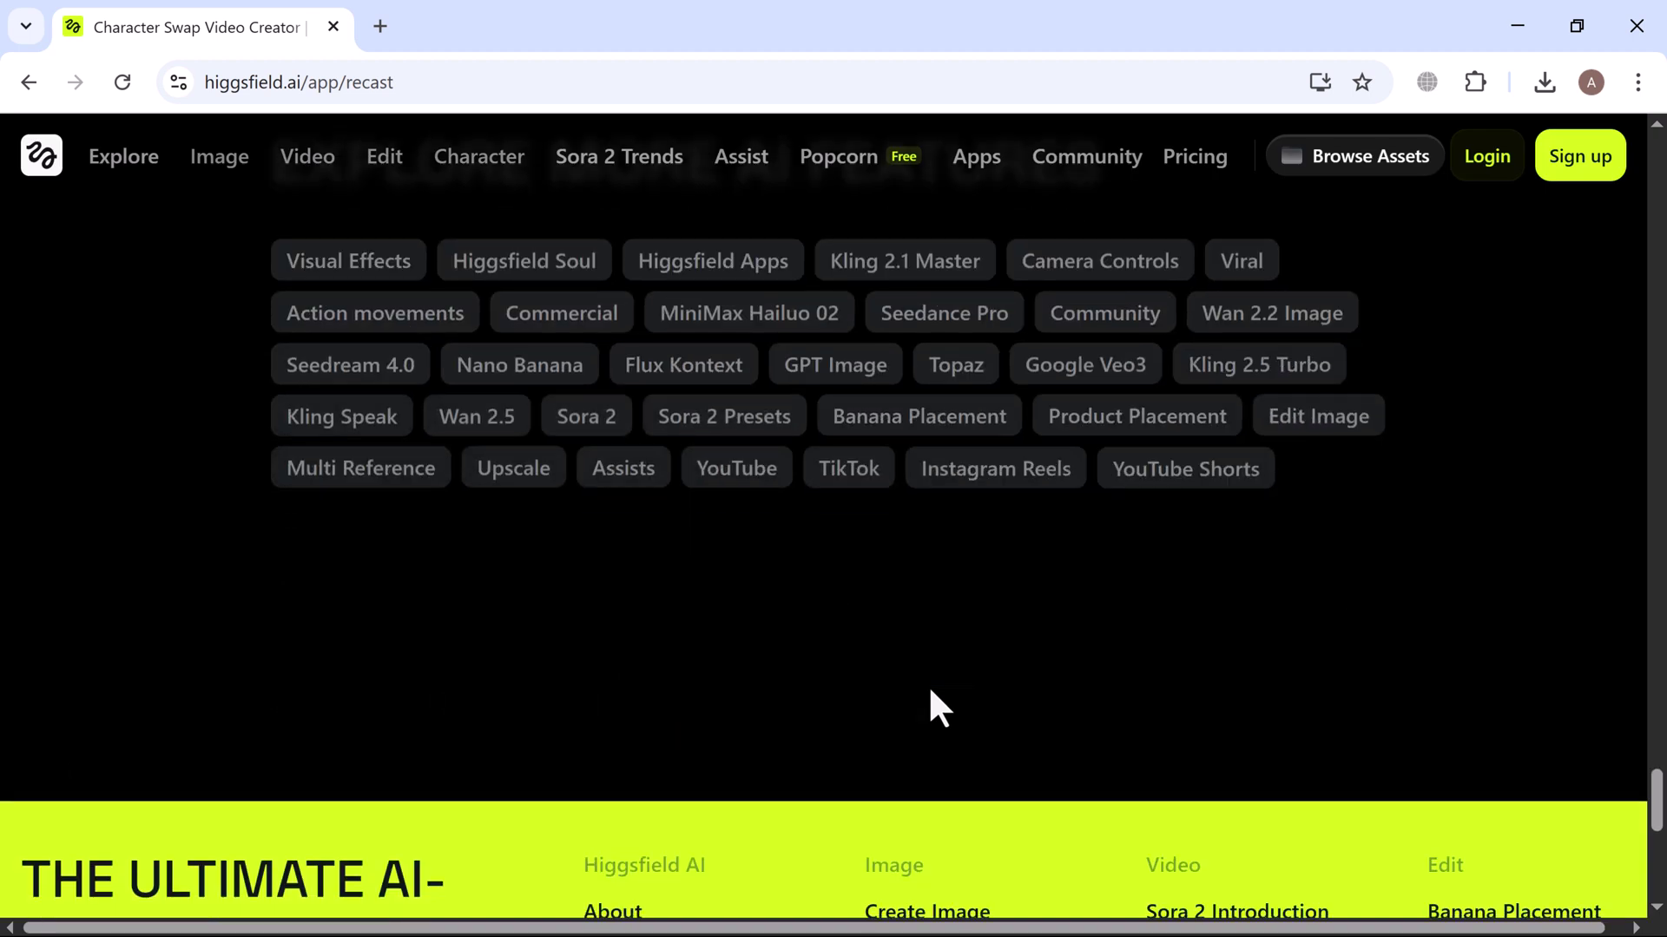
pyautogui.scroll(-4, 930, 691)
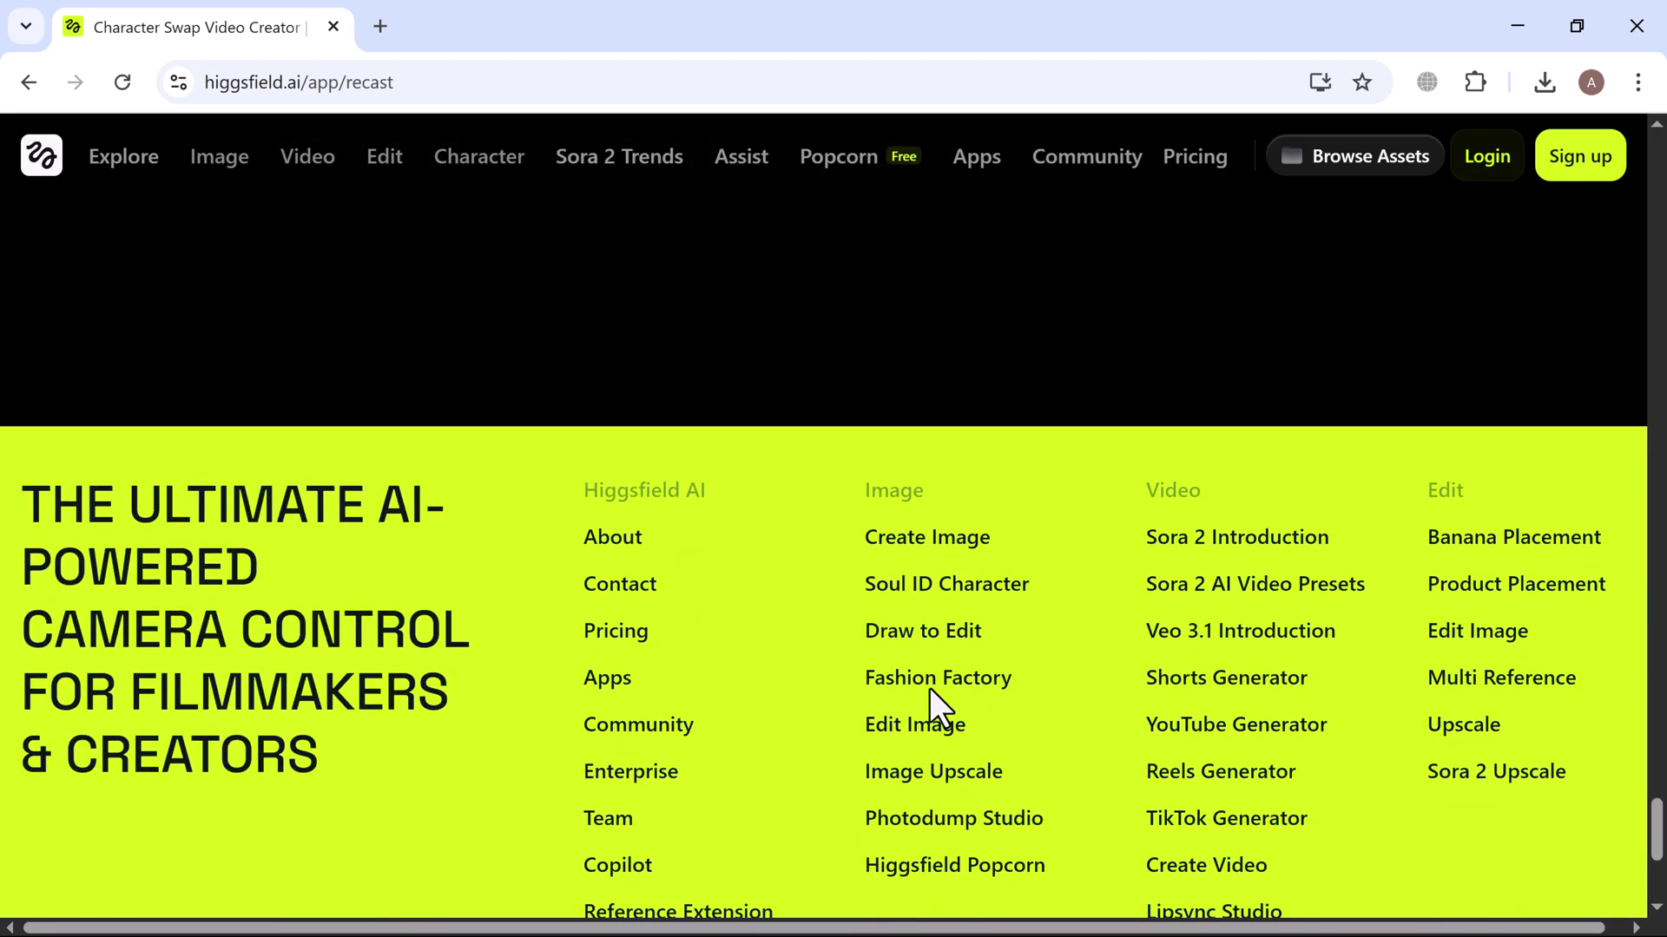
pyautogui.scroll(-5, 929, 689)
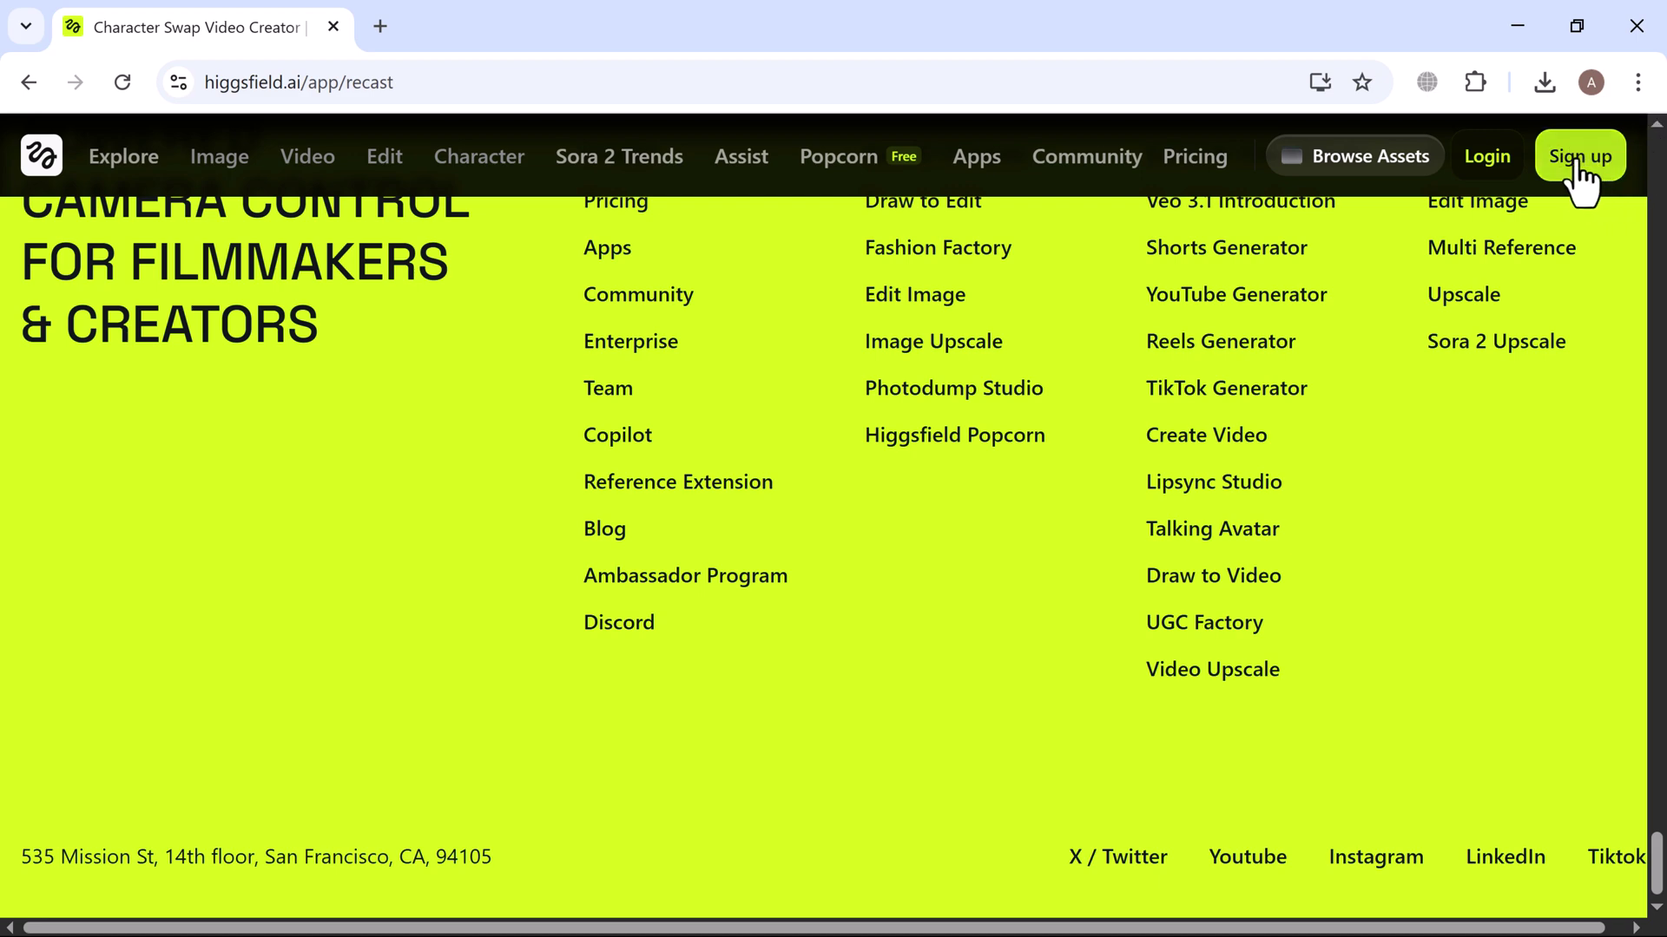
# - Go to the sign-up page and continue with a Google account
pyautogui.scroll(1, 1581, 178)
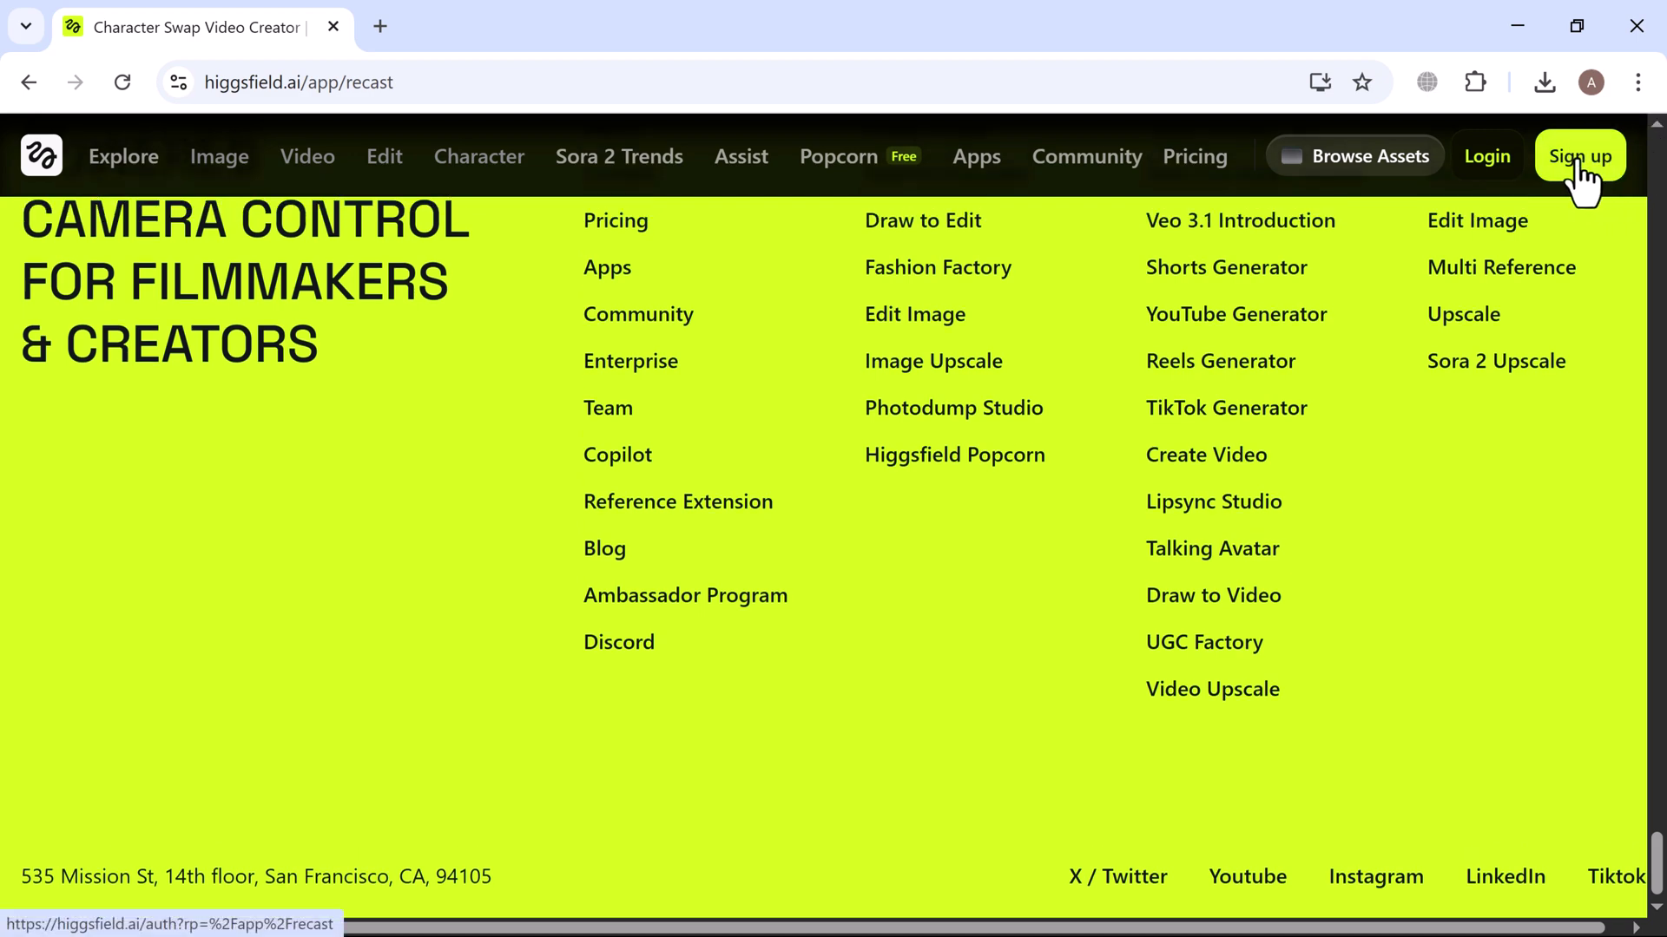
pyautogui.click(1582, 178)
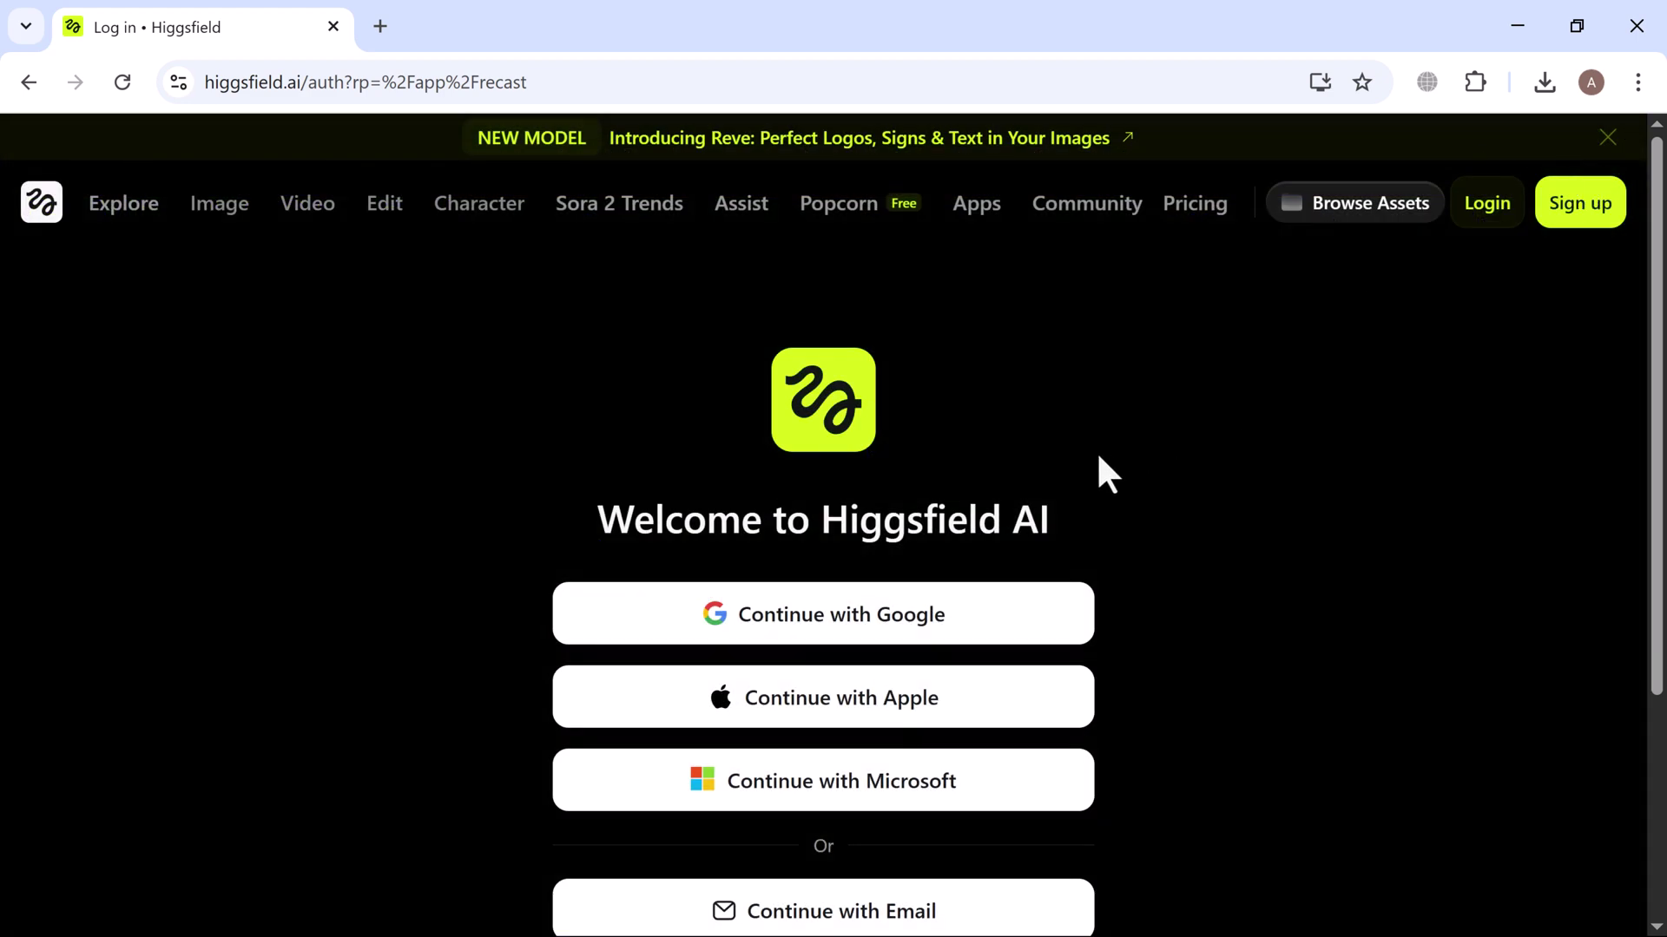
pyautogui.scroll(-3, 1099, 469)
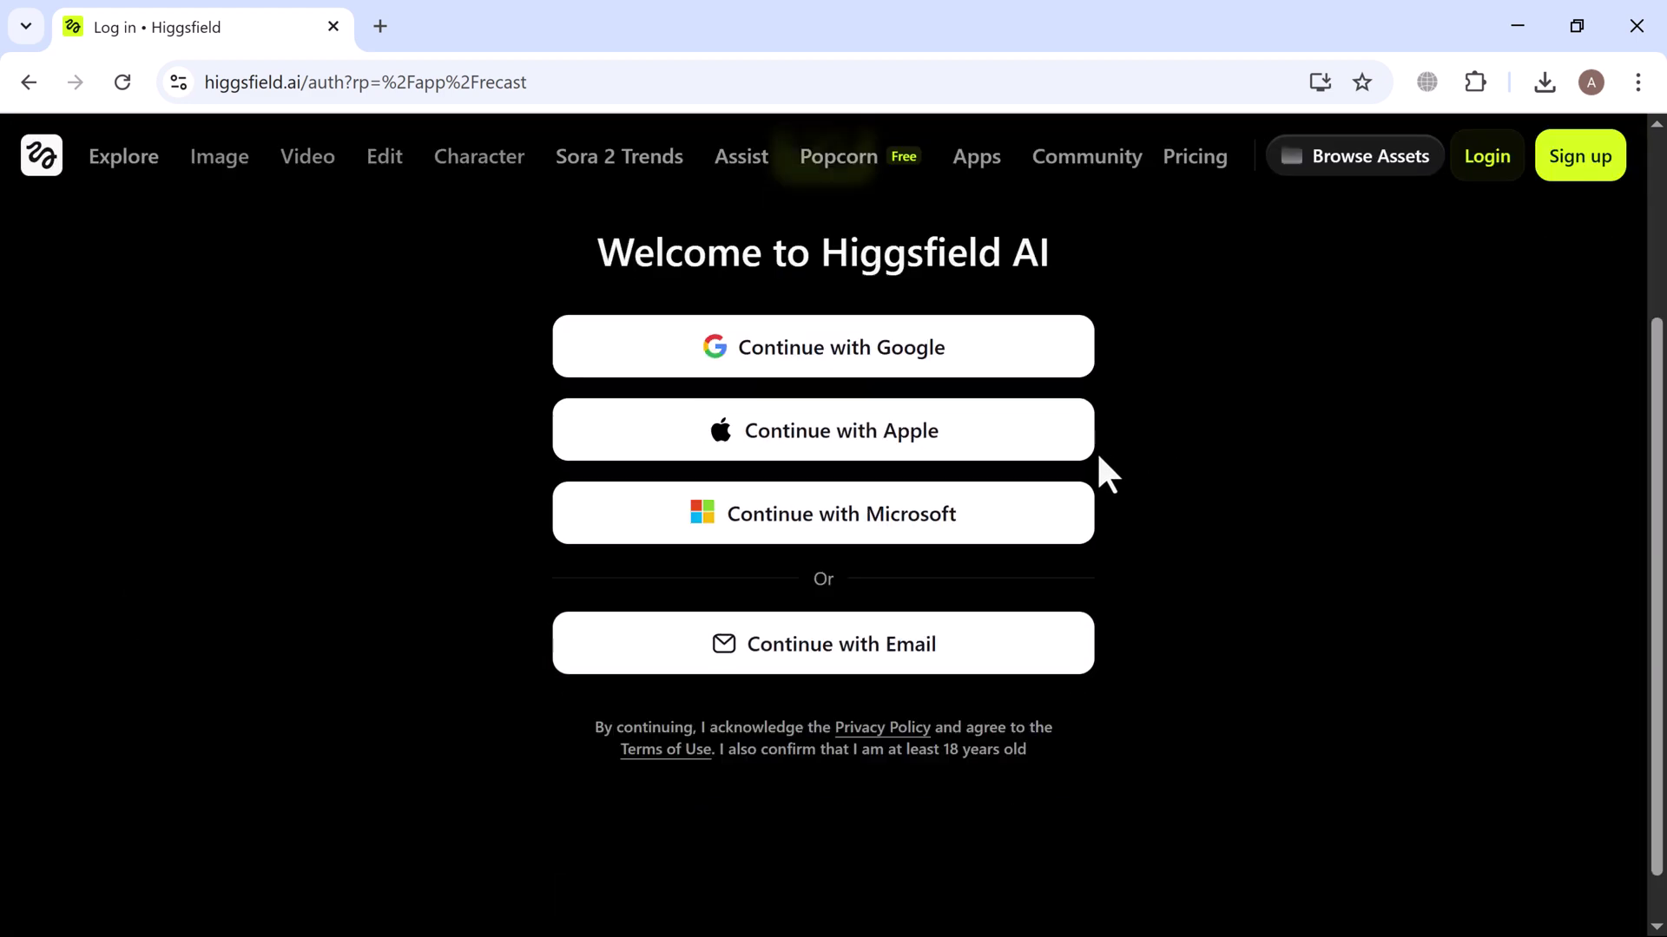
pyautogui.click(876, 335)
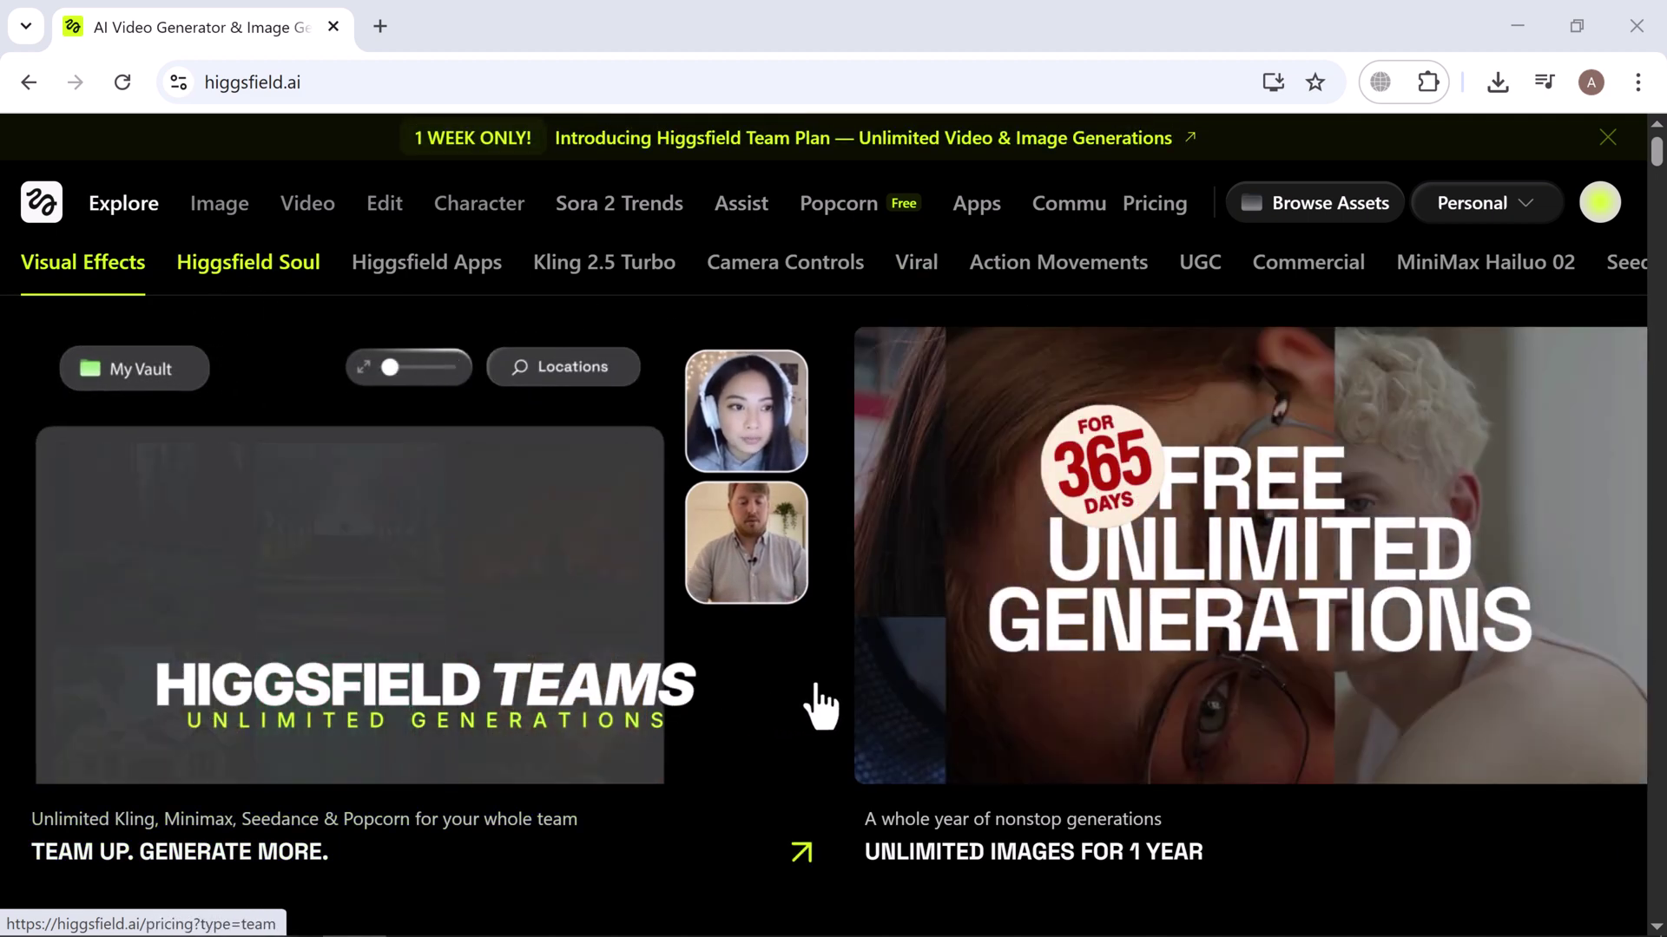
pyautogui.scroll(-3, 848, 777)
pyautogui.scroll(-10, 848, 778)
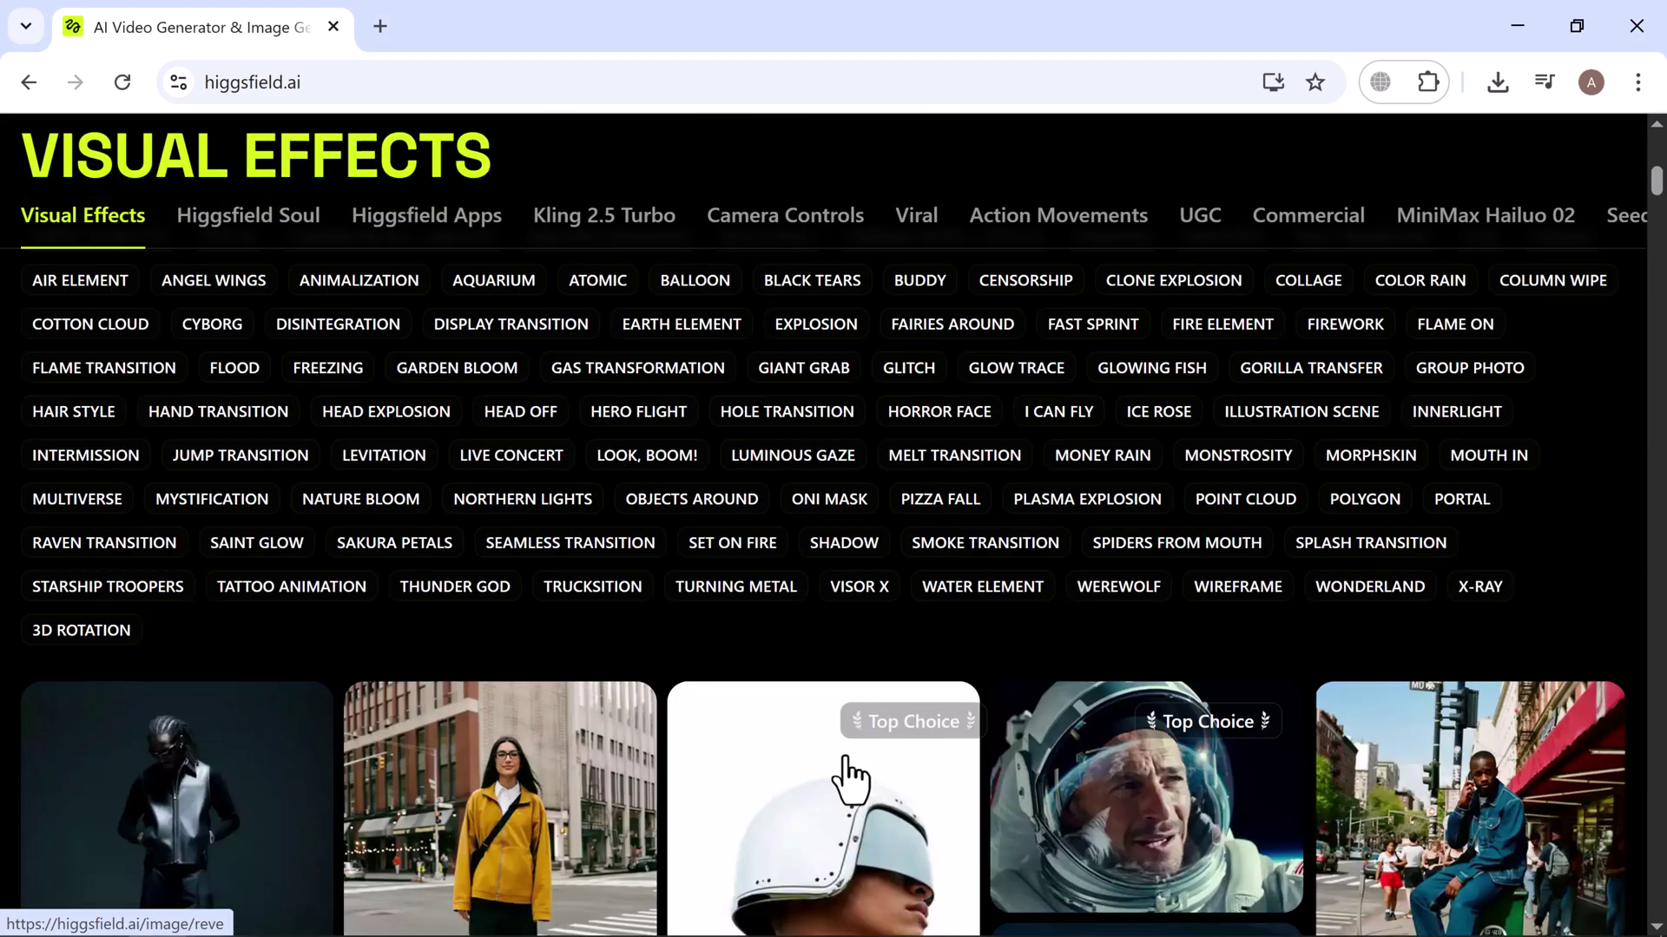
pyautogui.scroll(-15, 848, 778)
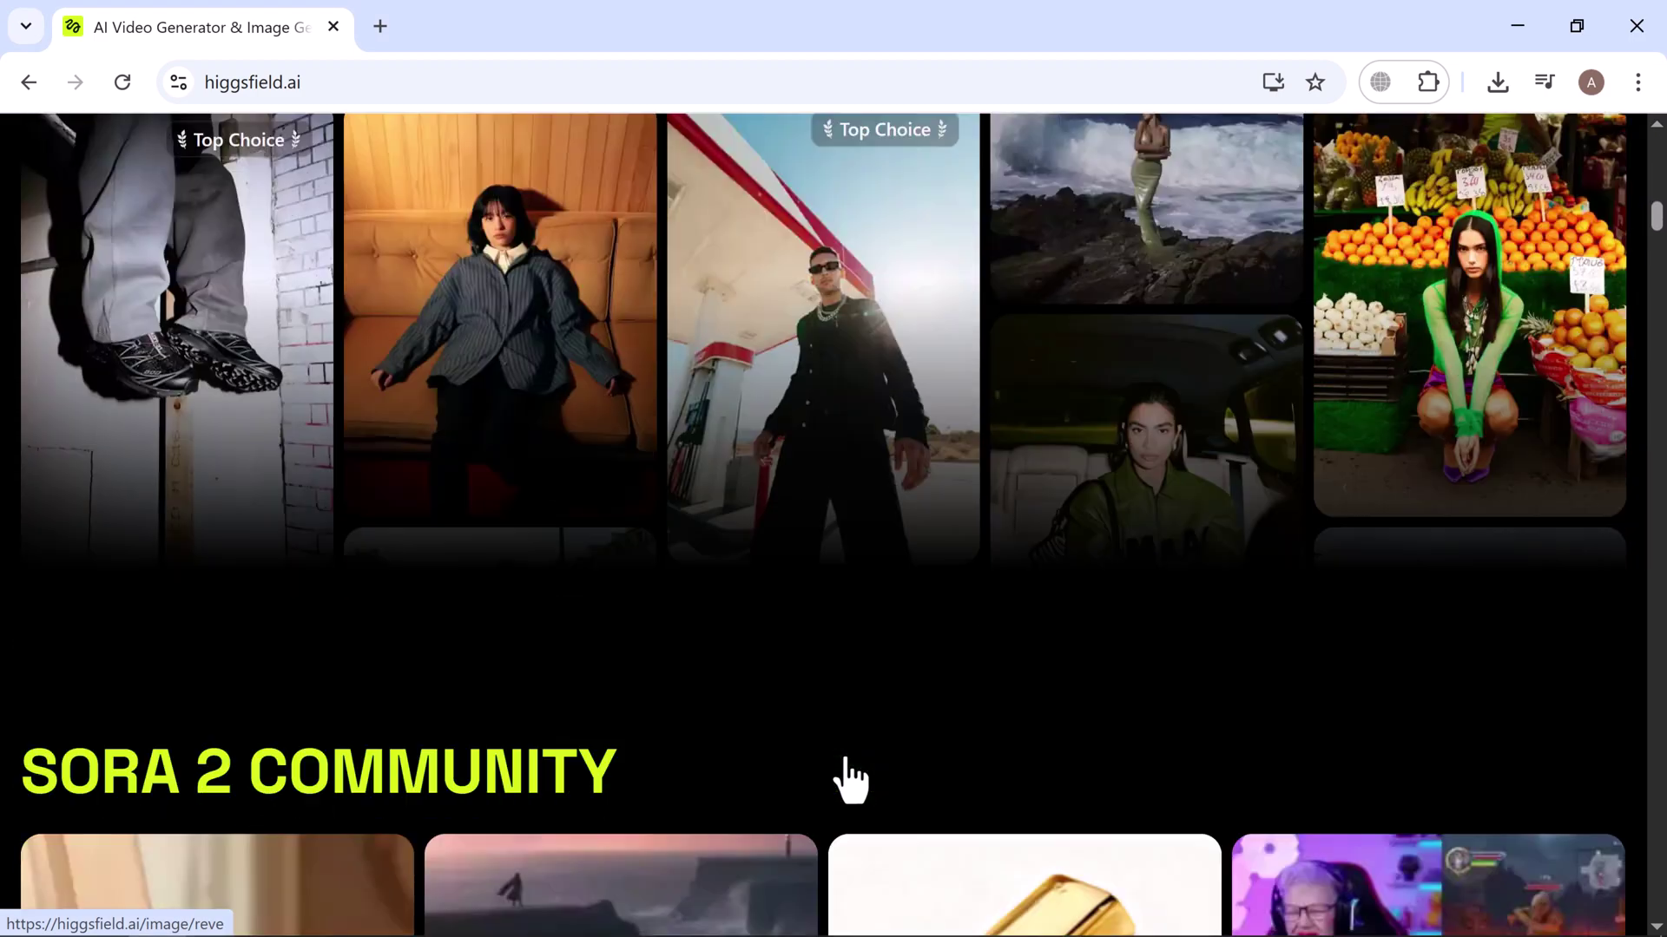
pyautogui.scroll(-18, 848, 777)
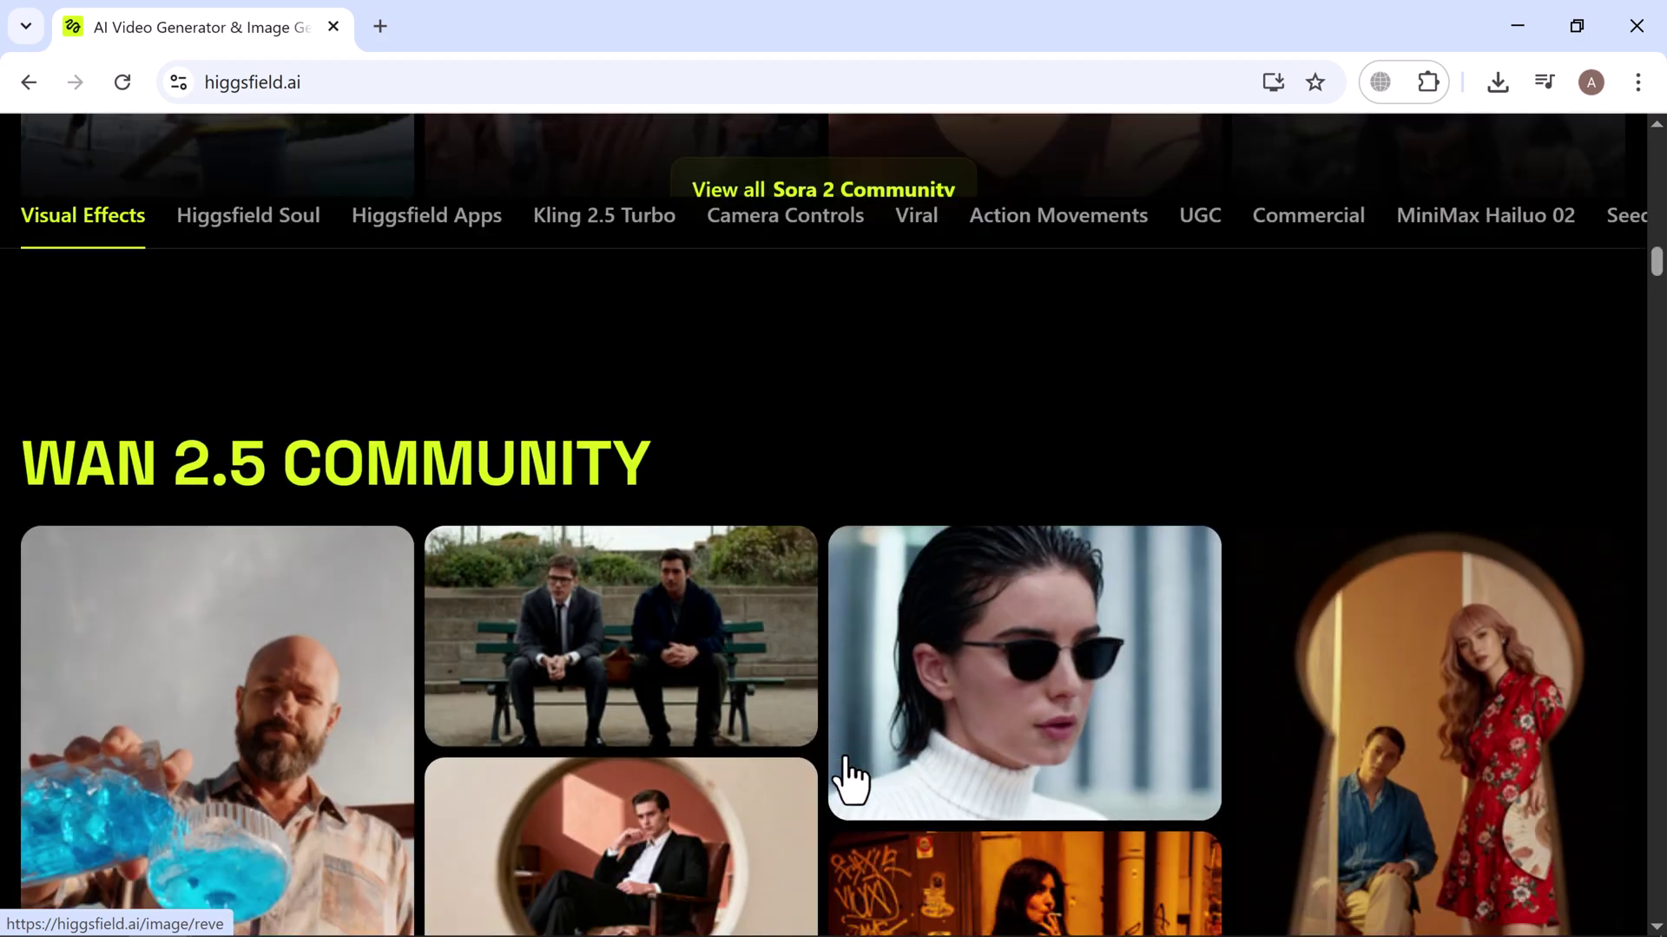
pyautogui.scroll(-10, 849, 778)
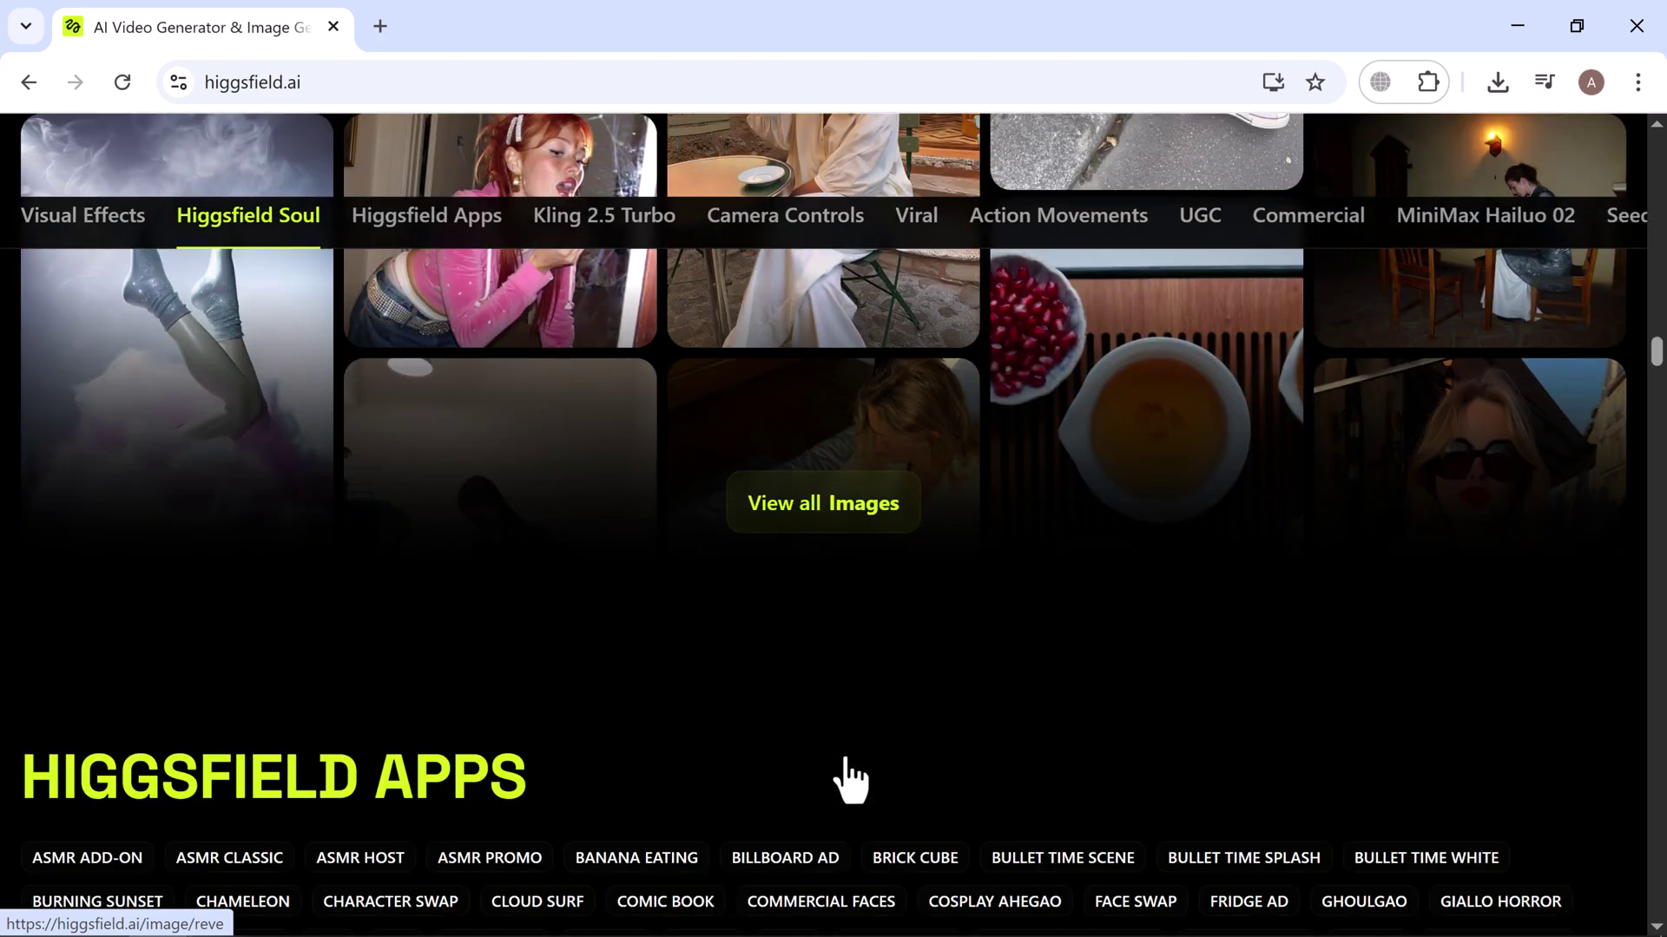
pyautogui.scroll(-8, 848, 778)
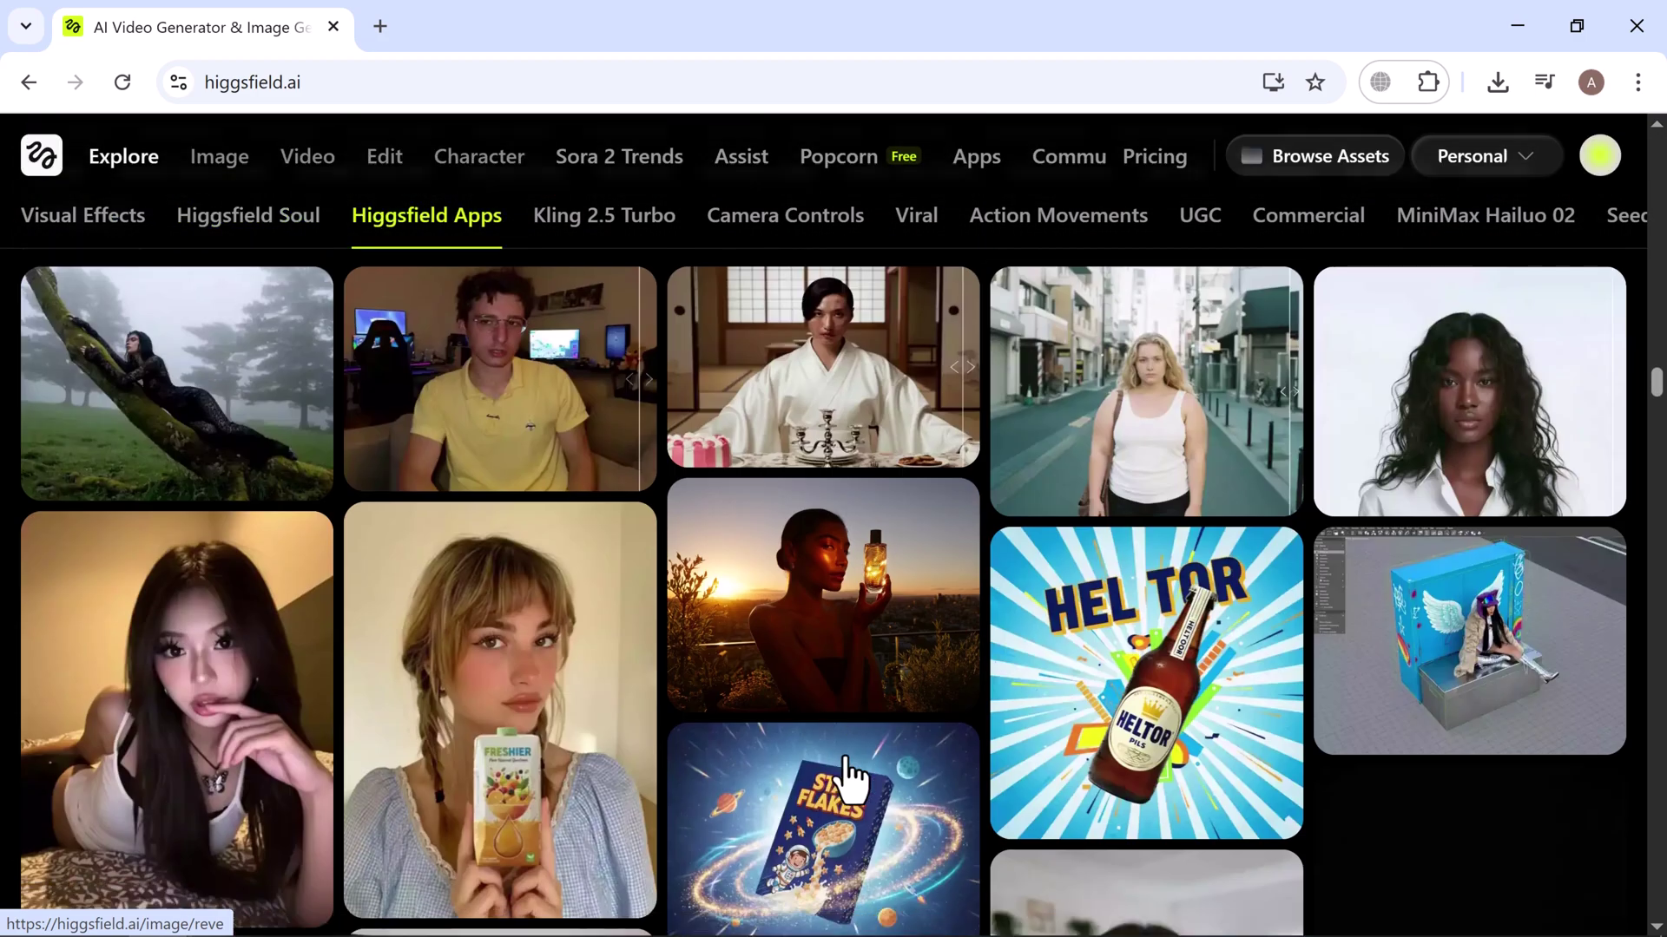
pyautogui.scroll(-14, 848, 778)
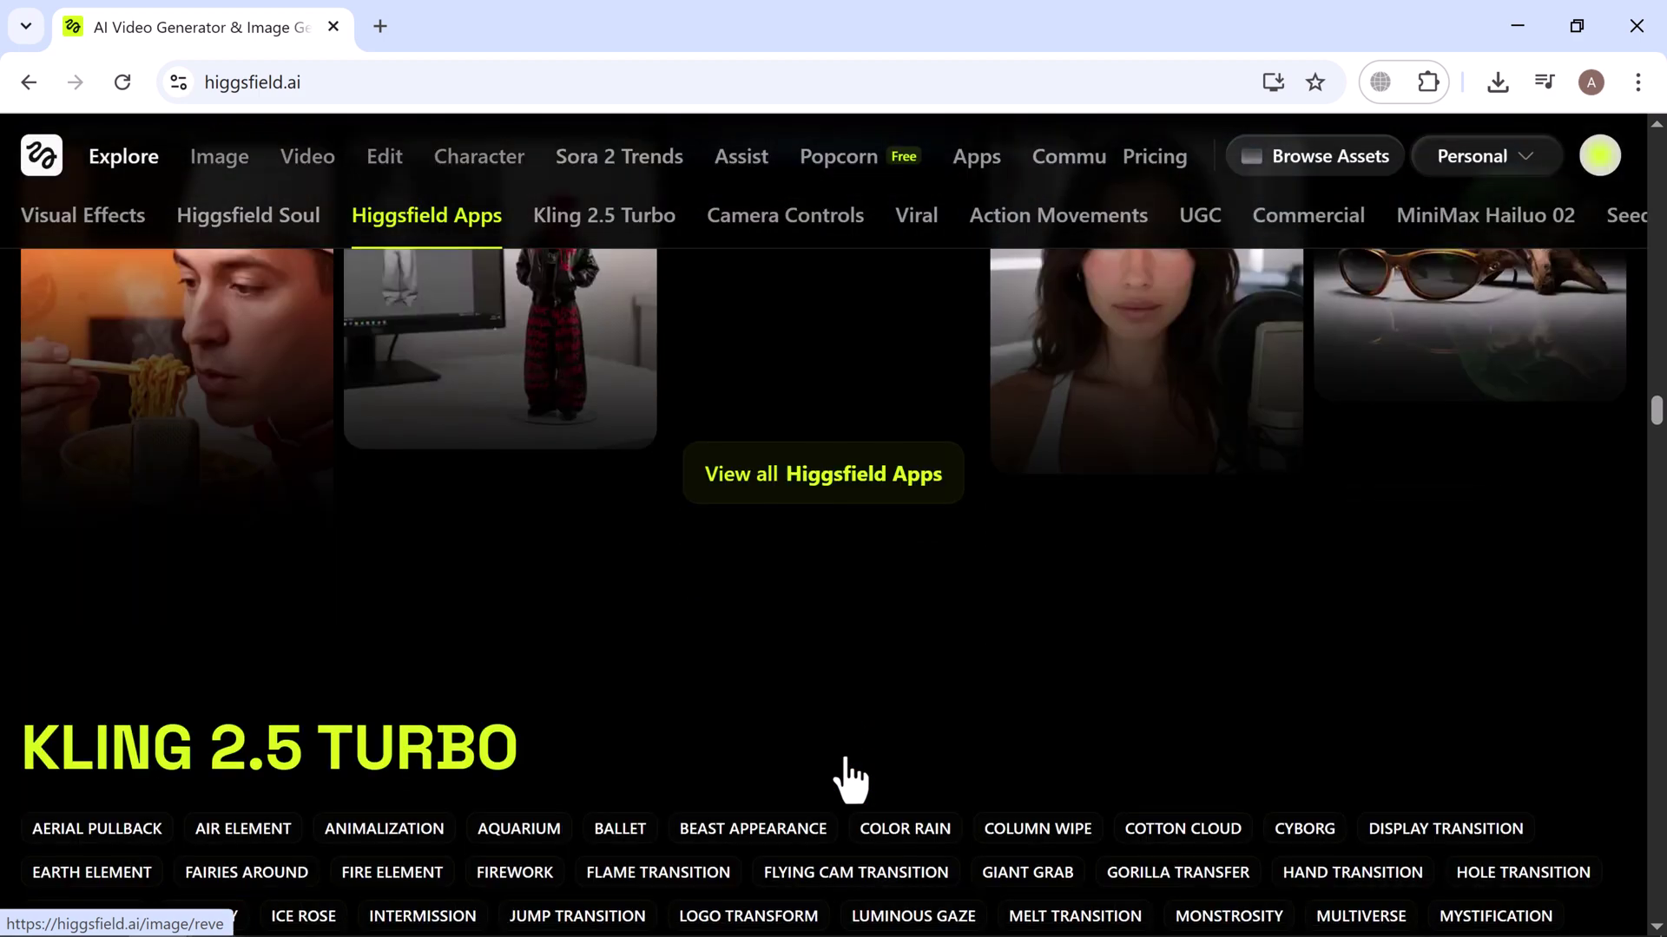
pyautogui.scroll(-12, 848, 778)
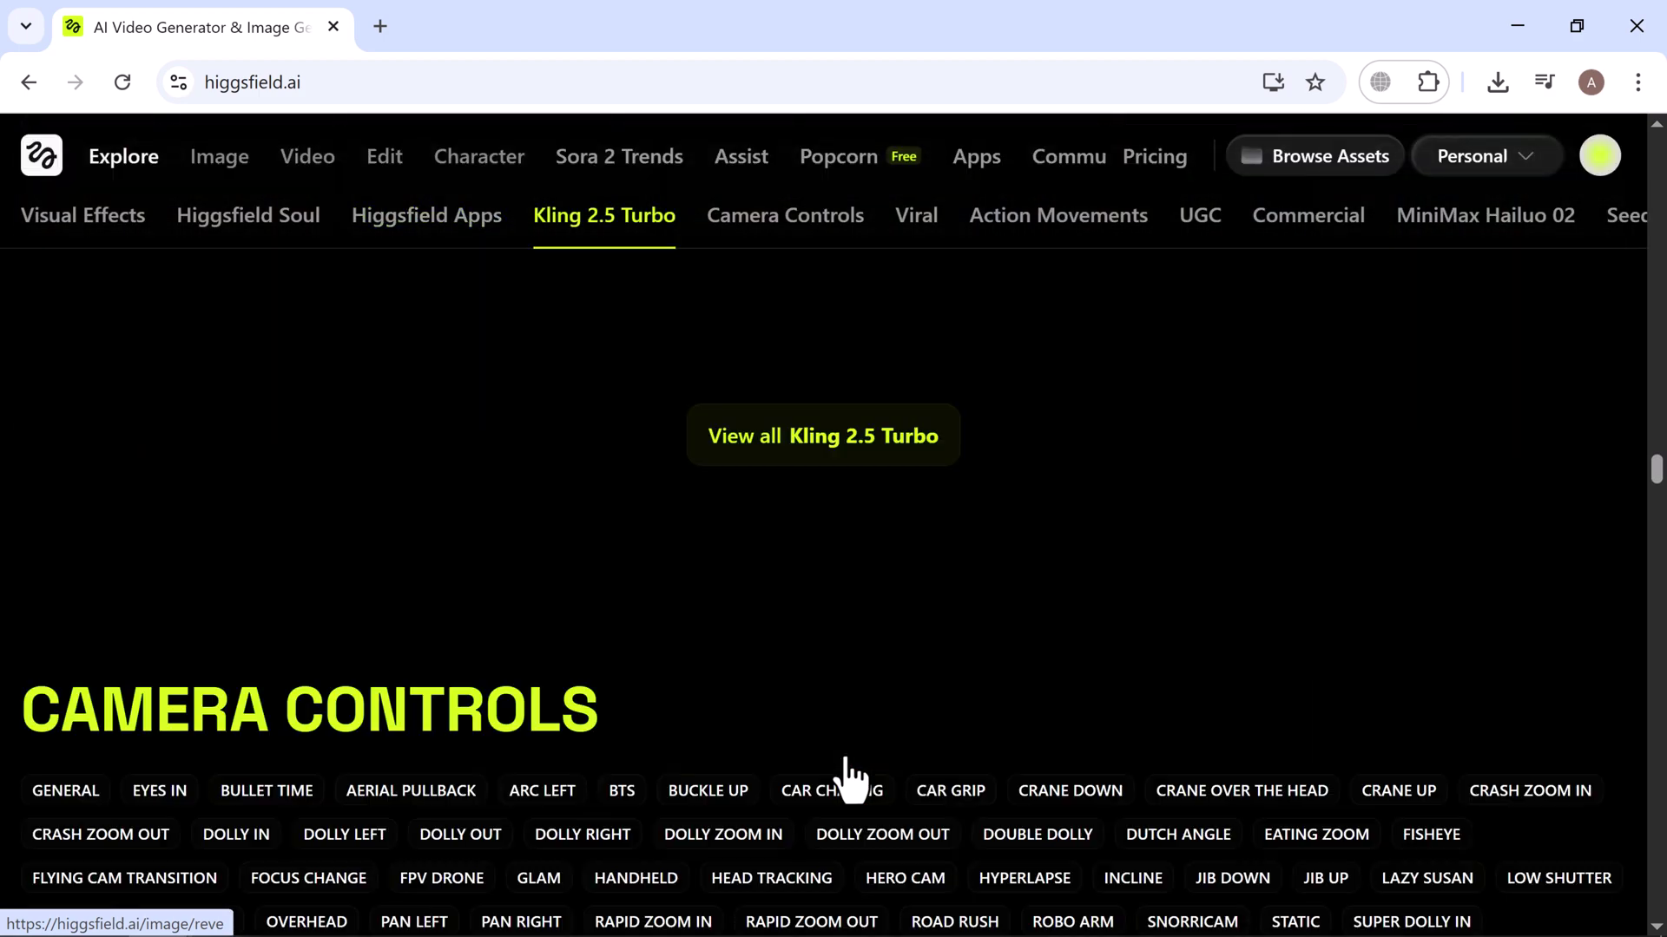
pyautogui.scroll(-3, 848, 778)
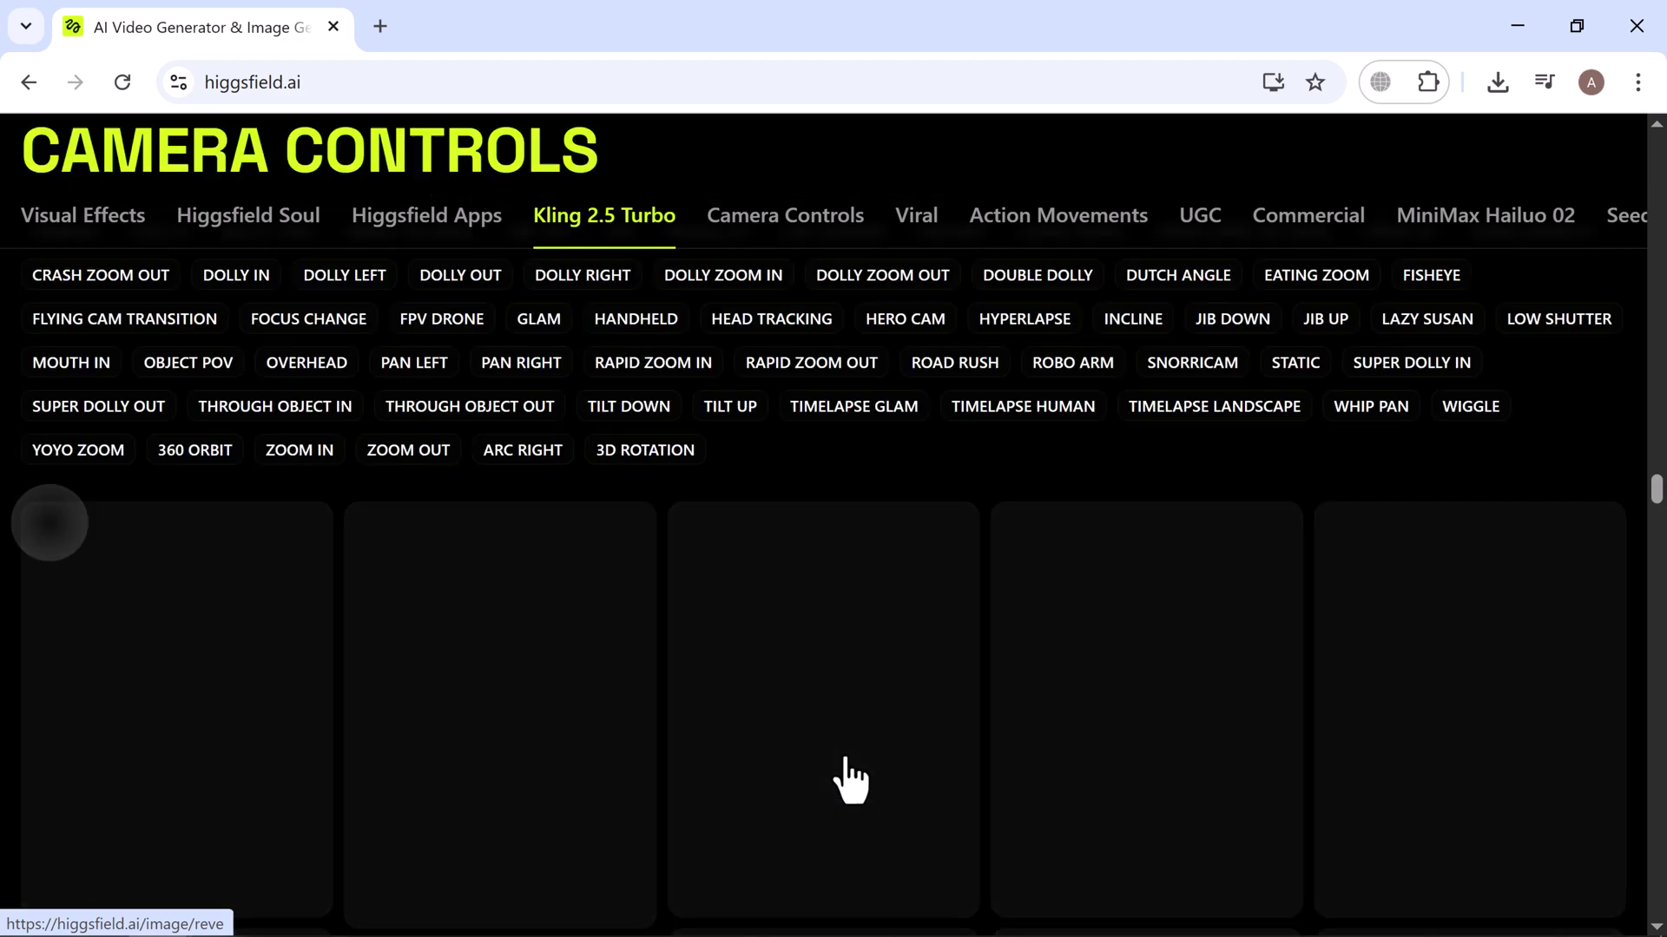
pyautogui.scroll(-5, 848, 778)
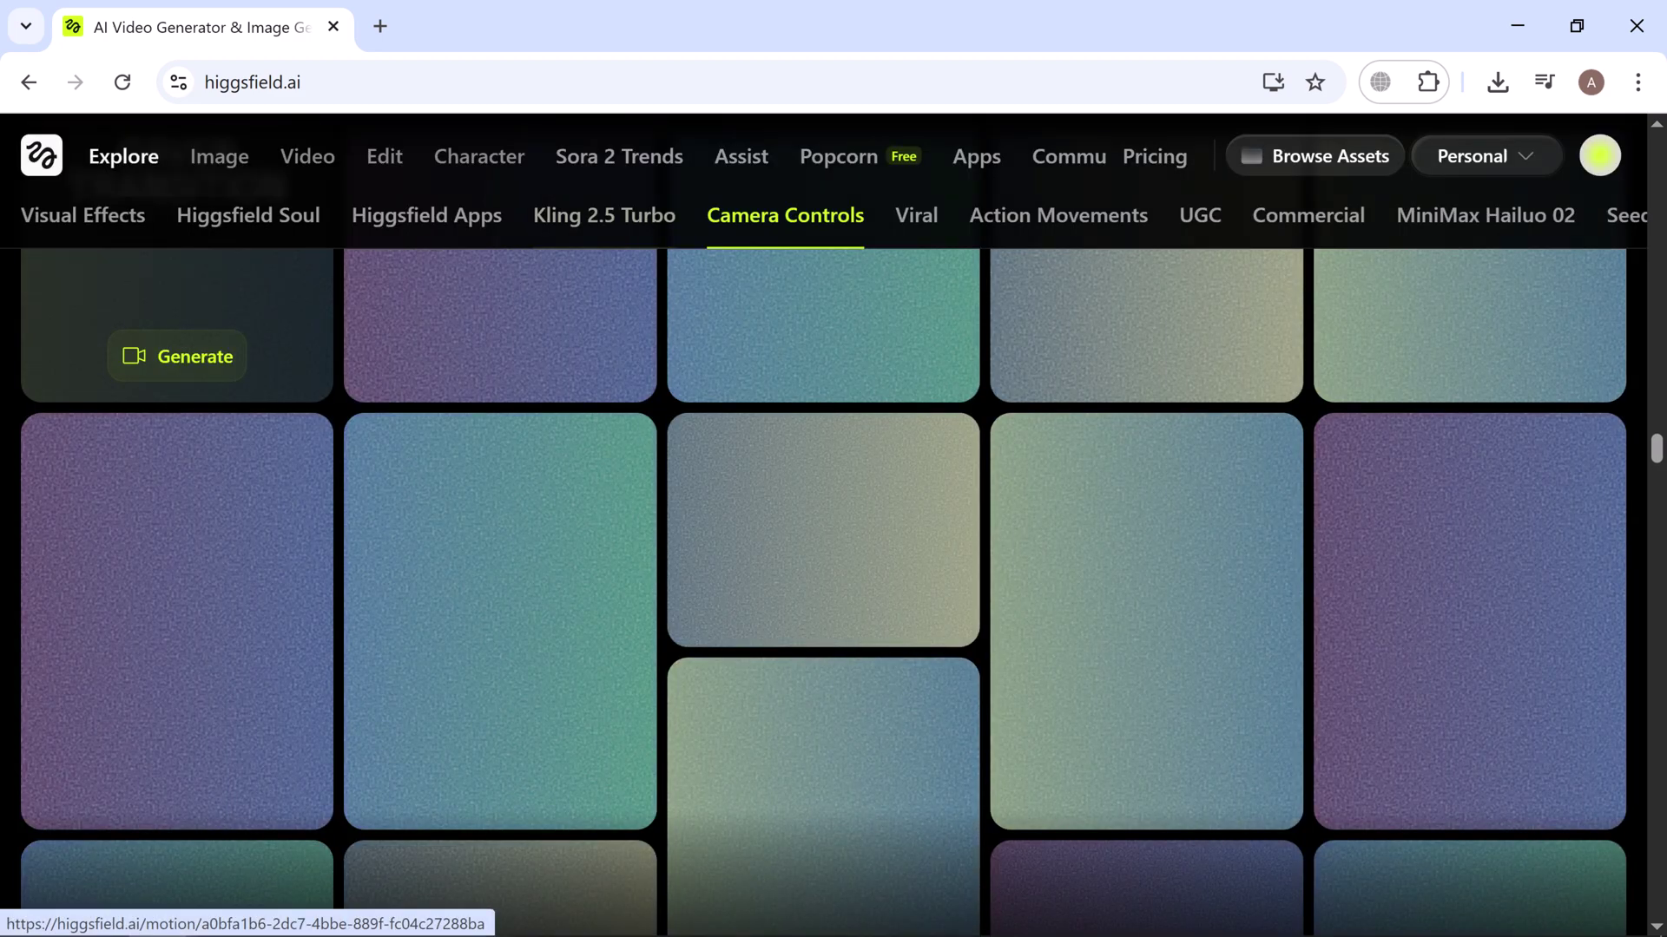
pyautogui.scroll(2, 848, 778)
pyautogui.scroll(-15, 623, 279)
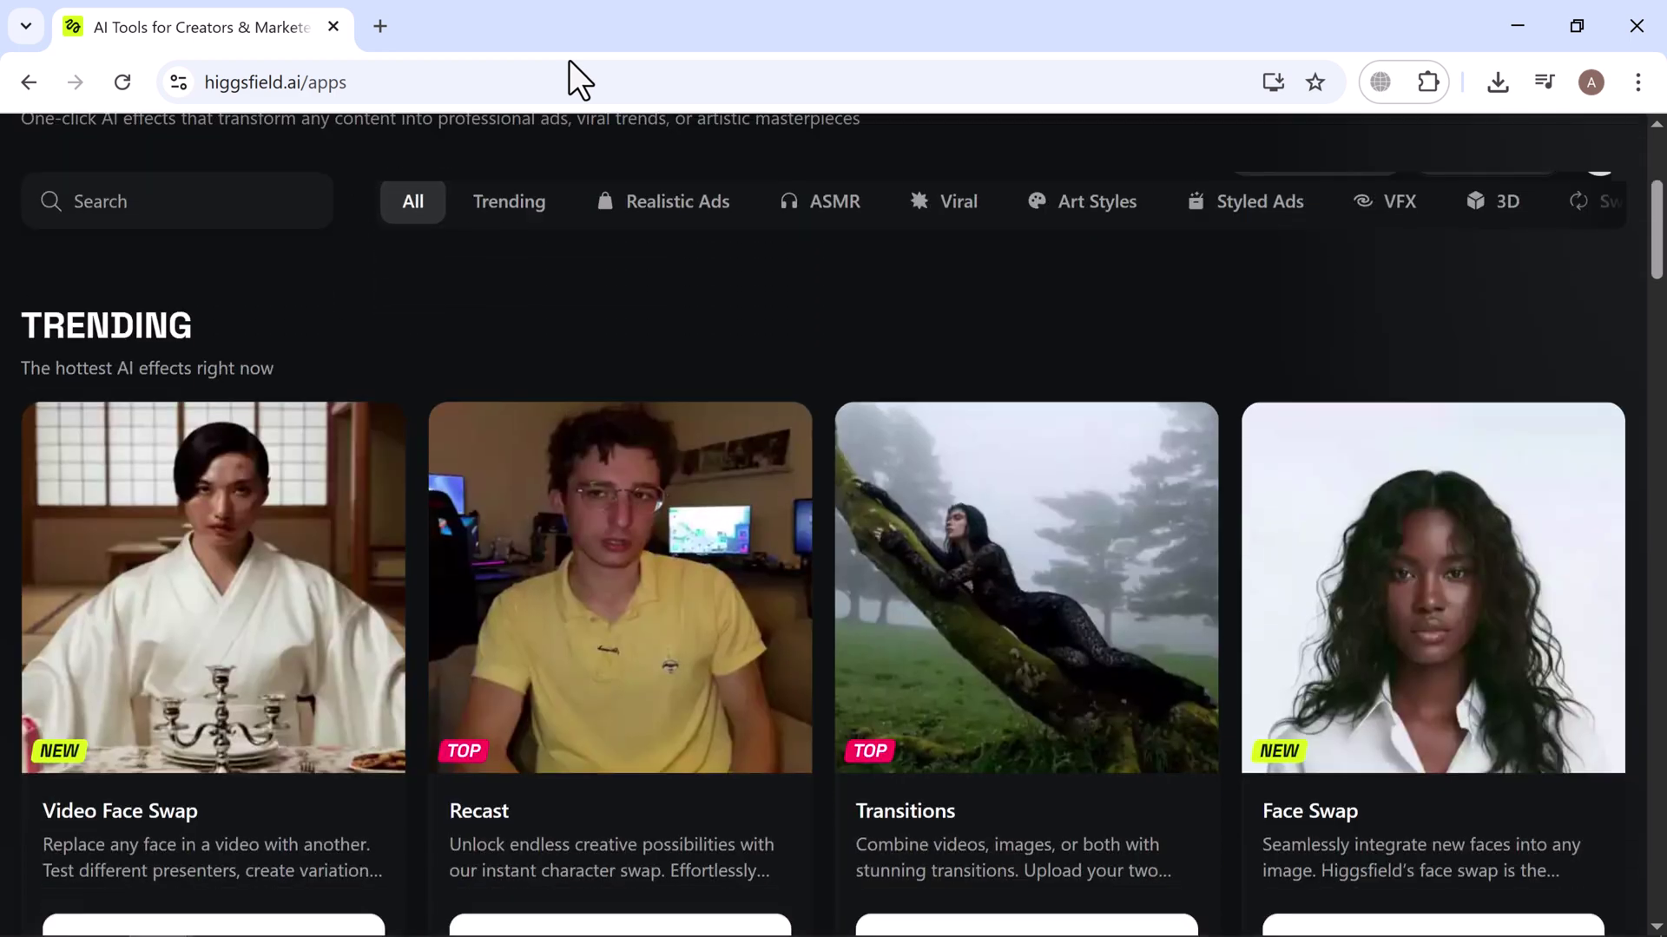
# - Scroll down the Recast page to see the uploaded source video and character image
pyautogui.scroll(-1, 70, 920)
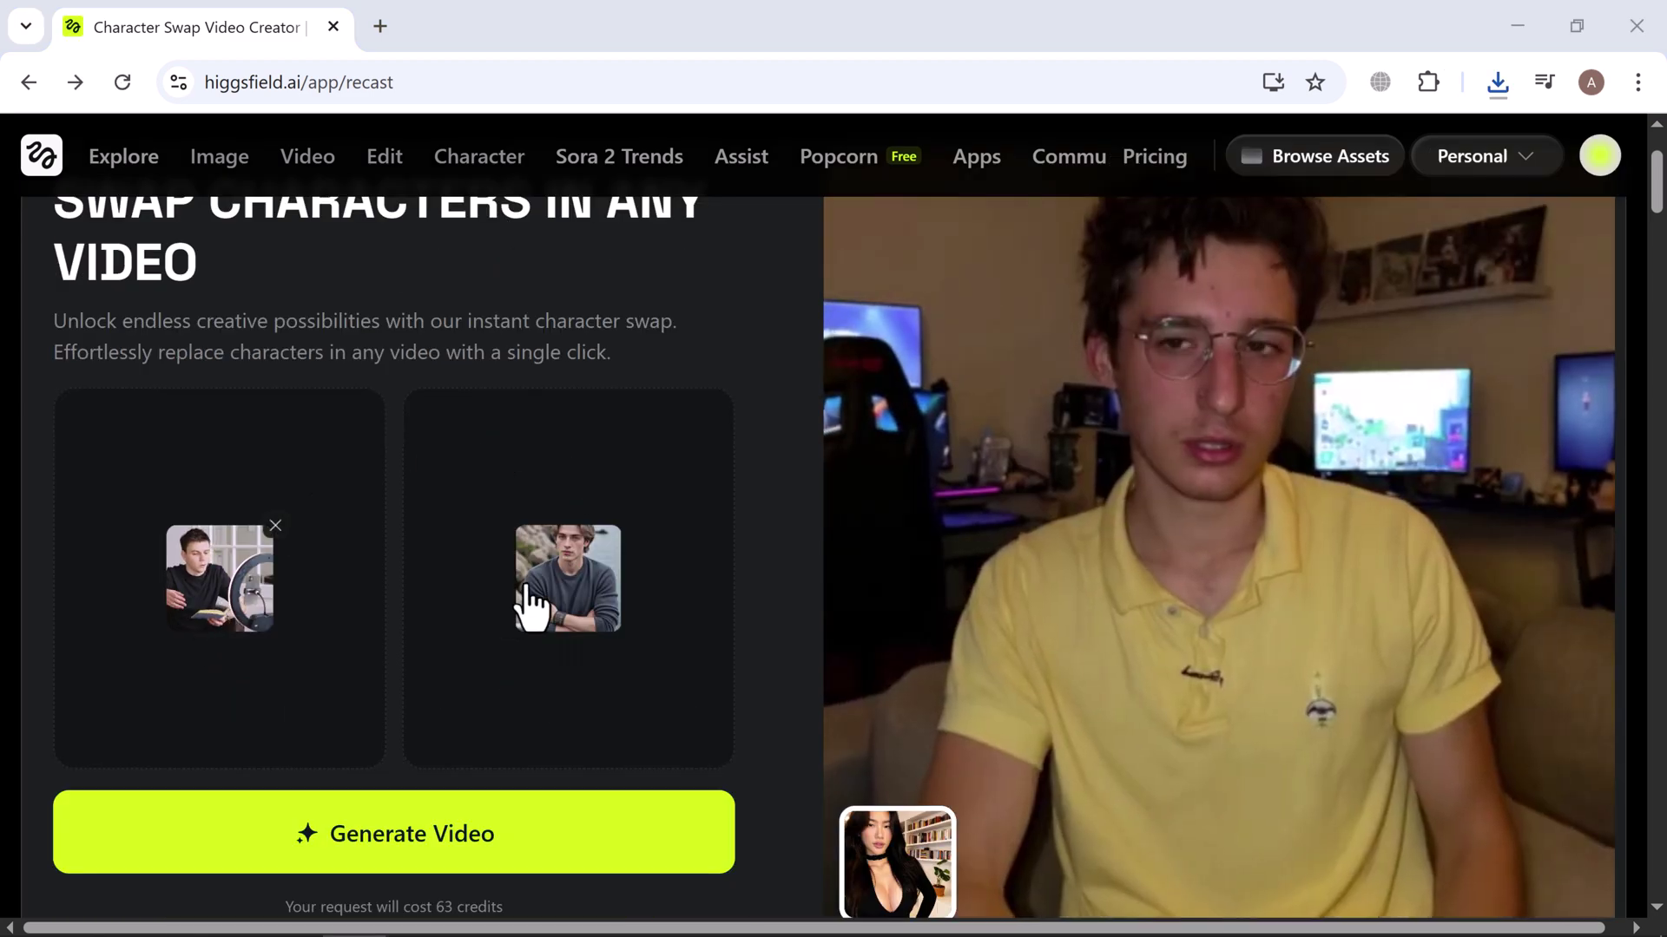
# - Preview the grey-sweater character photo full size, then generate the character swap video
pyautogui.click(564, 607)
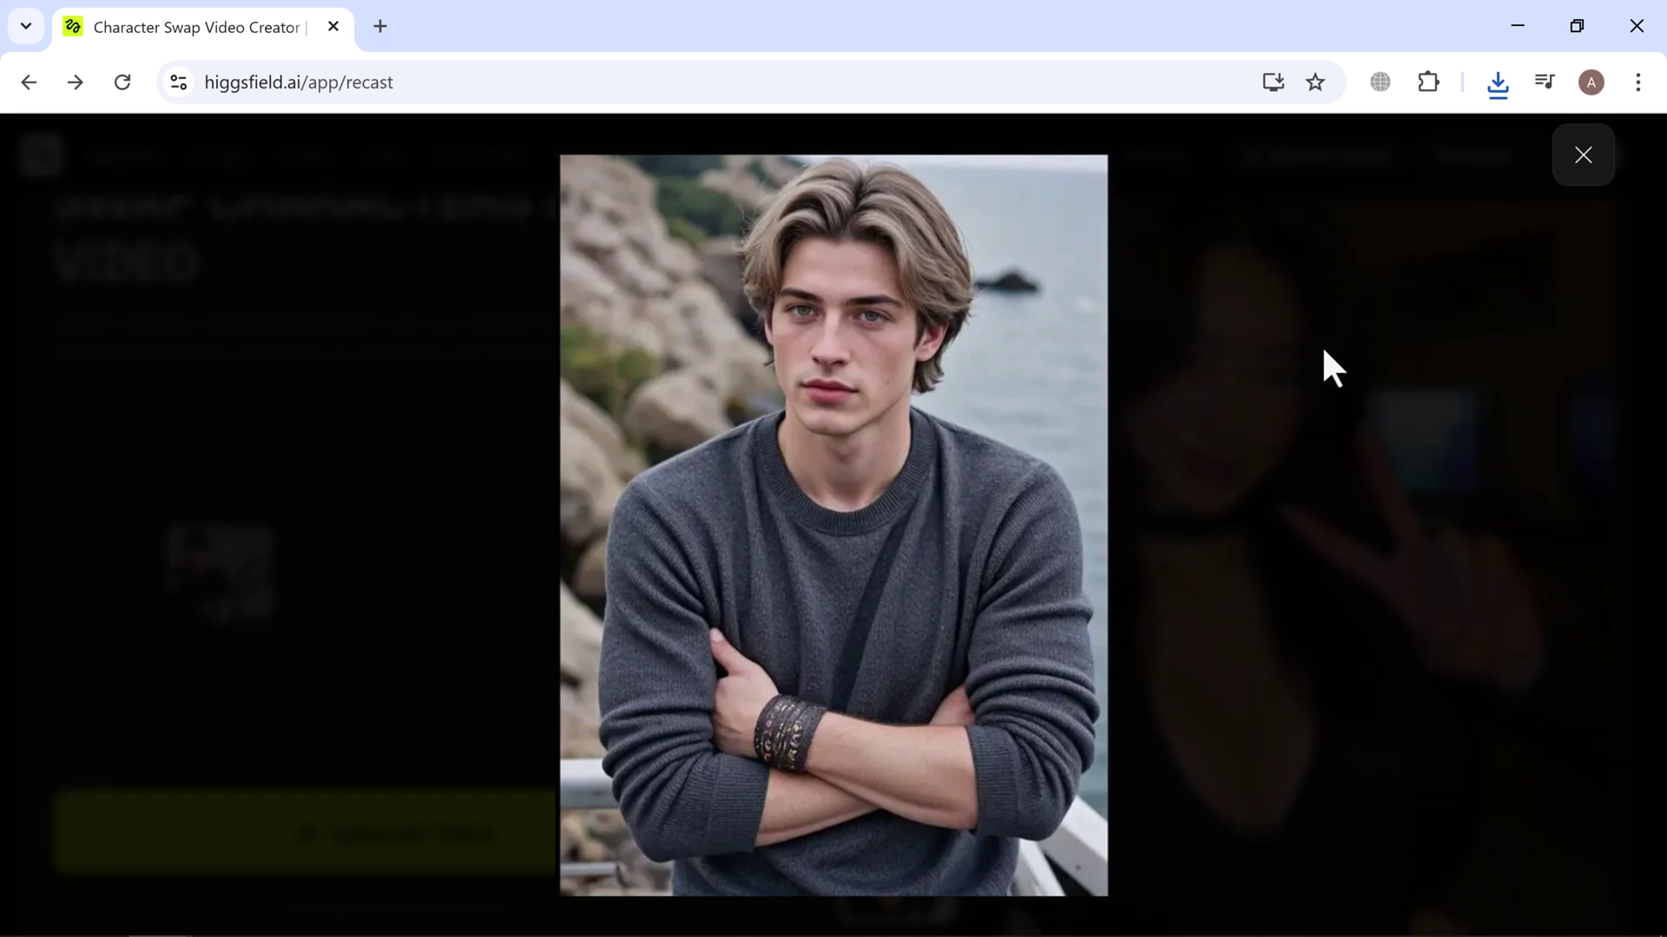
pyautogui.click(1581, 156)
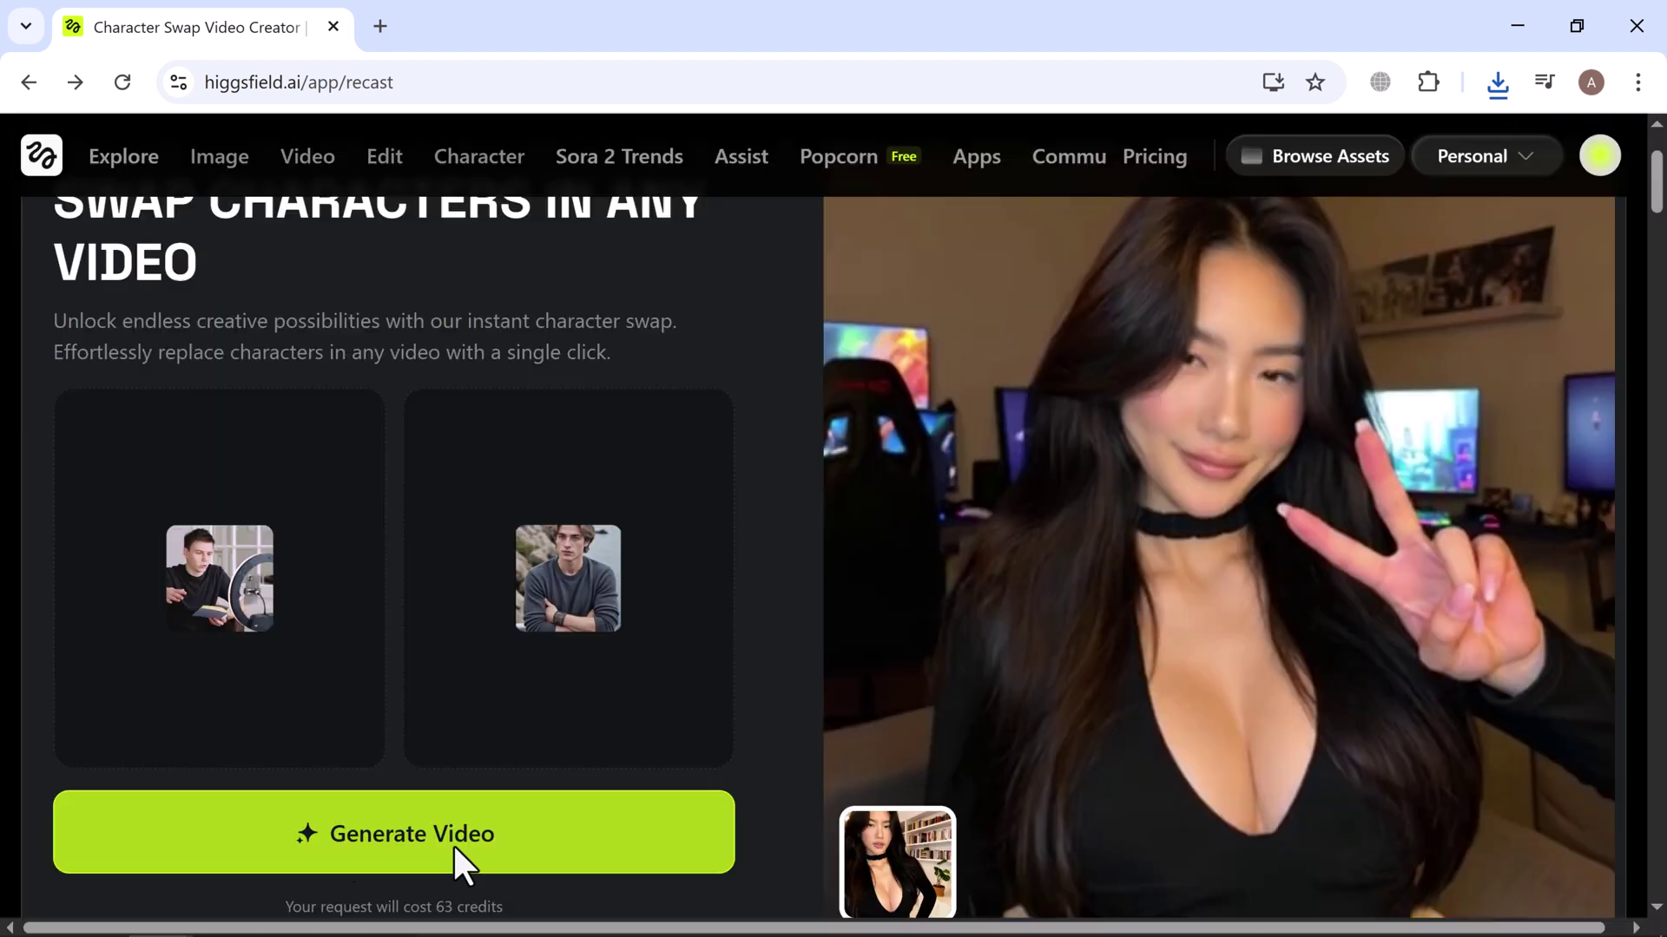
pyautogui.click(357, 842)
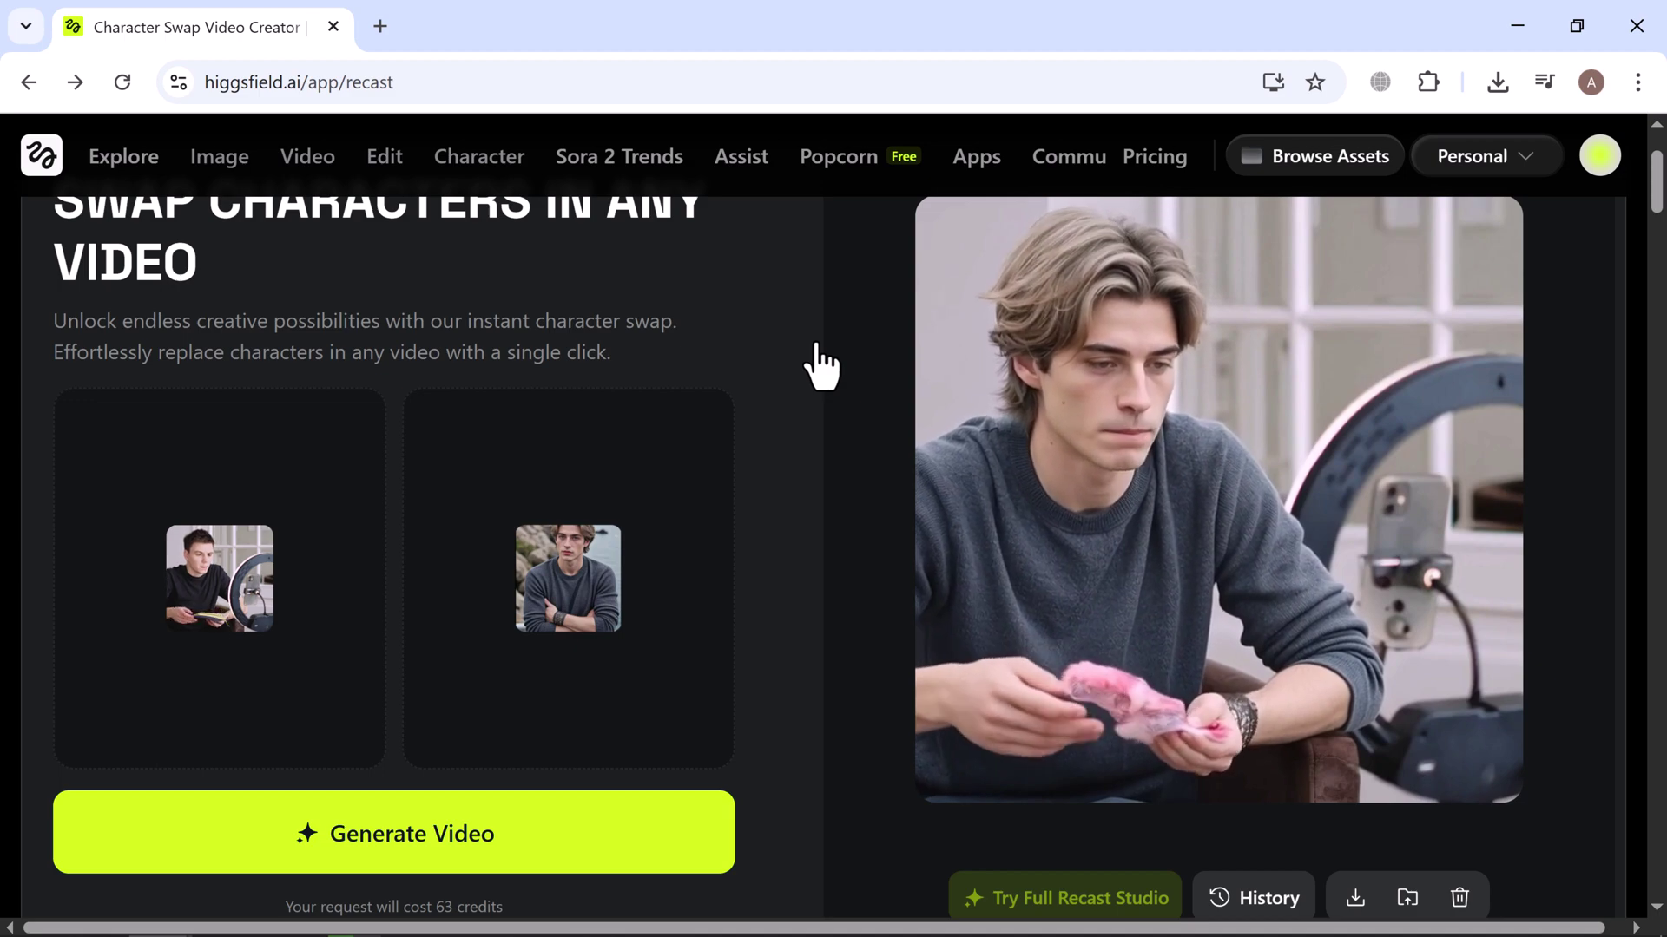
# - Open the full Recast Studio and pick Comicaro from the Select Character carousel
pyautogui.click(816, 365)
pyautogui.scroll(-1, 795, 372)
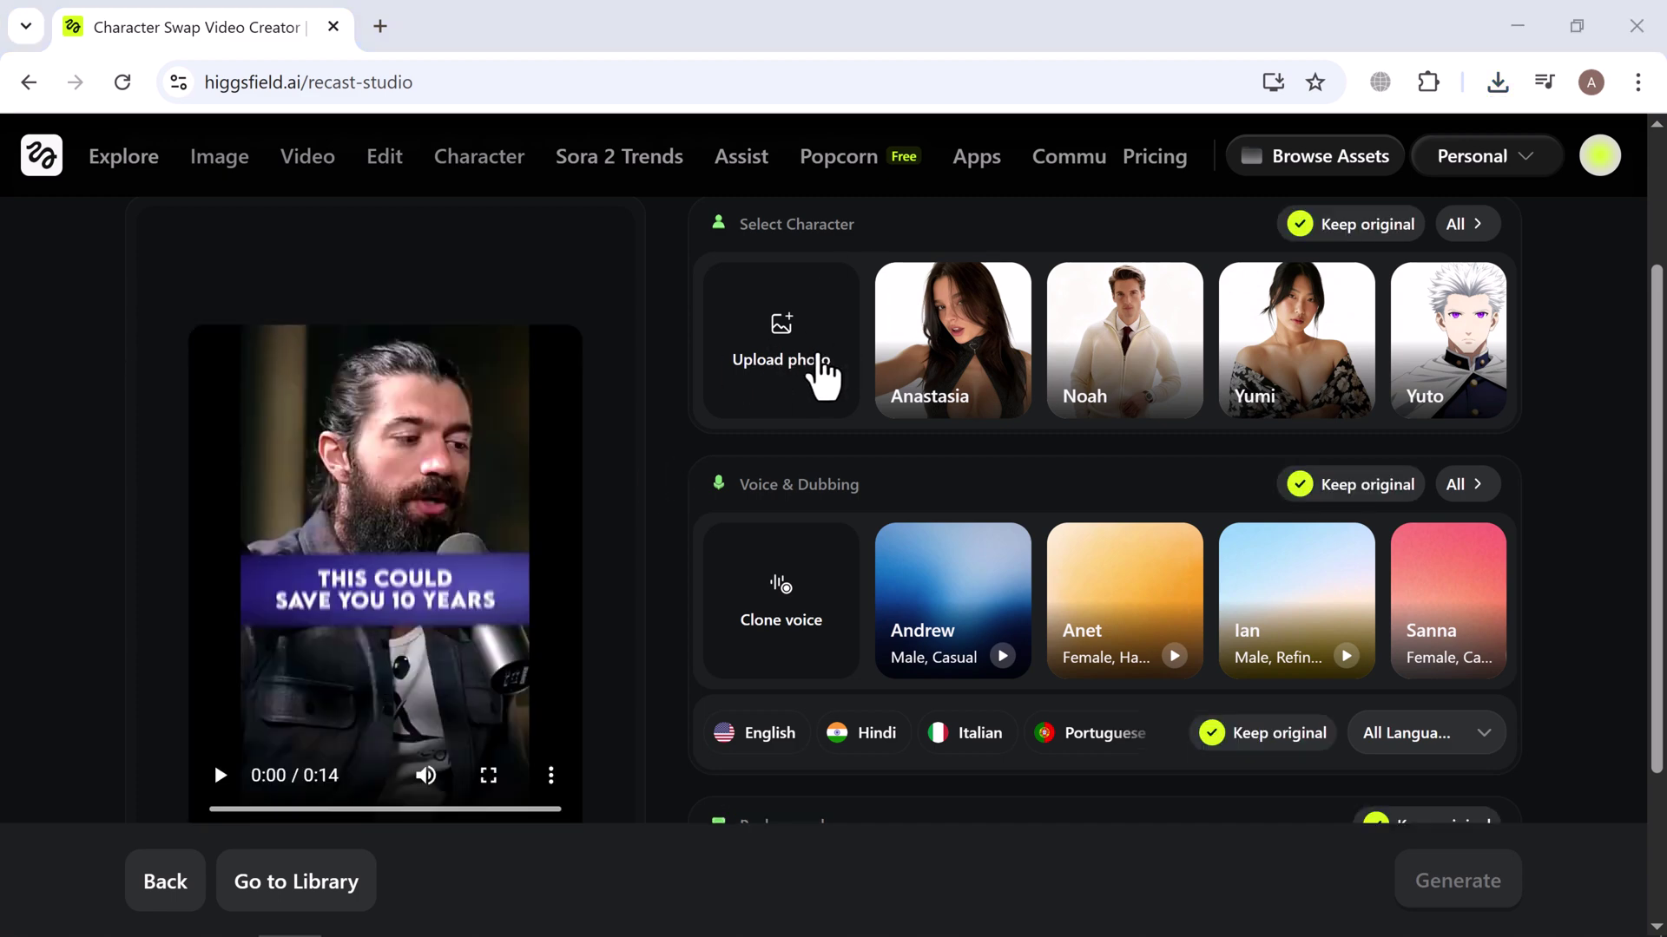
pyautogui.hscroll(5, 1408, 306)
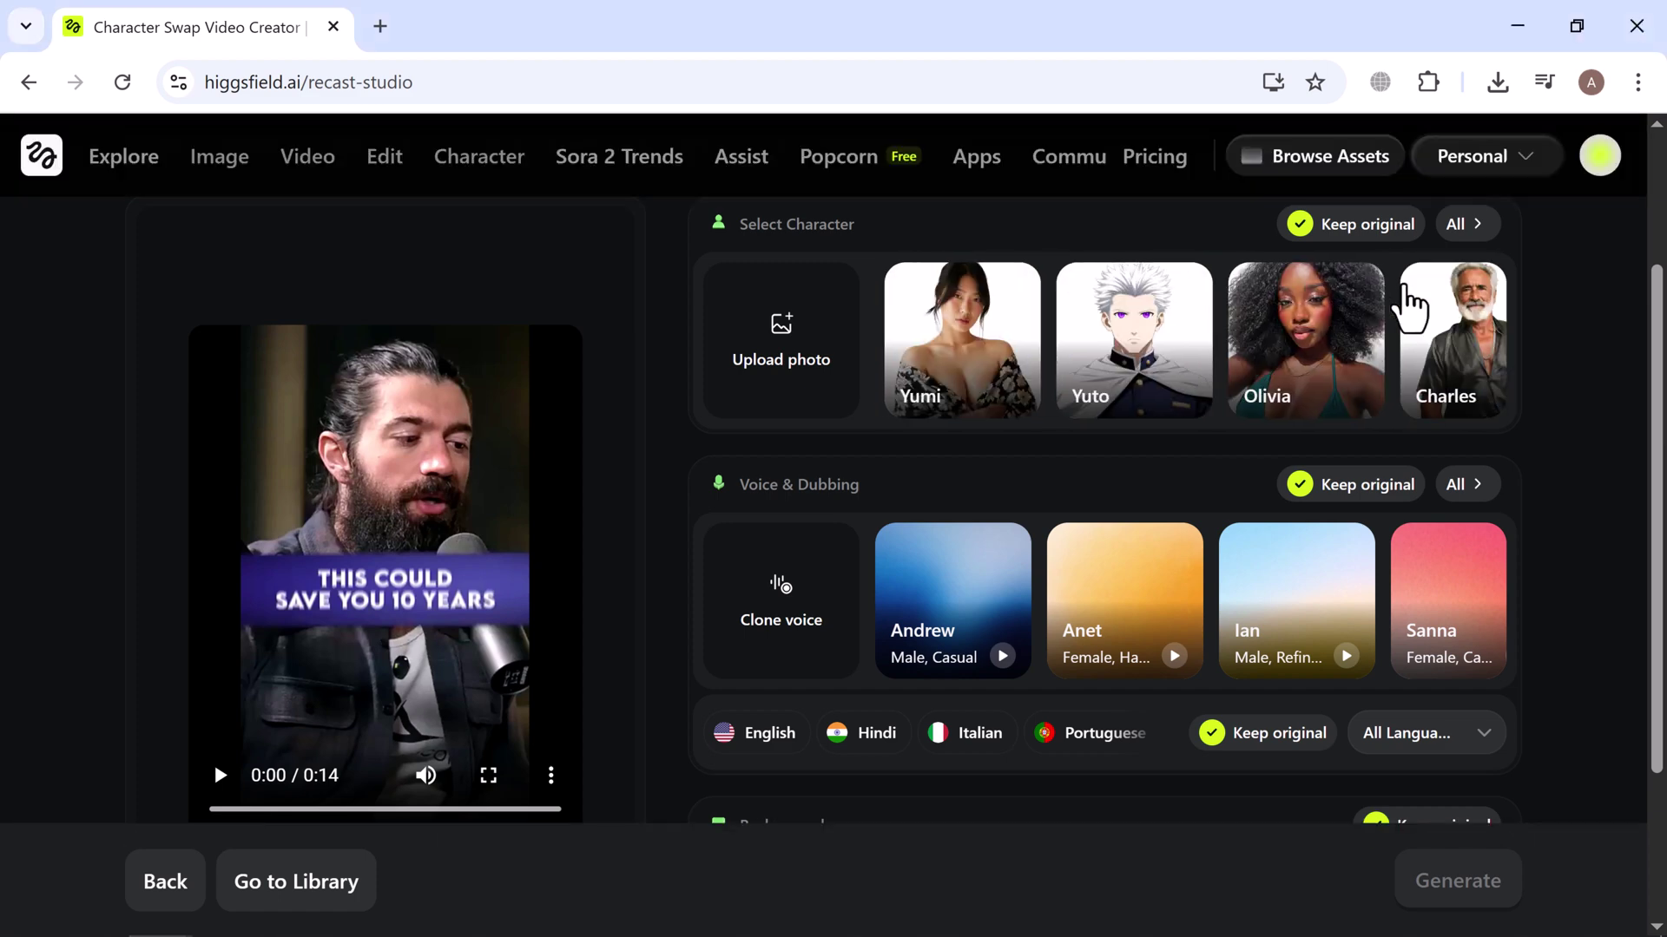
pyautogui.hscroll(8, 1408, 305)
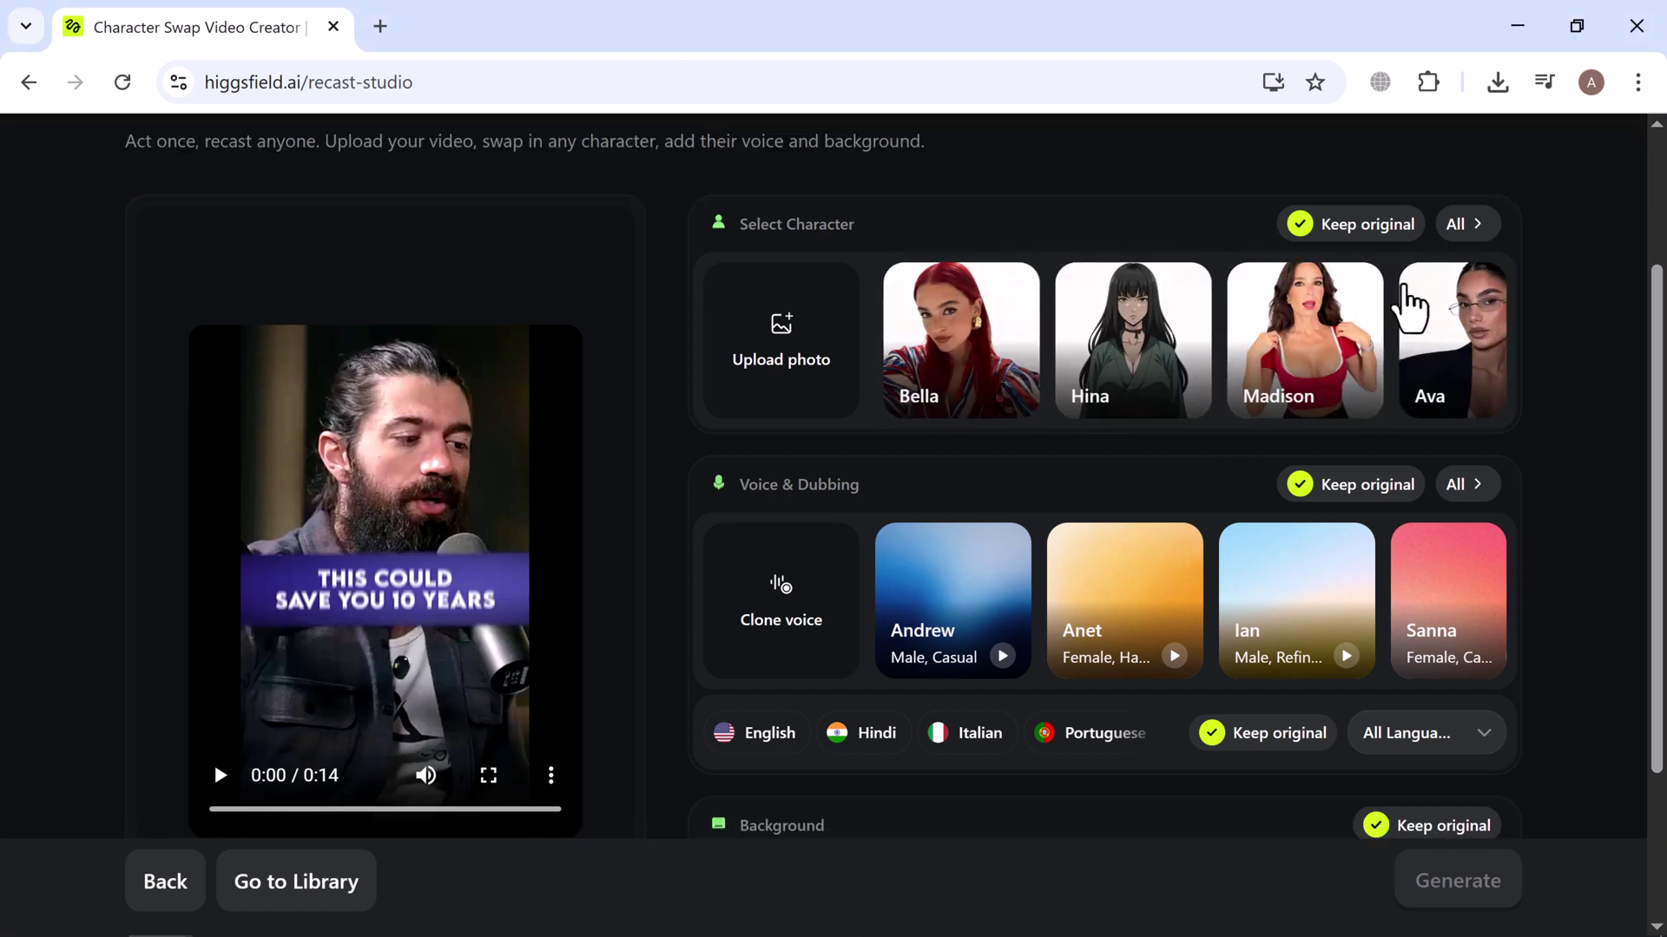
pyautogui.hscroll(-6, 1408, 306)
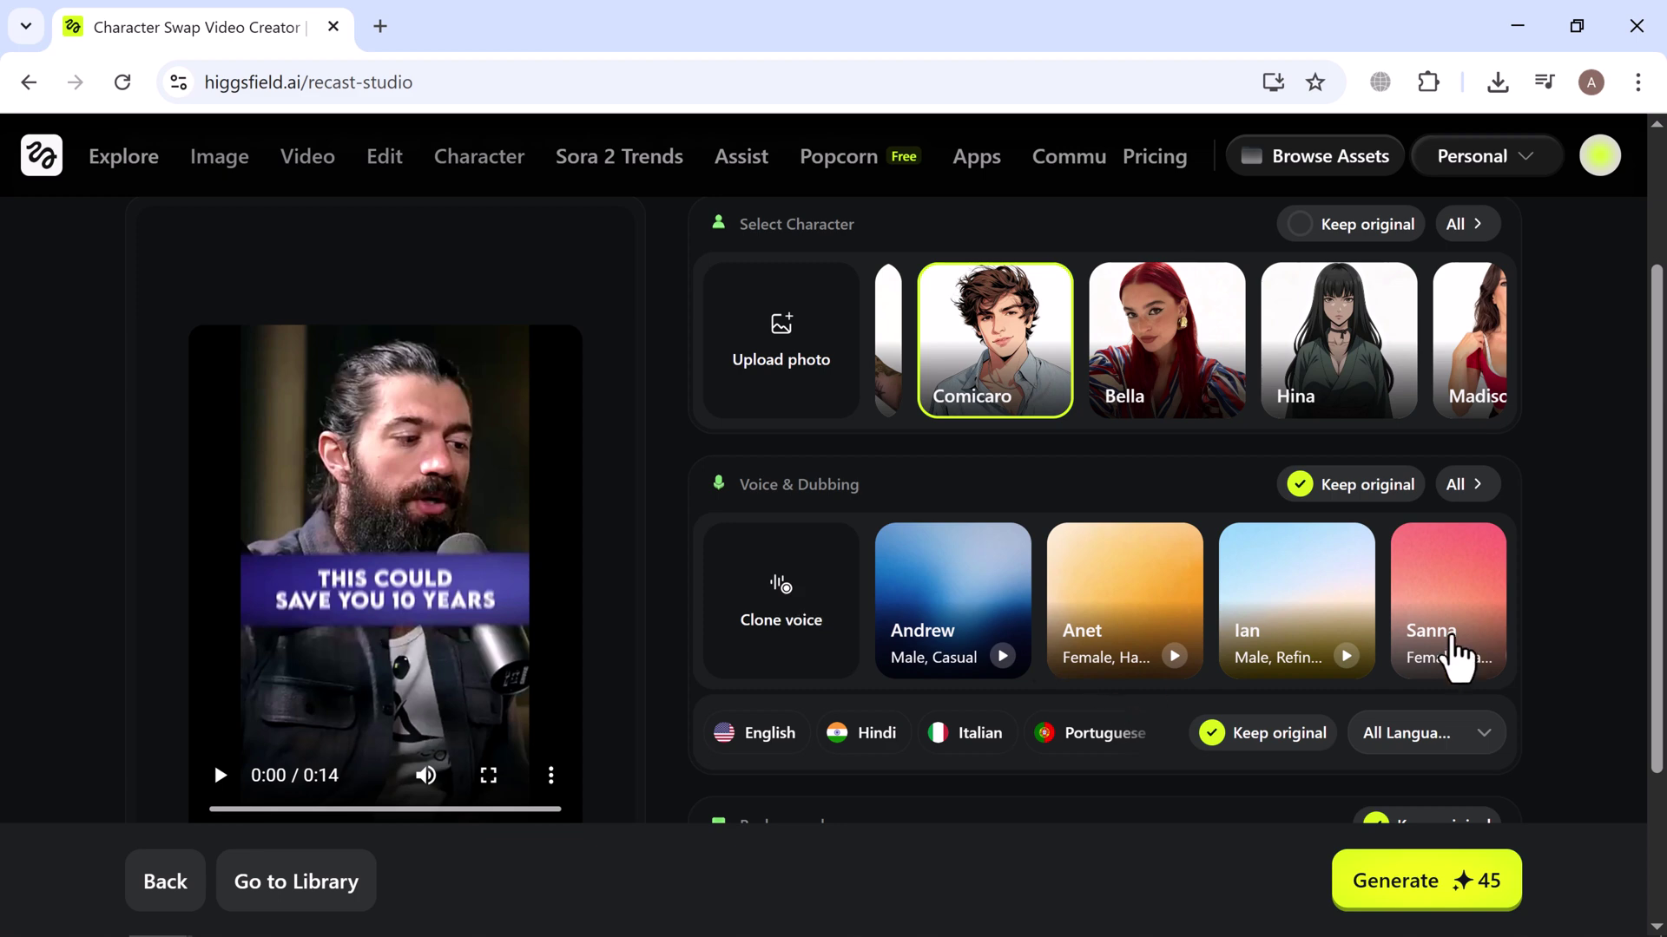
pyautogui.hscroll(6, 1480, 661)
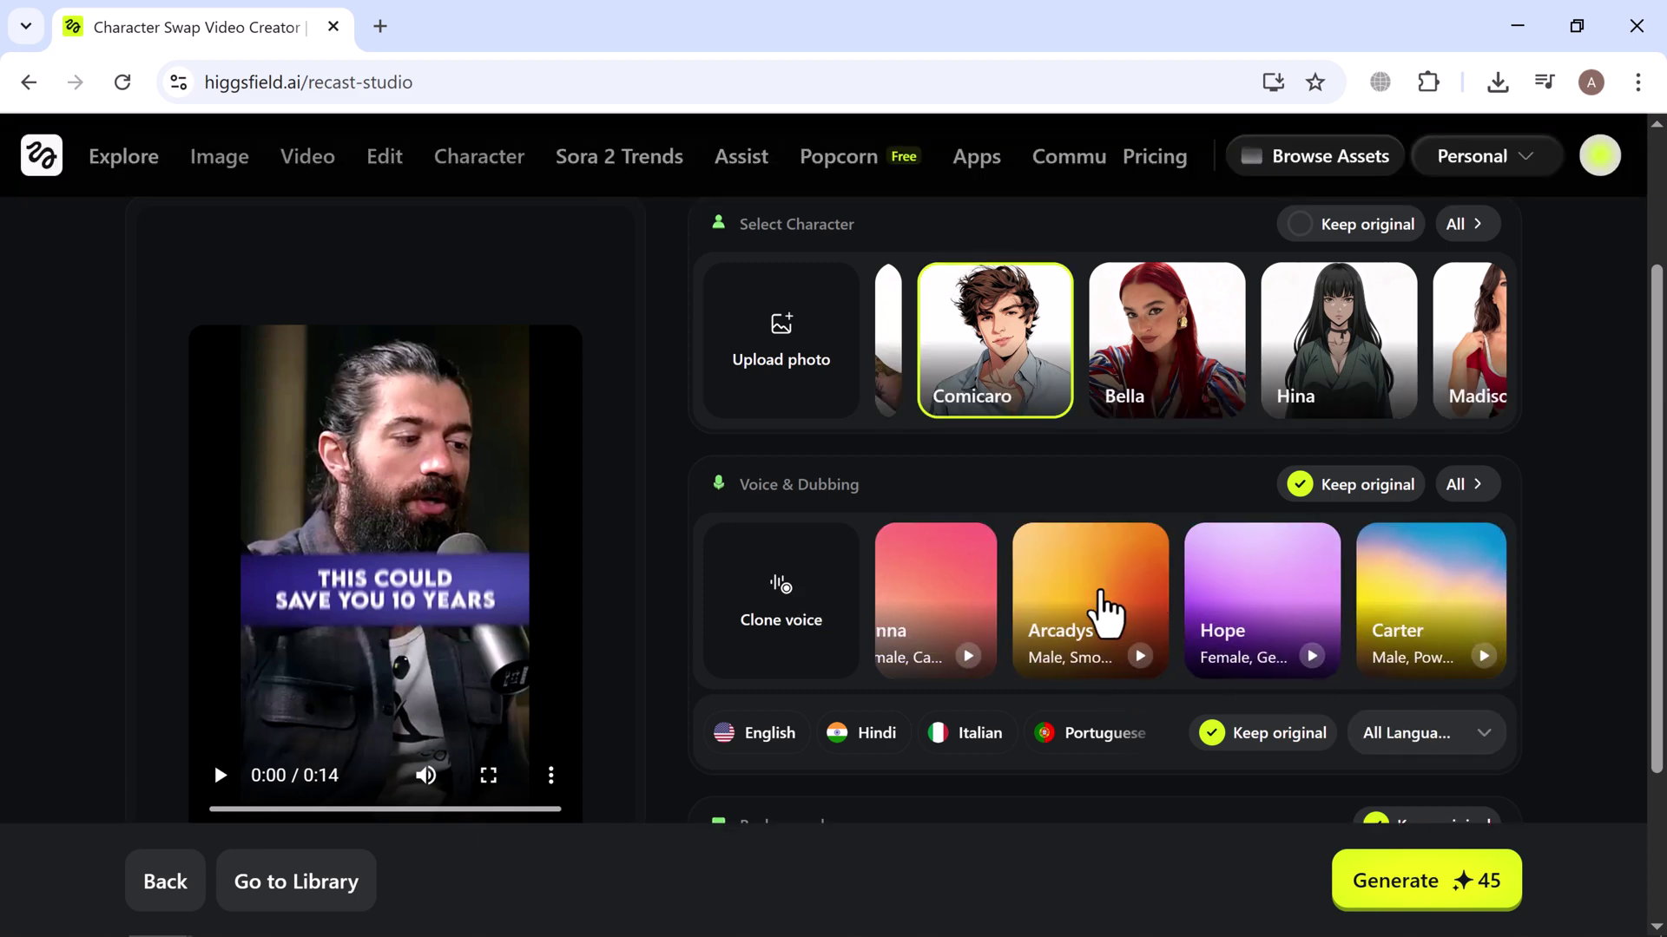
# - Choose the Arcadys English voice and Green Screen background, then generate the 81-credit recast
pyautogui.click(1107, 612)
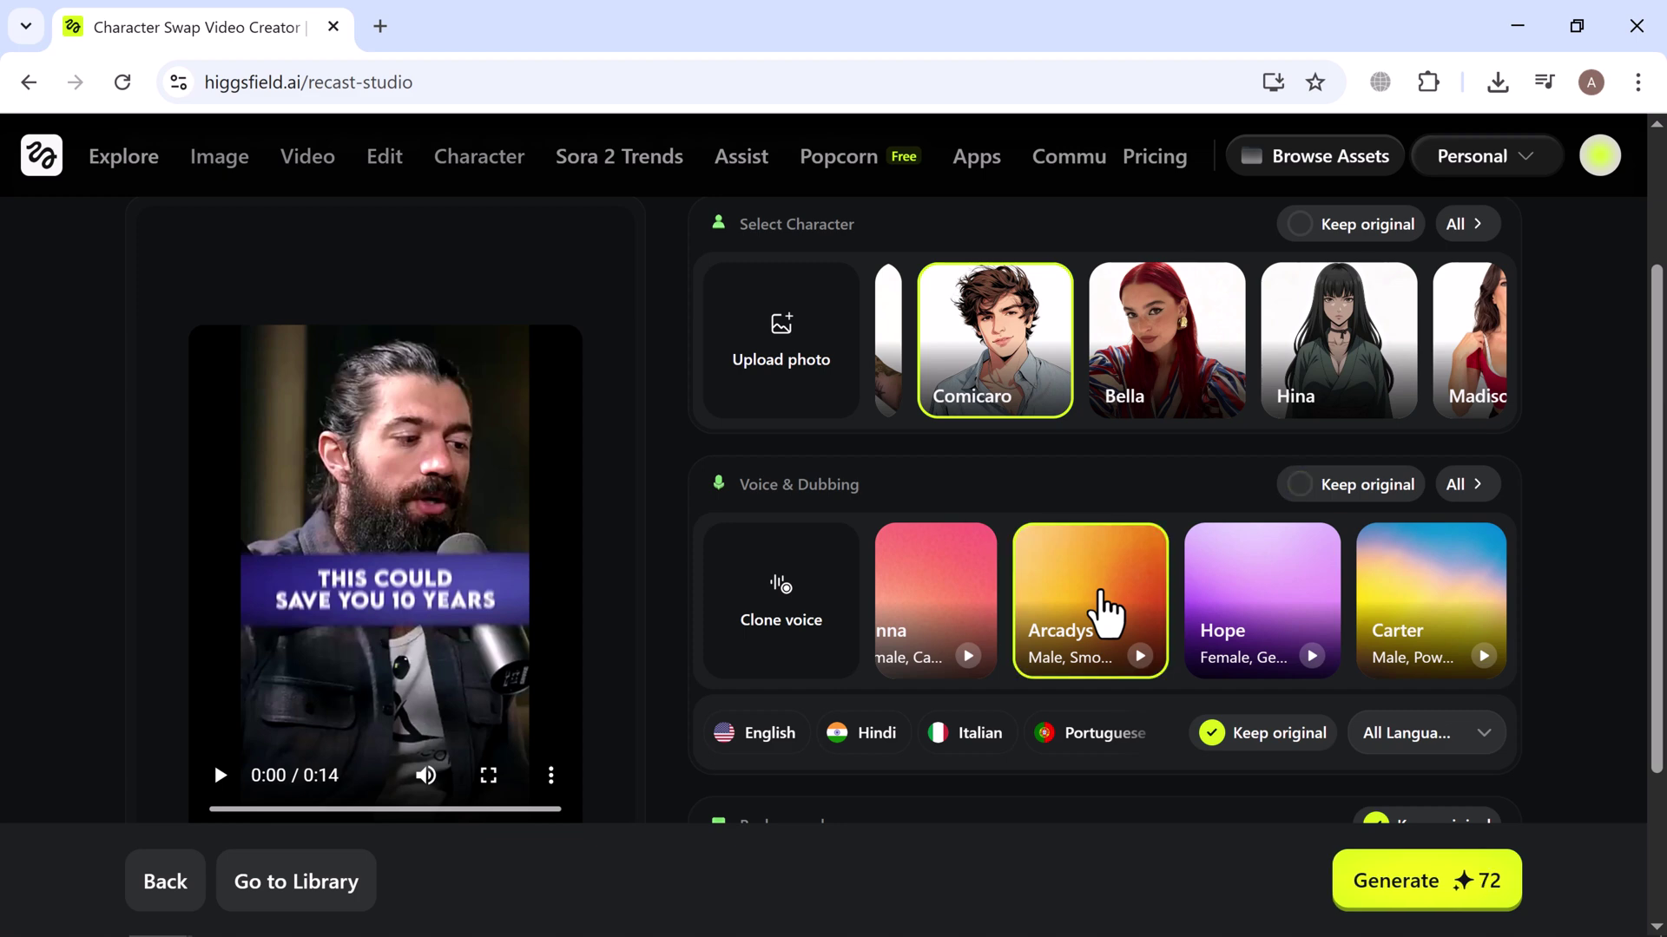
pyautogui.scroll(-1, 1103, 599)
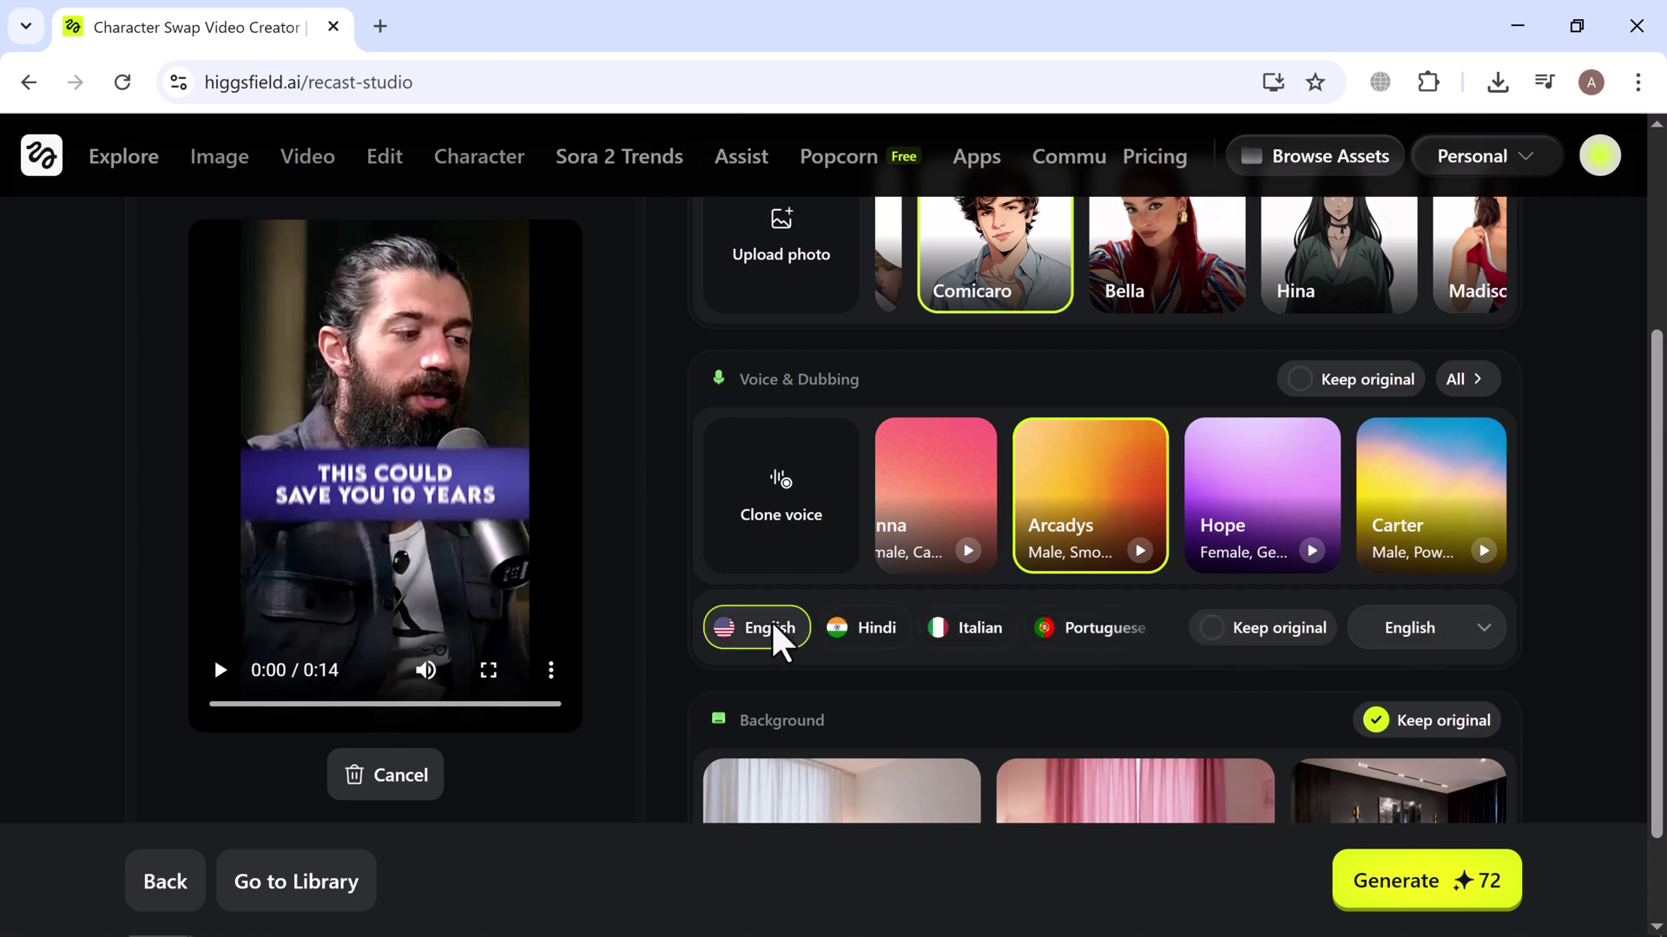
pyautogui.scroll(-1, 775, 640)
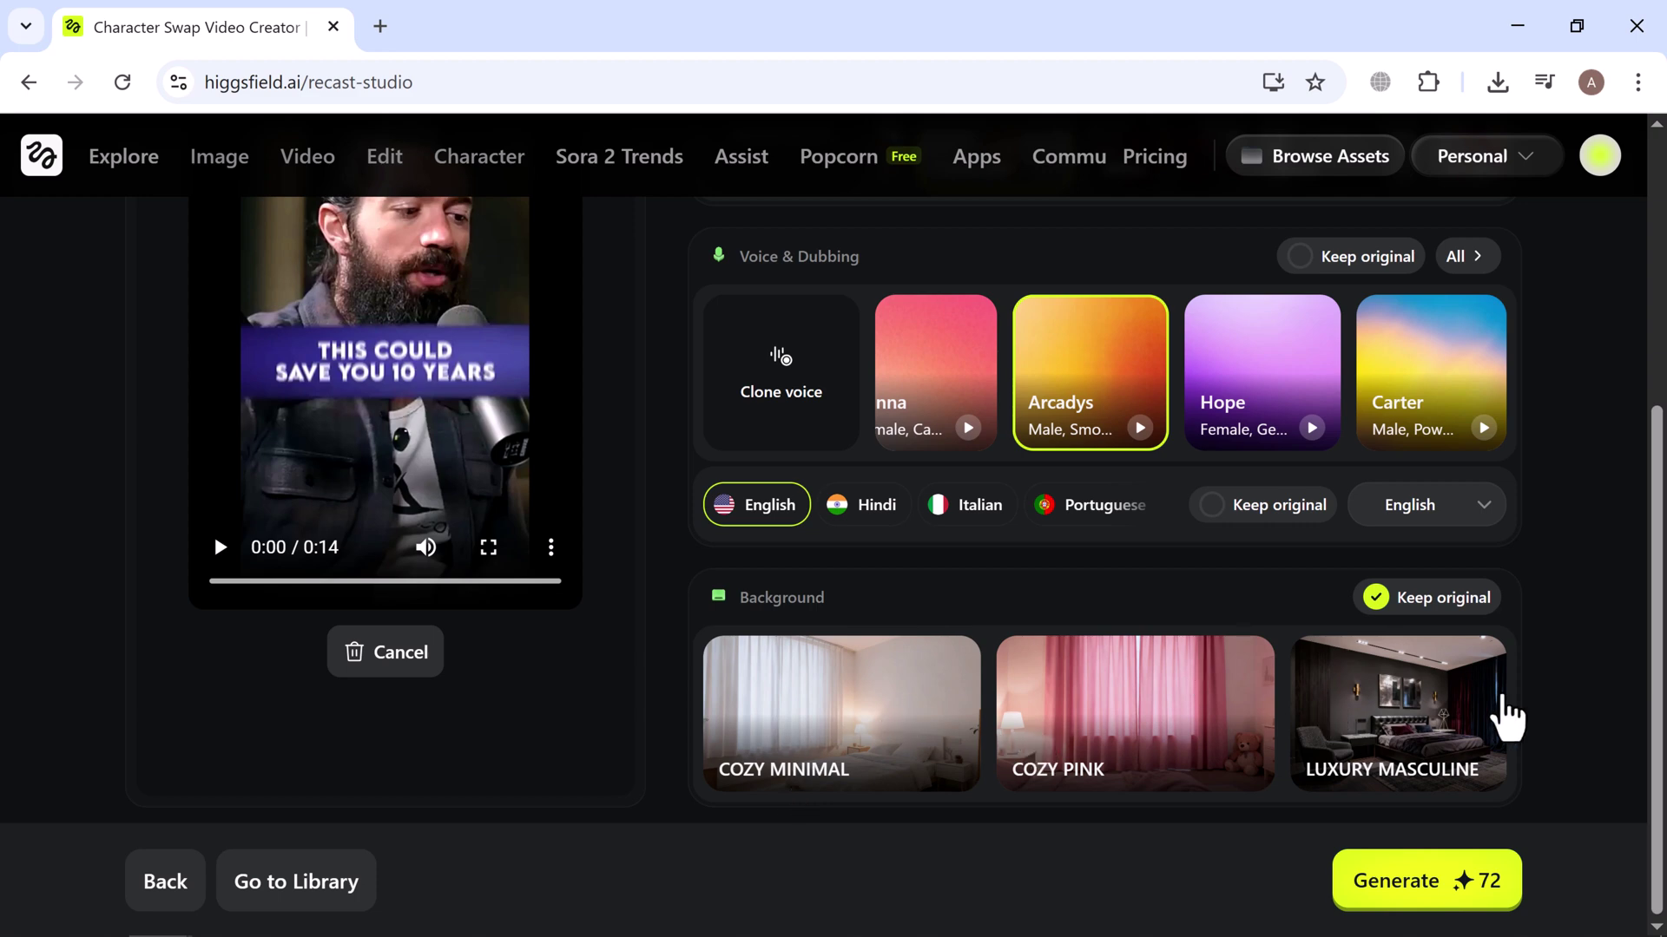
pyautogui.hscroll(4, 1508, 716)
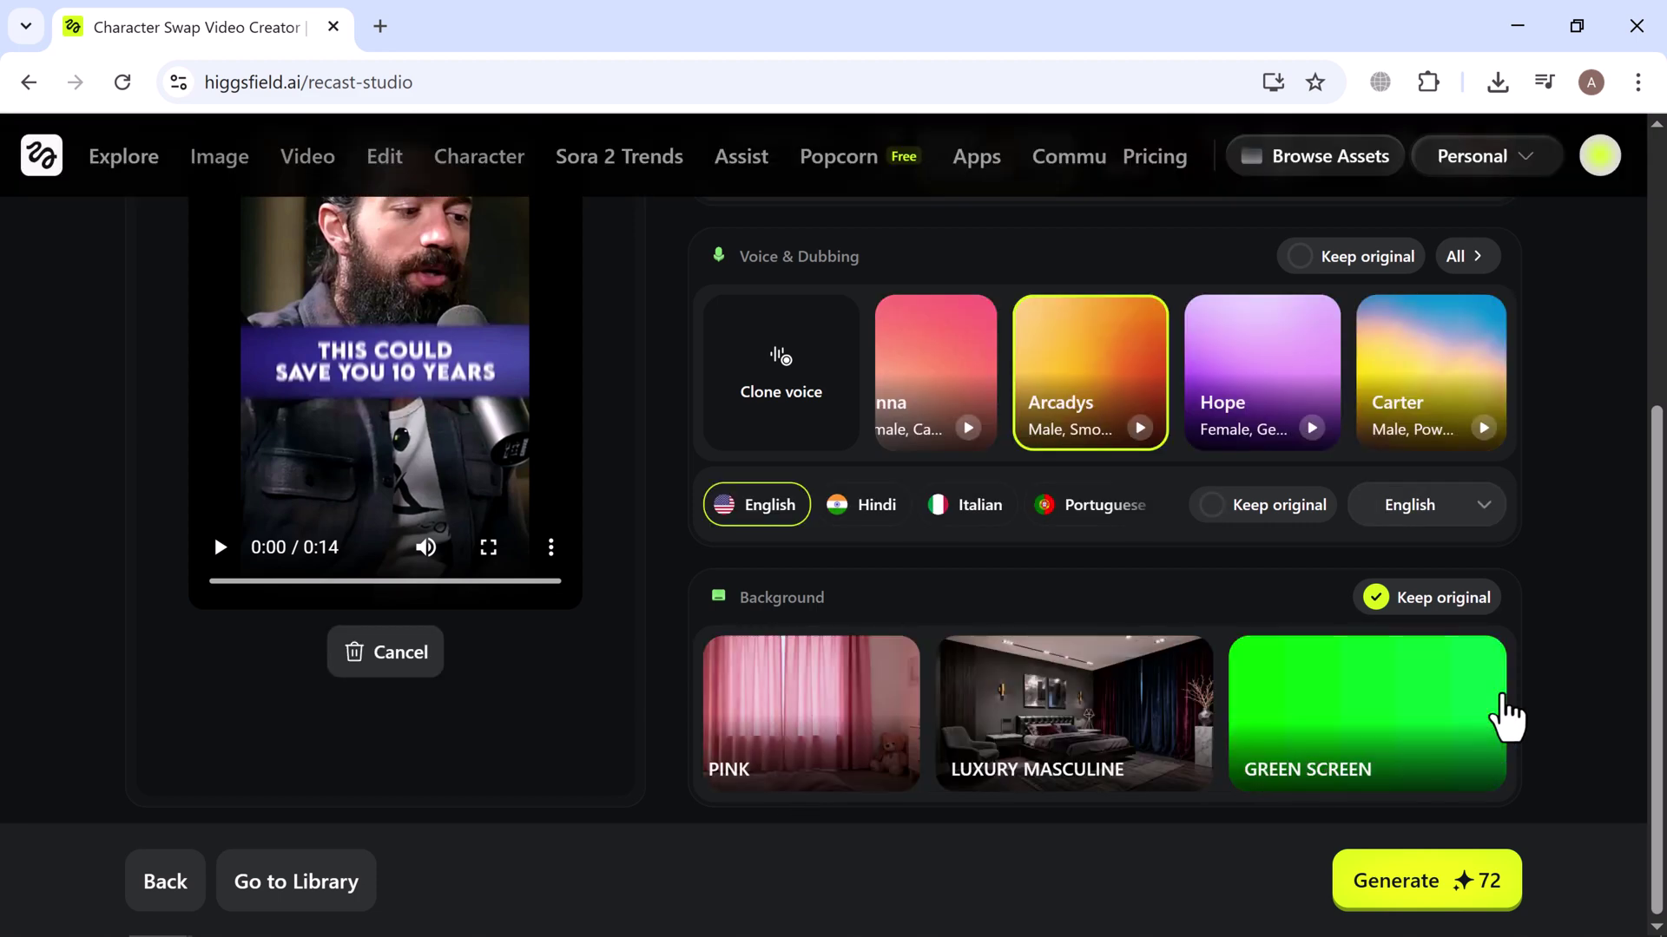
pyautogui.click(1338, 746)
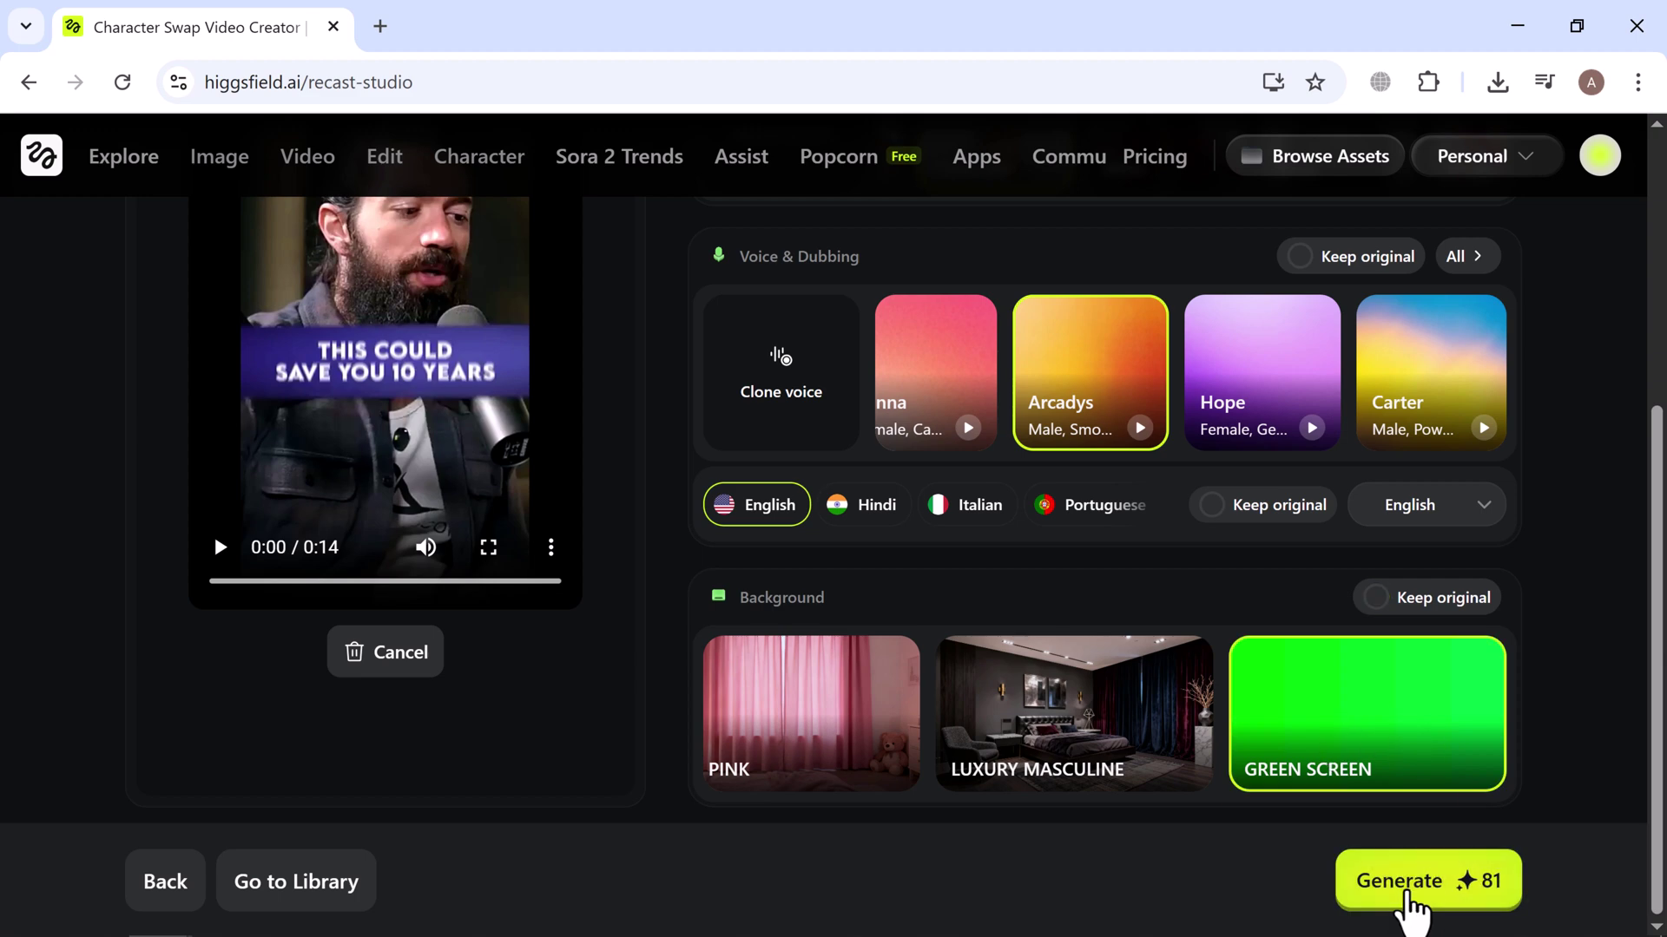
pyautogui.click(1406, 895)
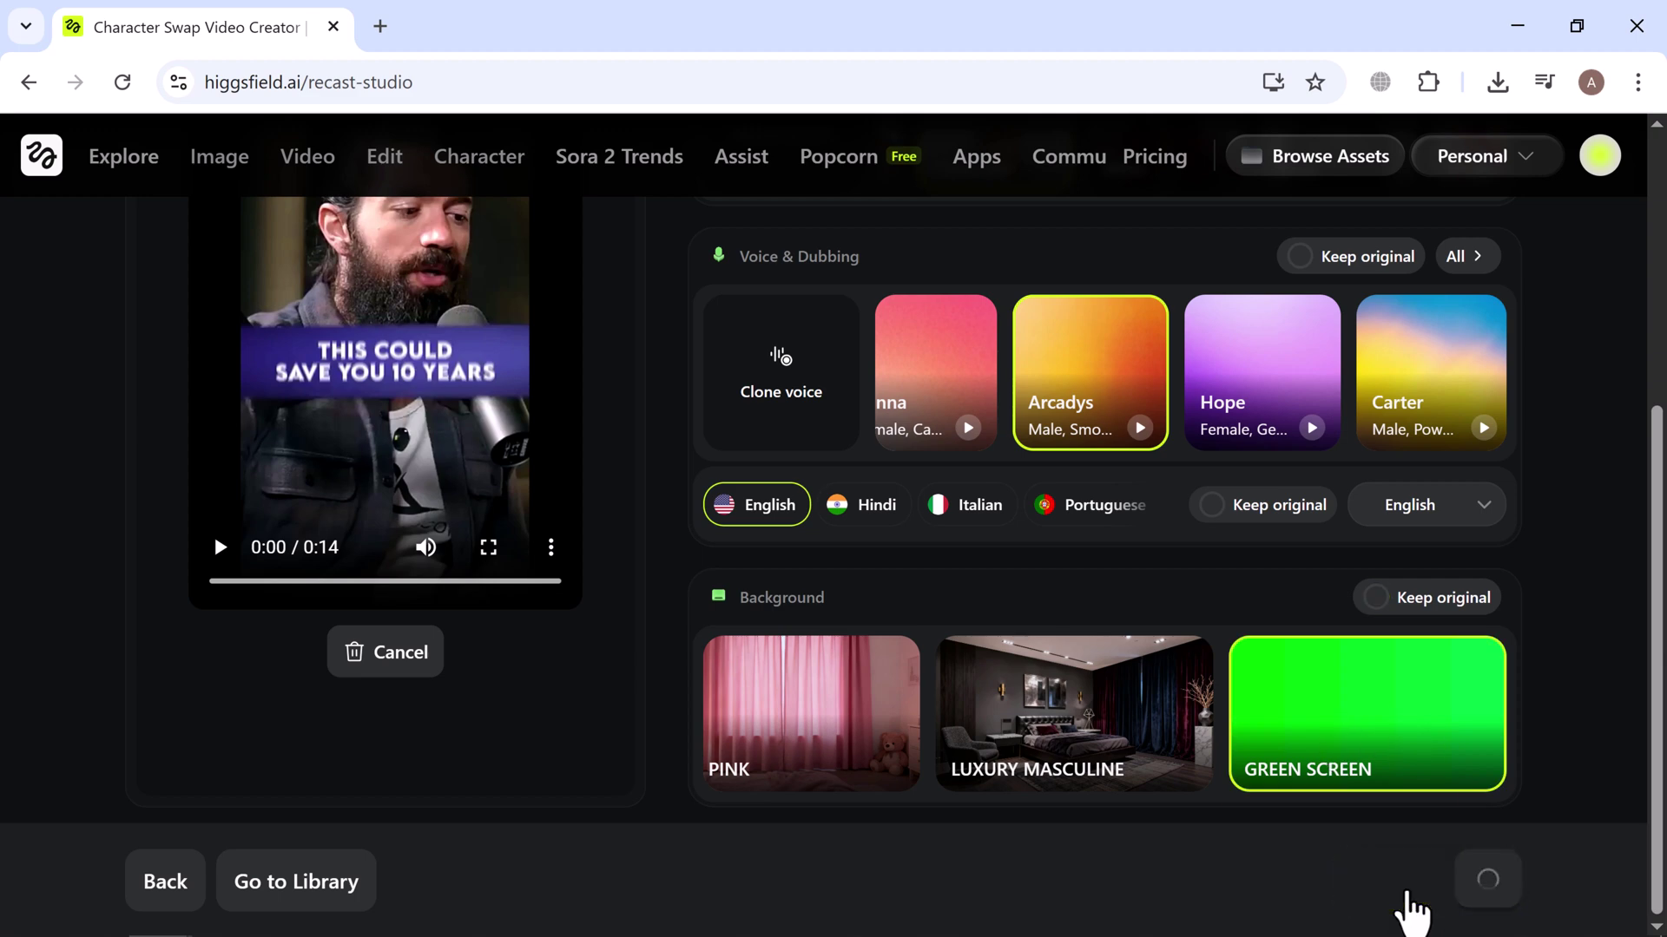
# - Scroll over the finished Comicaro green-screen preview and back up the Recast Studio settings
pyautogui.scroll(2, 1404, 907)
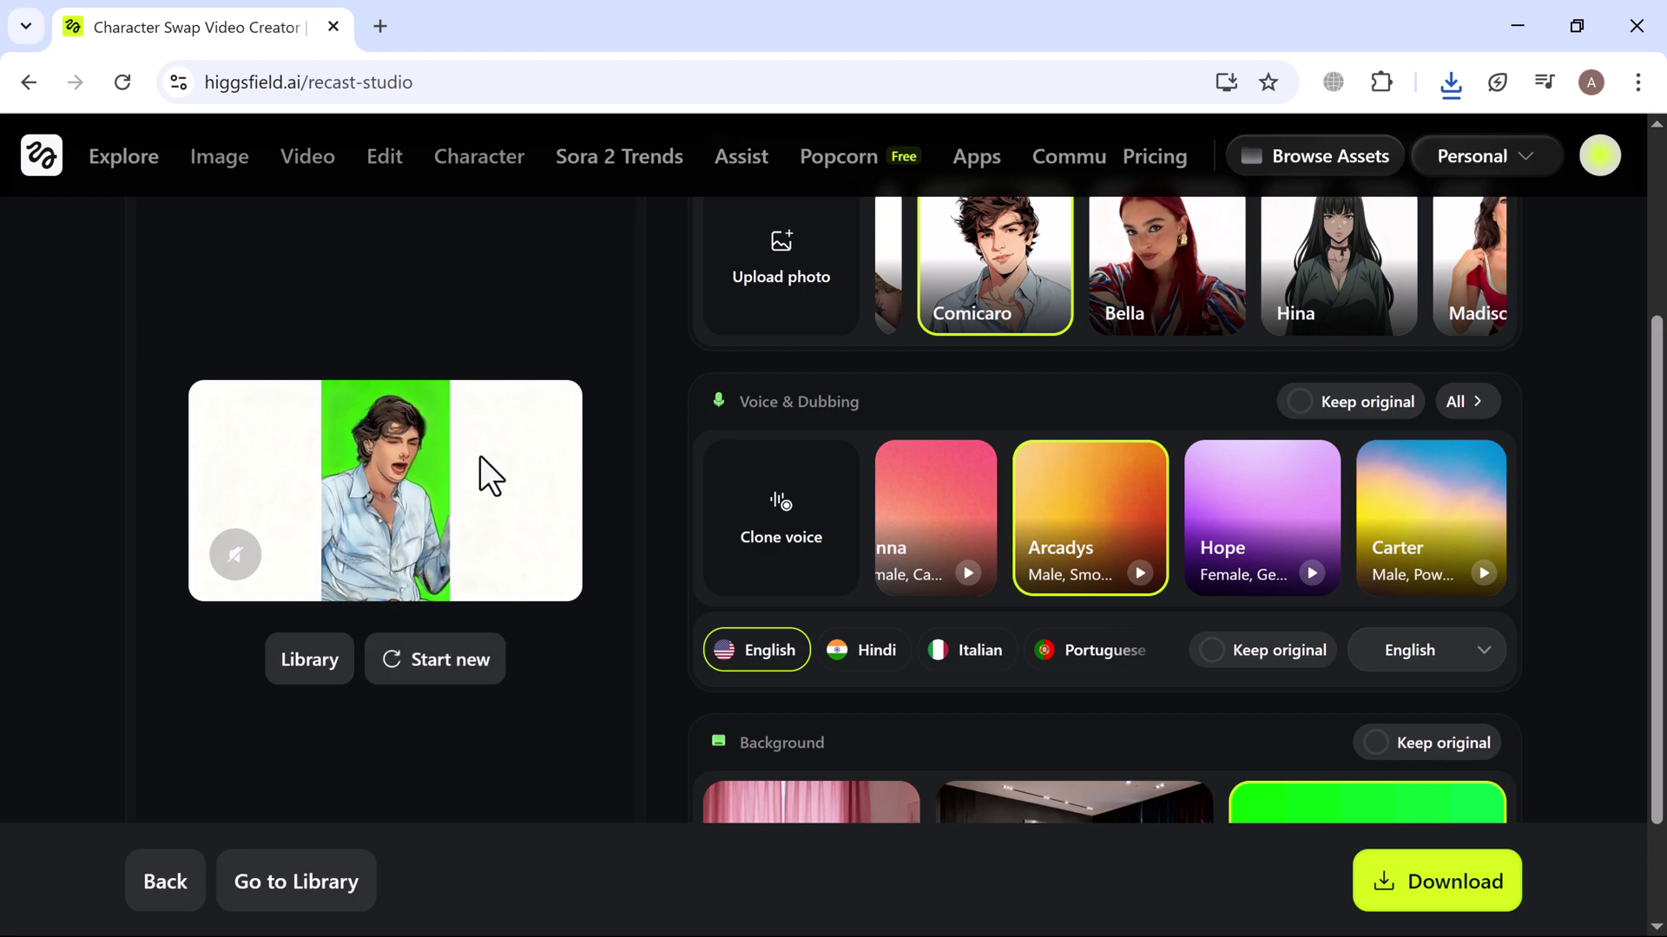
pyautogui.scroll(-2, 1135, 439)
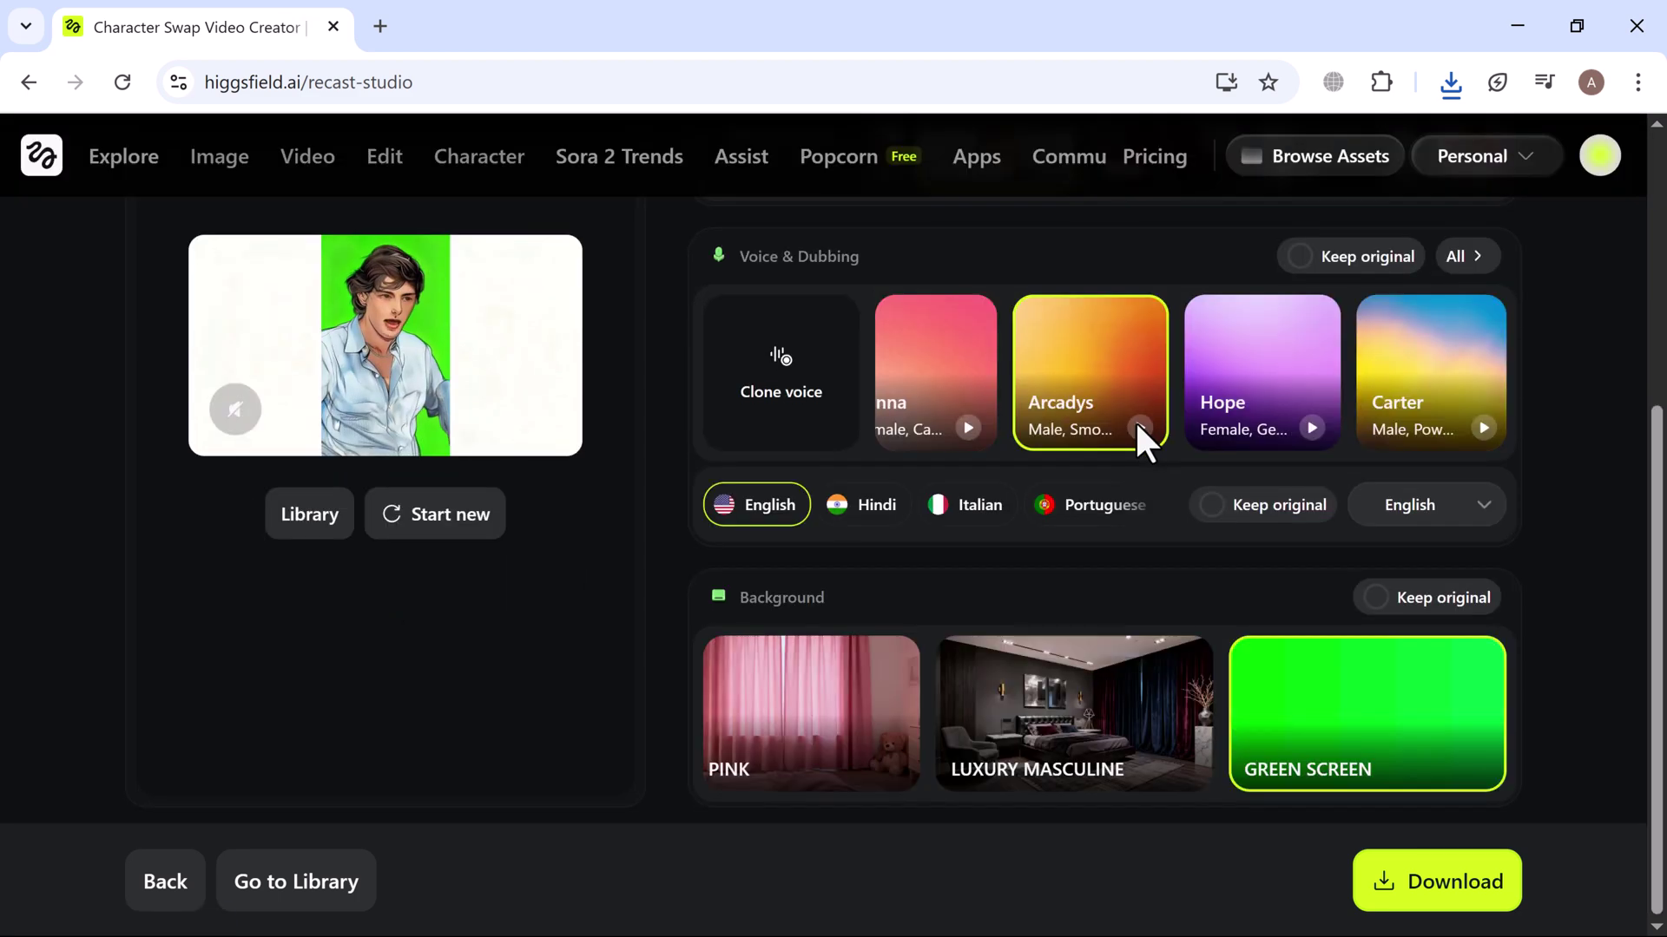
pyautogui.scroll(1, 1136, 425)
pyautogui.scroll(2, 1134, 420)
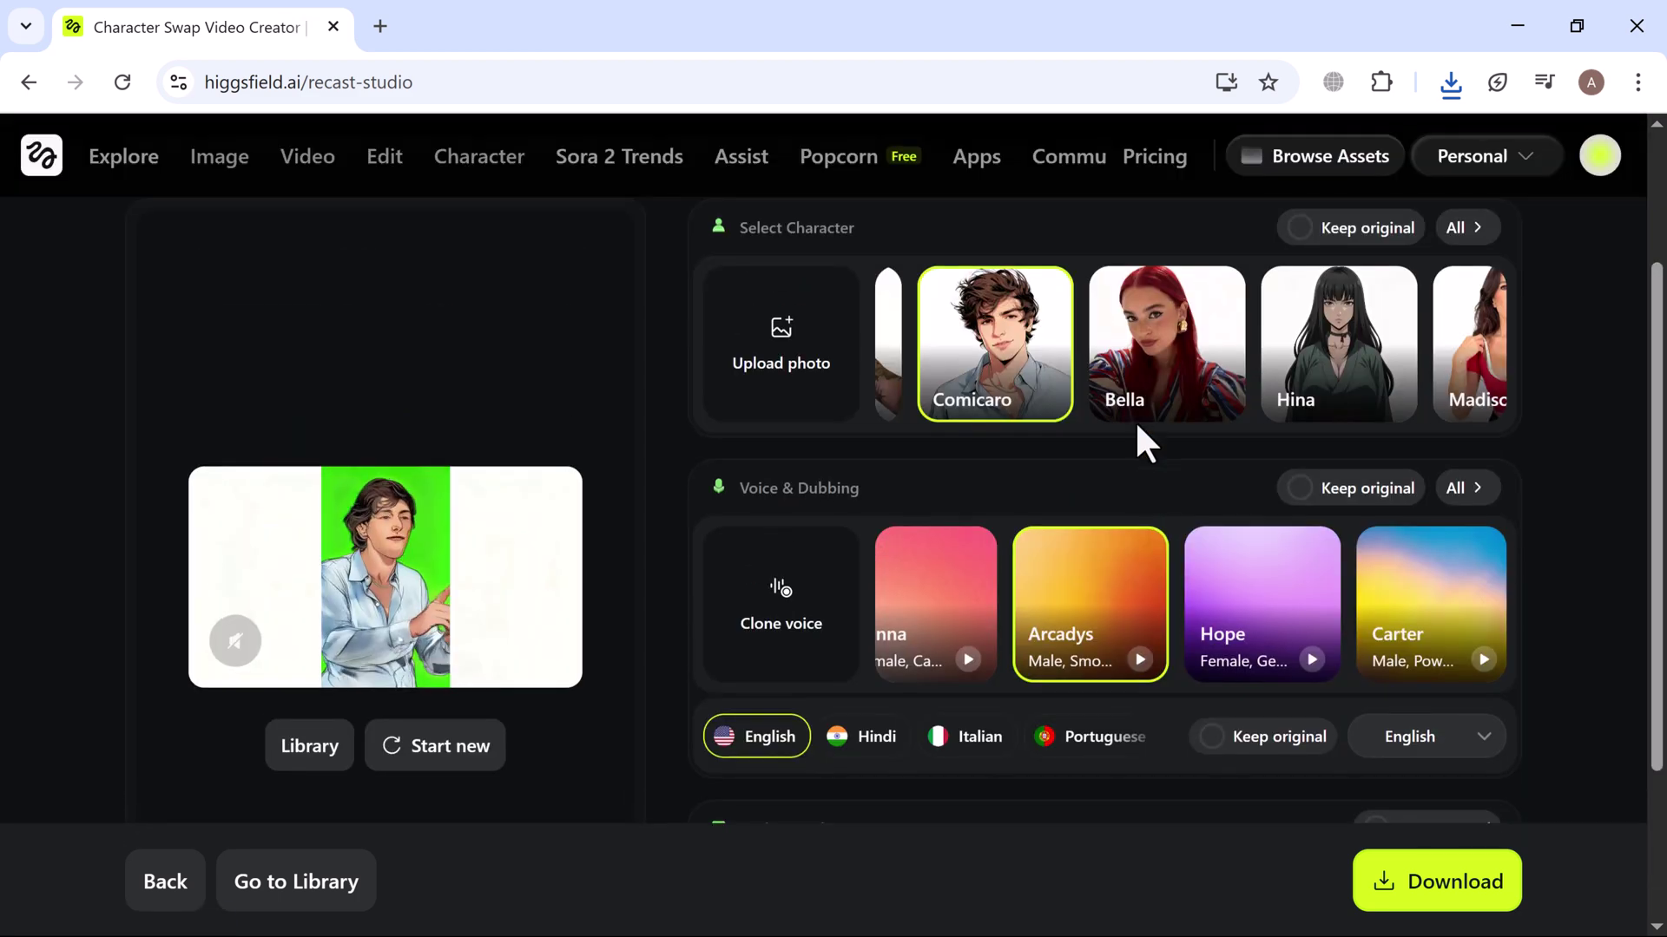
pyautogui.scroll(2, 1133, 420)
pyautogui.scroll(1, 1134, 420)
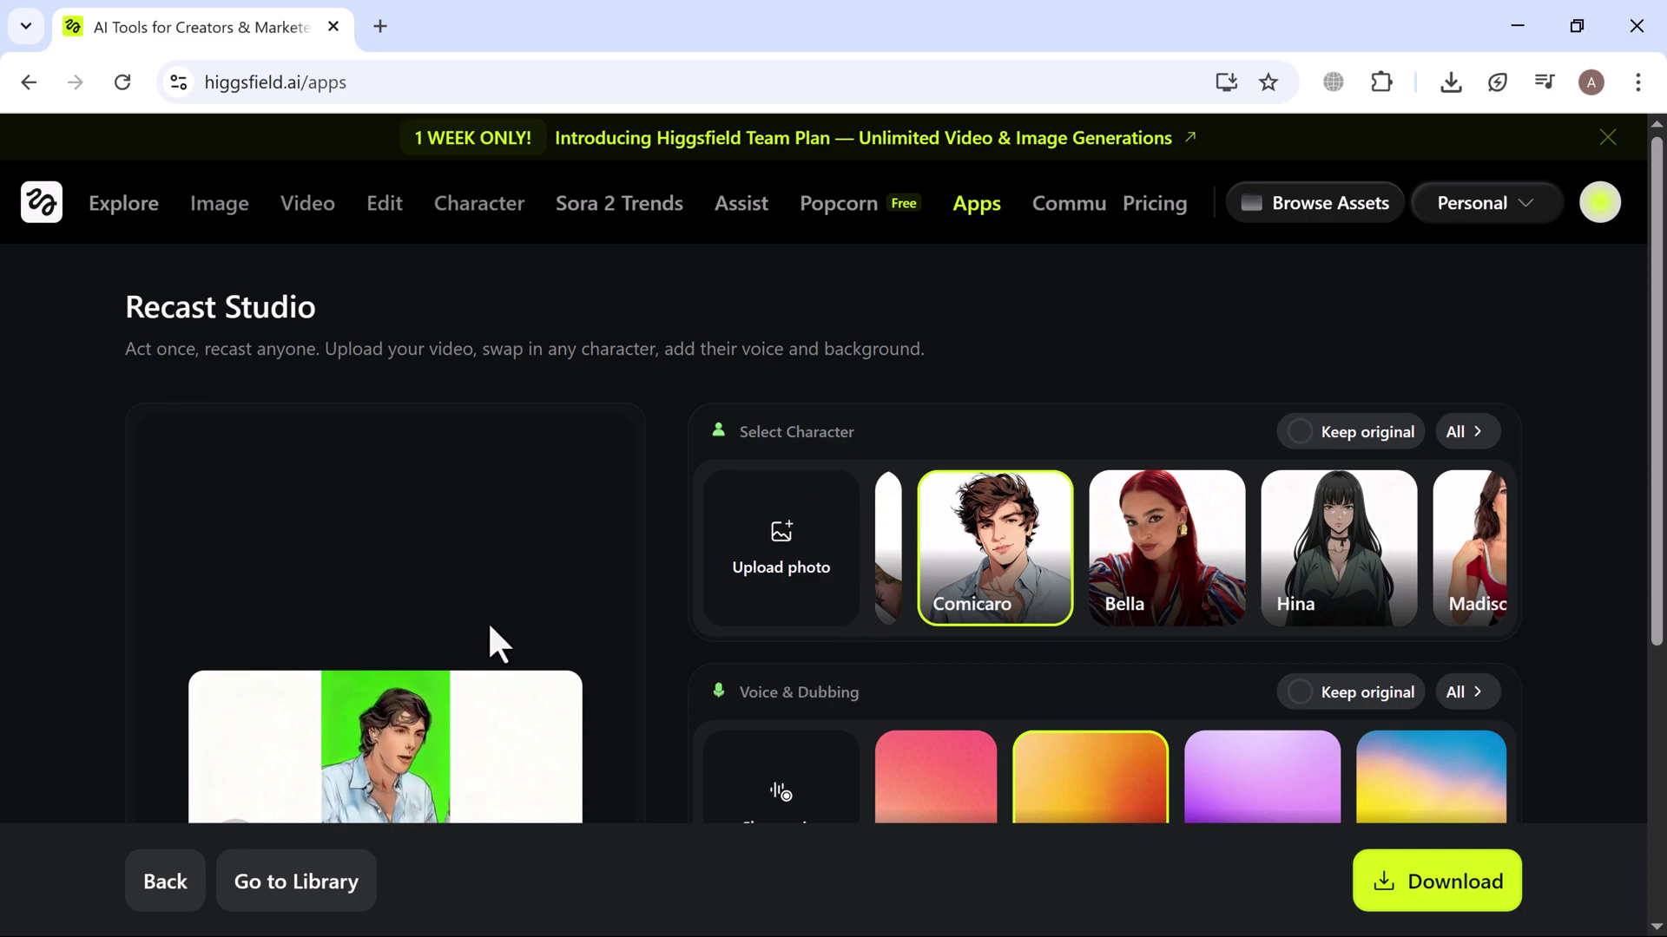
# - Close Recast Studio with Escape and scroll the Apps catalogue down to the footer
pyautogui.press('Escape')
pyautogui.scroll(-5, 487, 621)
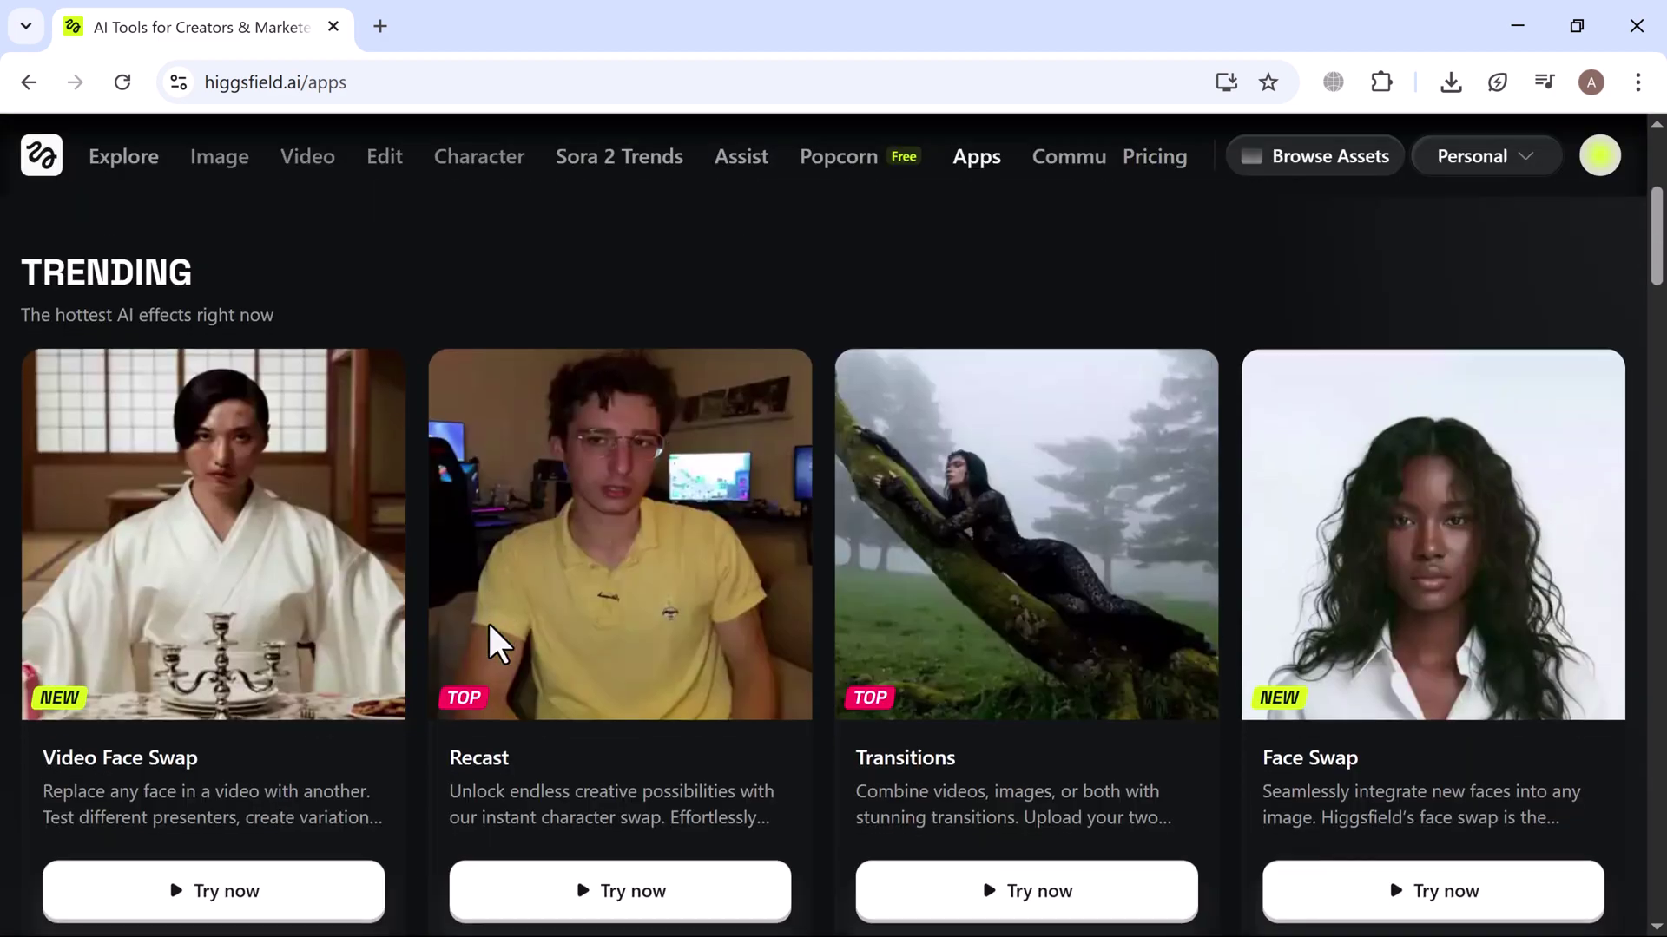
pyautogui.scroll(-7, 487, 643)
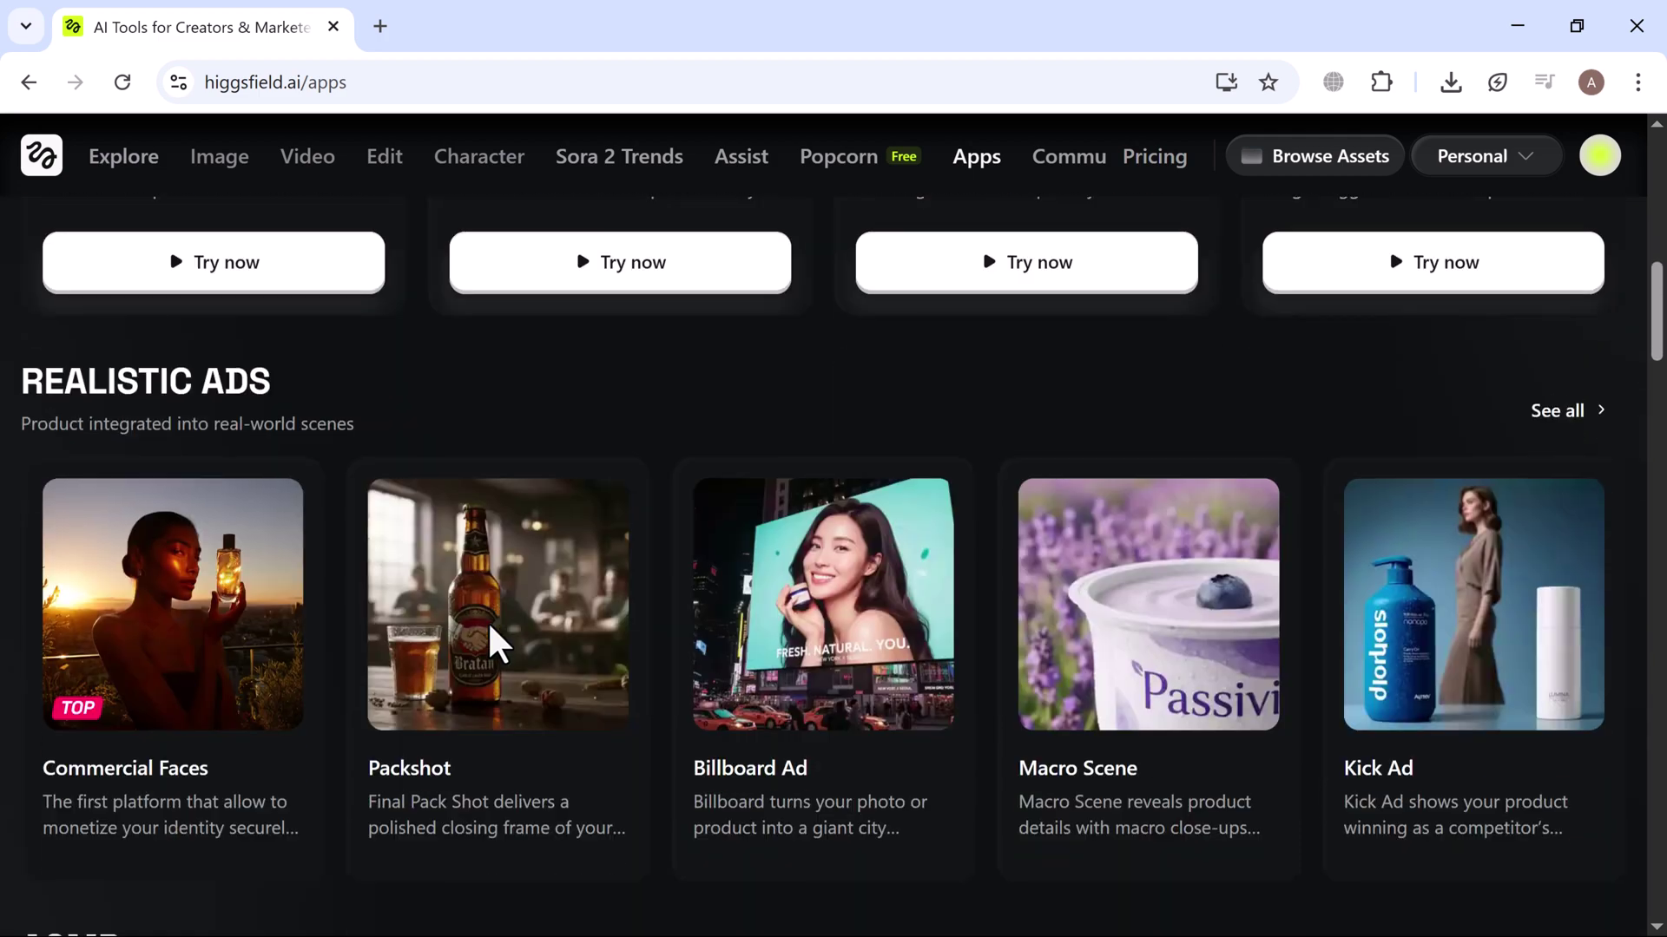
pyautogui.scroll(-7, 488, 625)
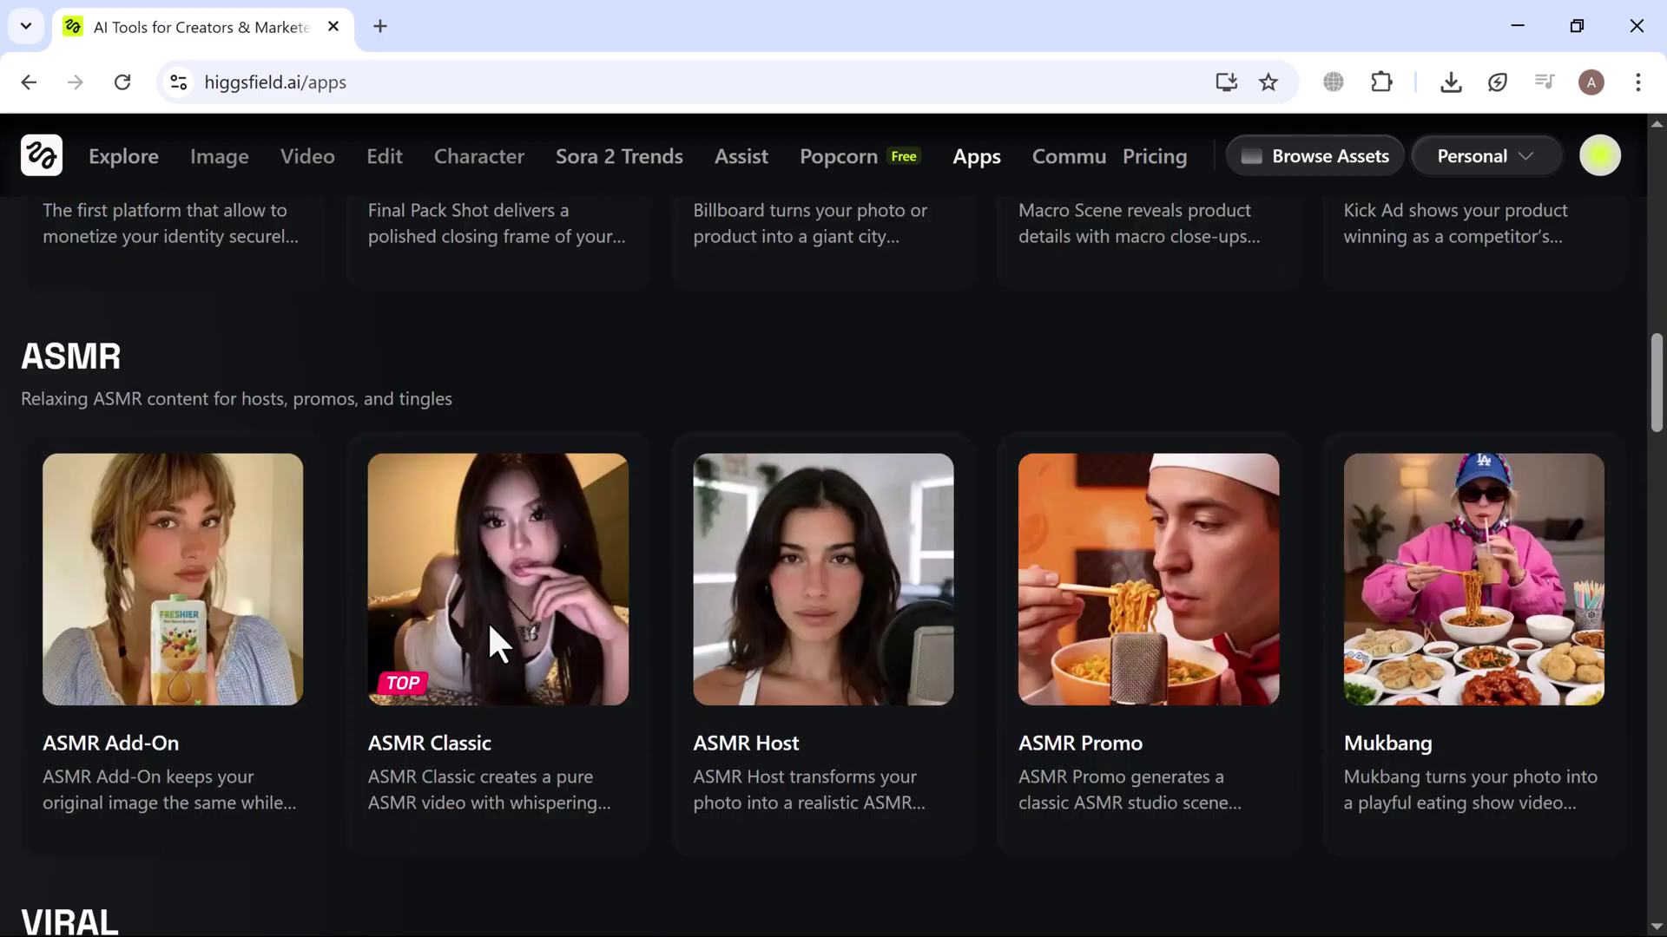
pyautogui.scroll(-7, 487, 622)
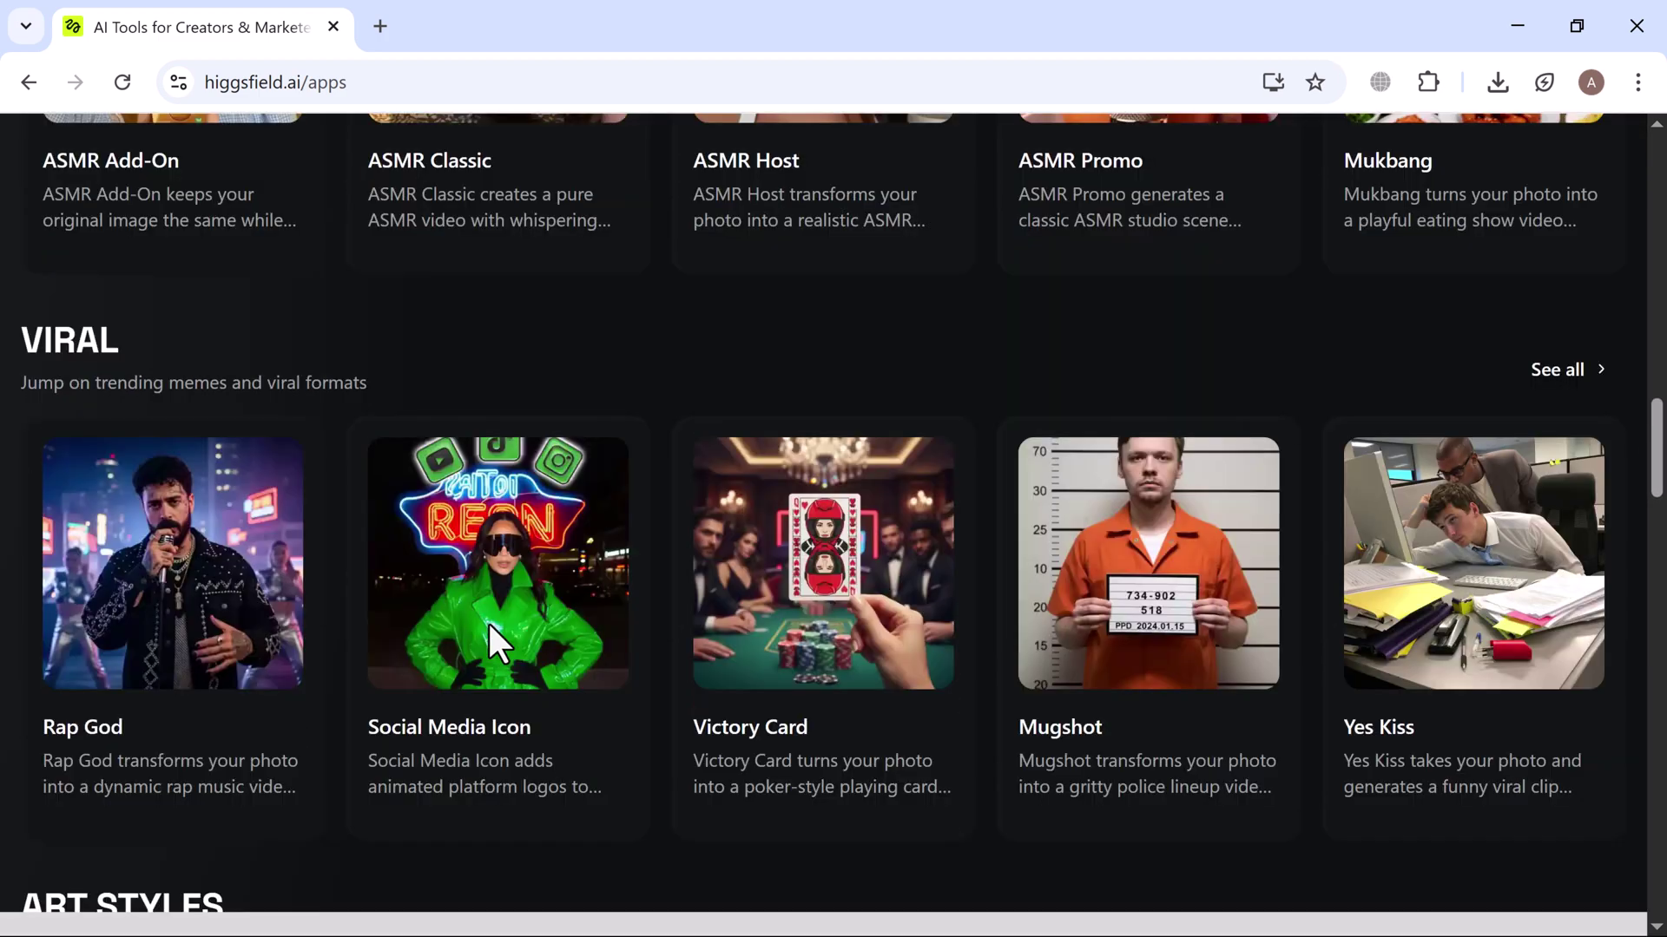
pyautogui.scroll(-7, 487, 622)
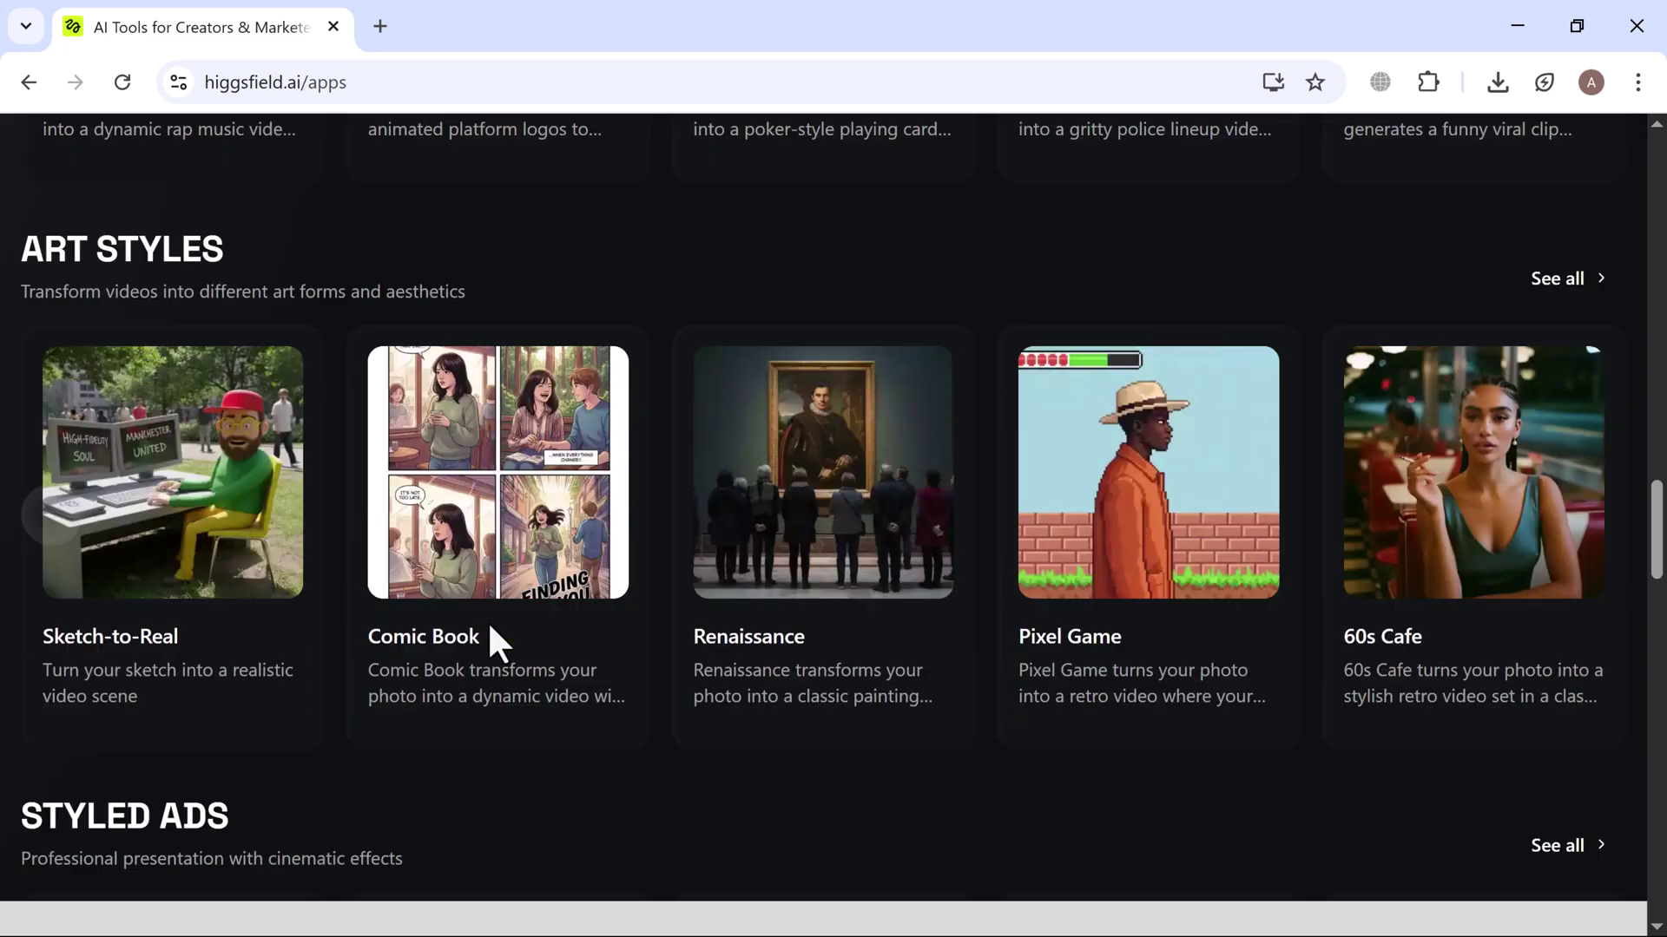
pyautogui.scroll(-5, 487, 621)
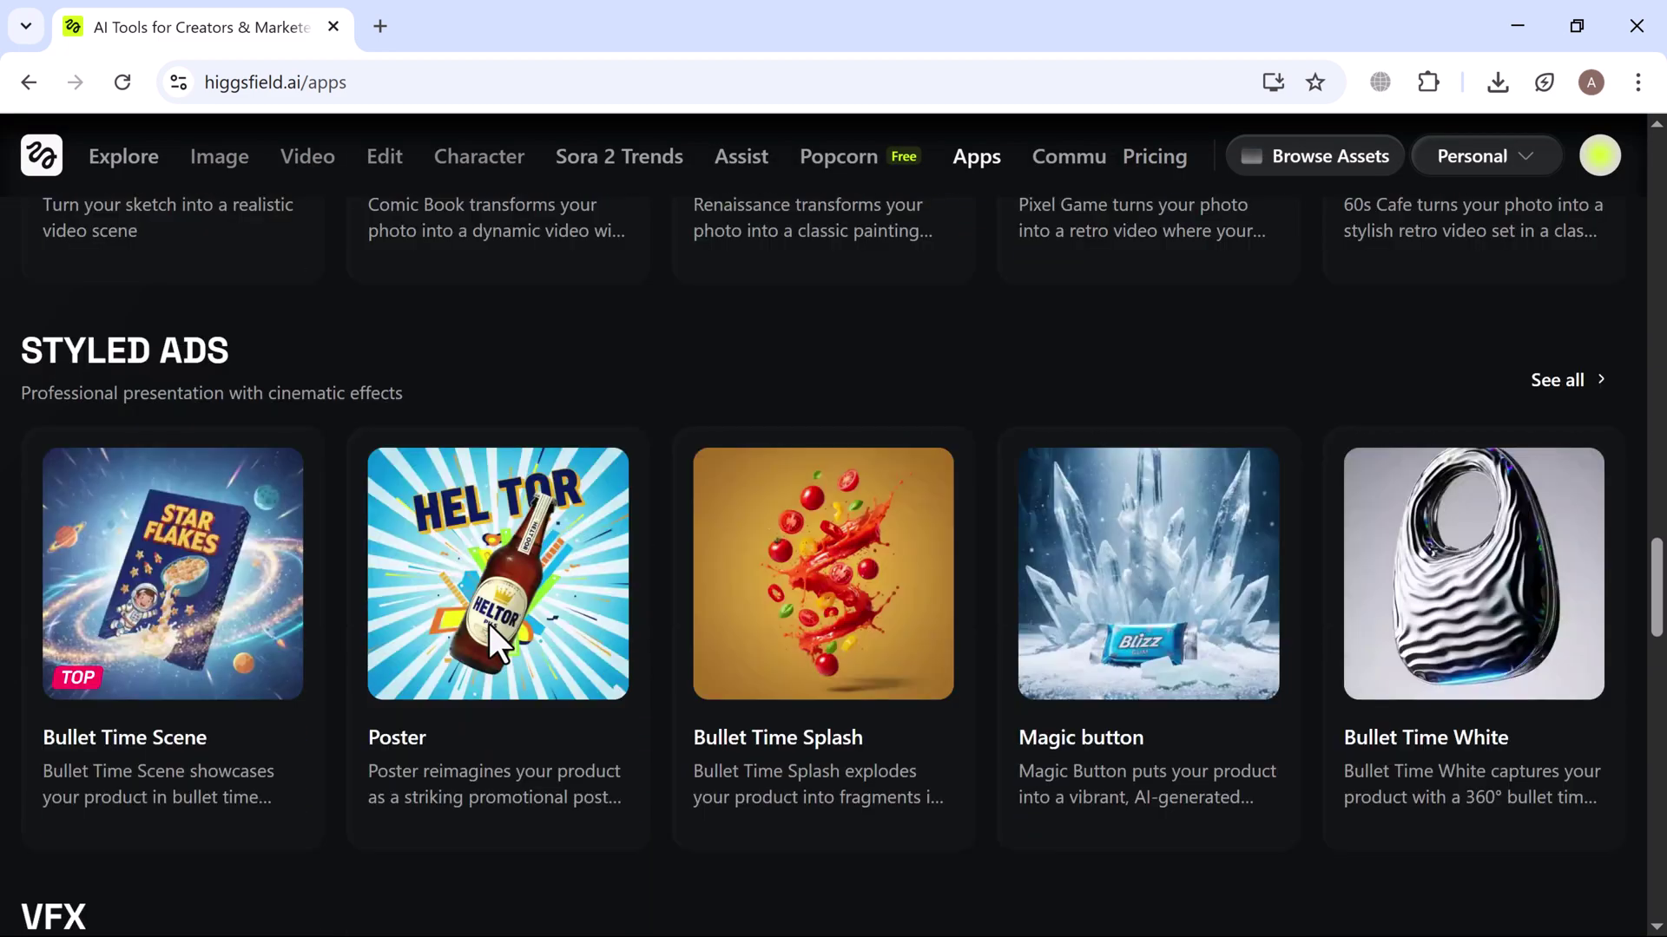
pyautogui.scroll(-7, 488, 623)
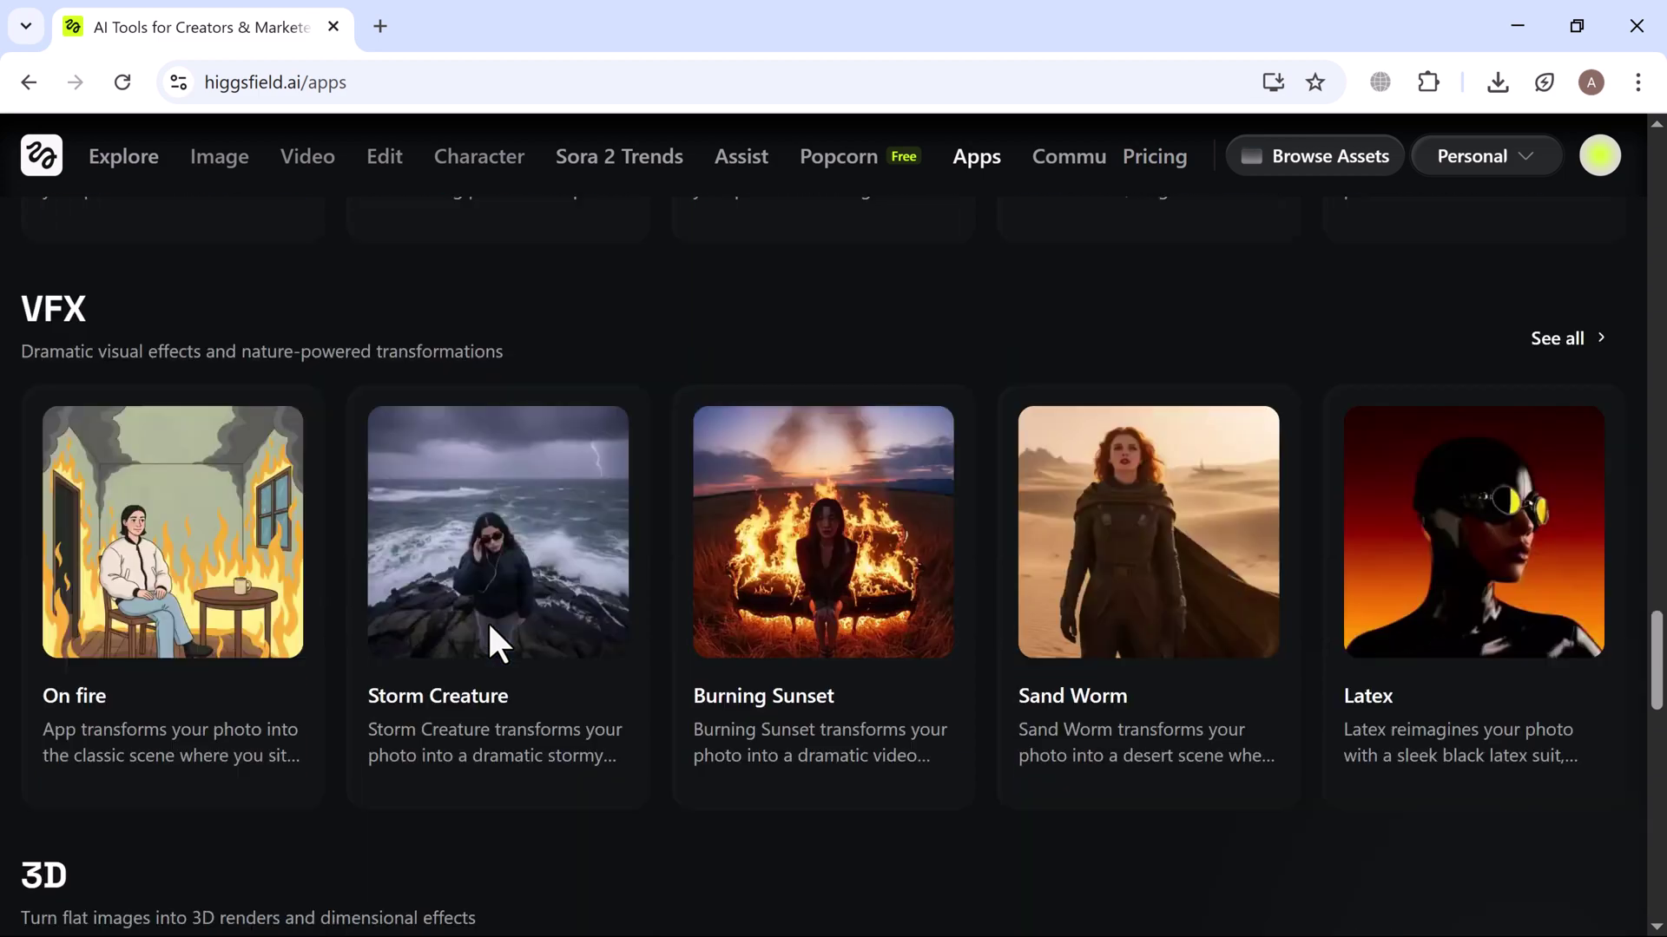
pyautogui.scroll(-9, 488, 625)
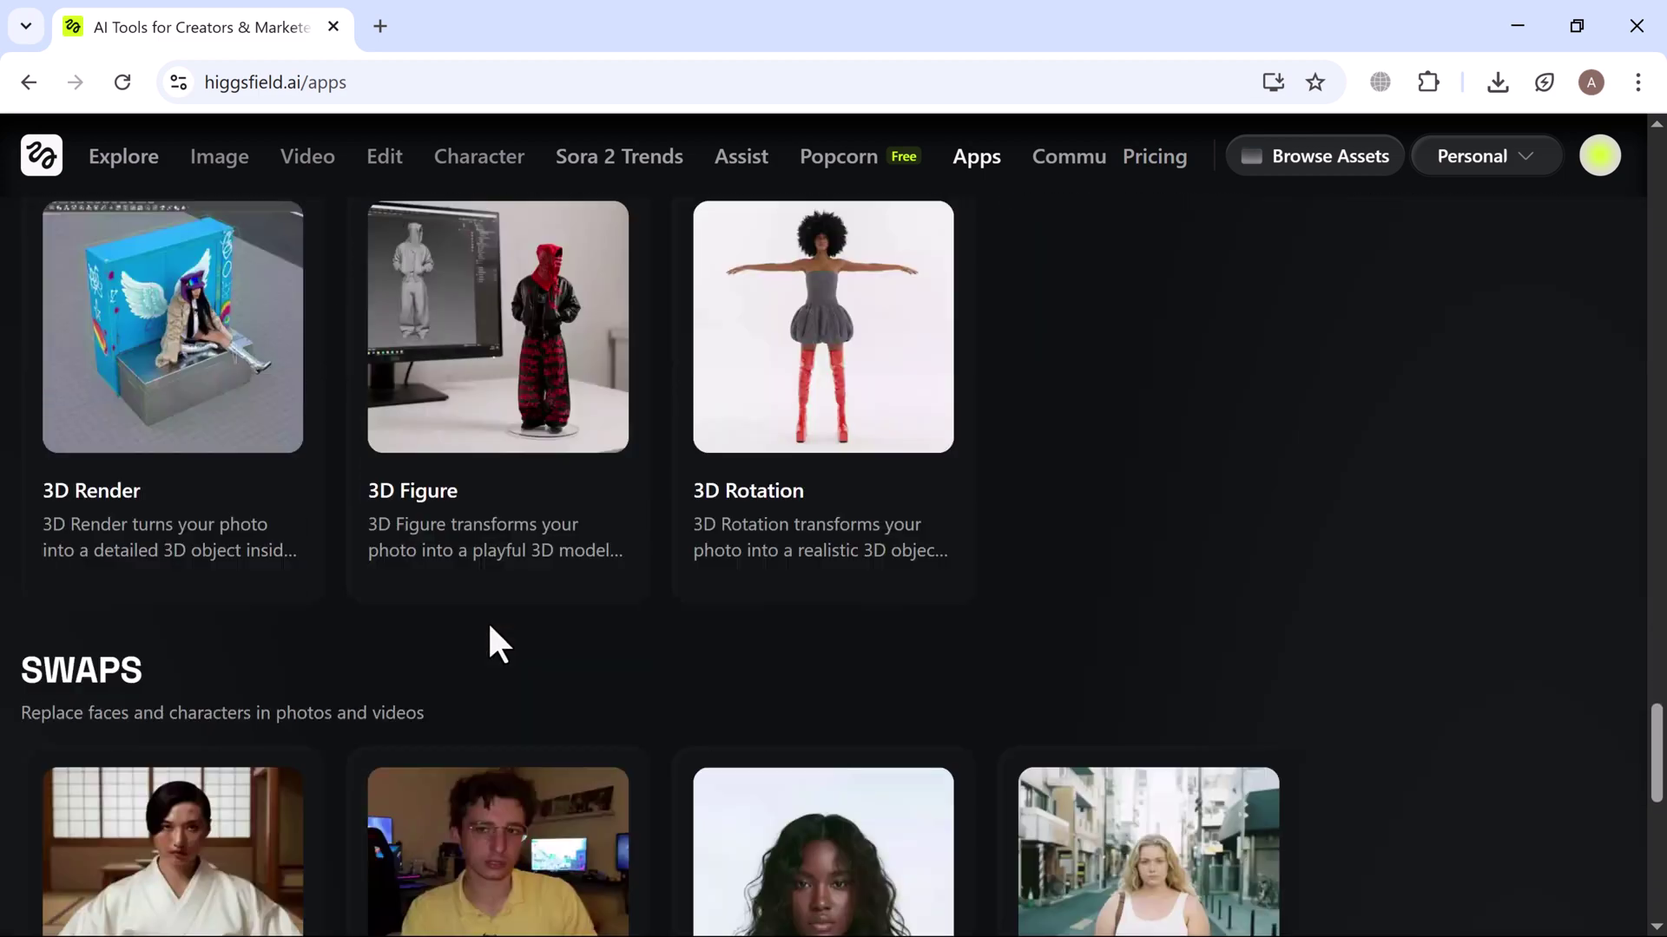
pyautogui.scroll(-7, 489, 626)
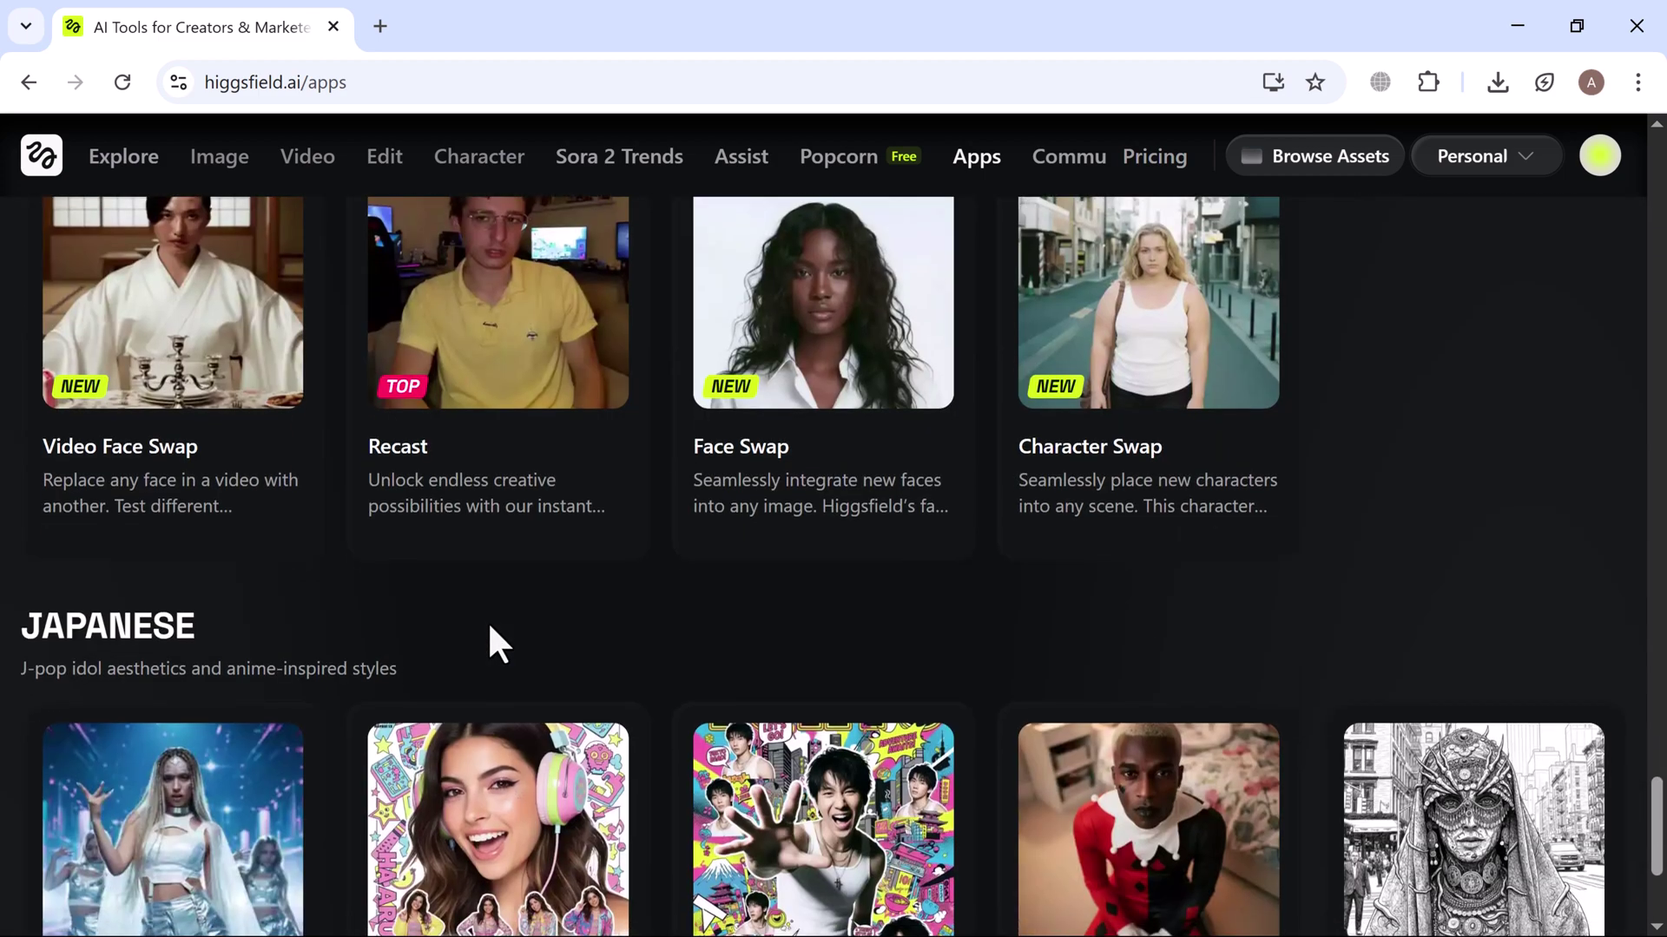
pyautogui.scroll(-4, 489, 644)
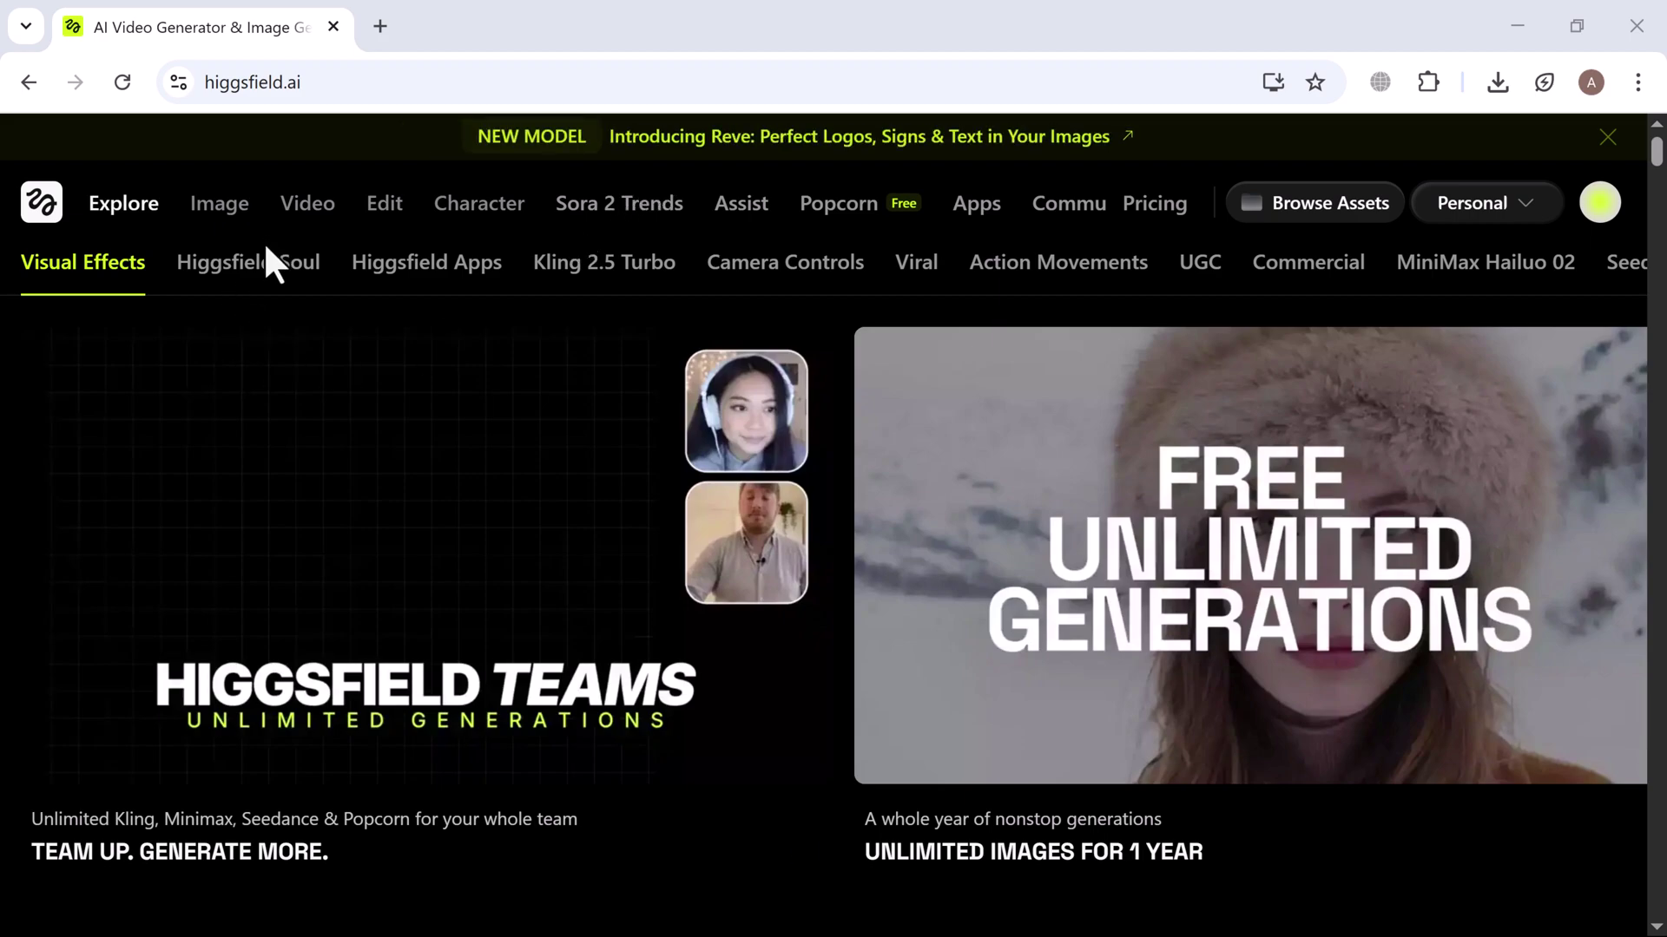
# - Jump through the Higgsfield Soul, Higgsfield Apps, Kling 2.5 Turbo and Camera Controls sections
pyautogui.click(250, 271)
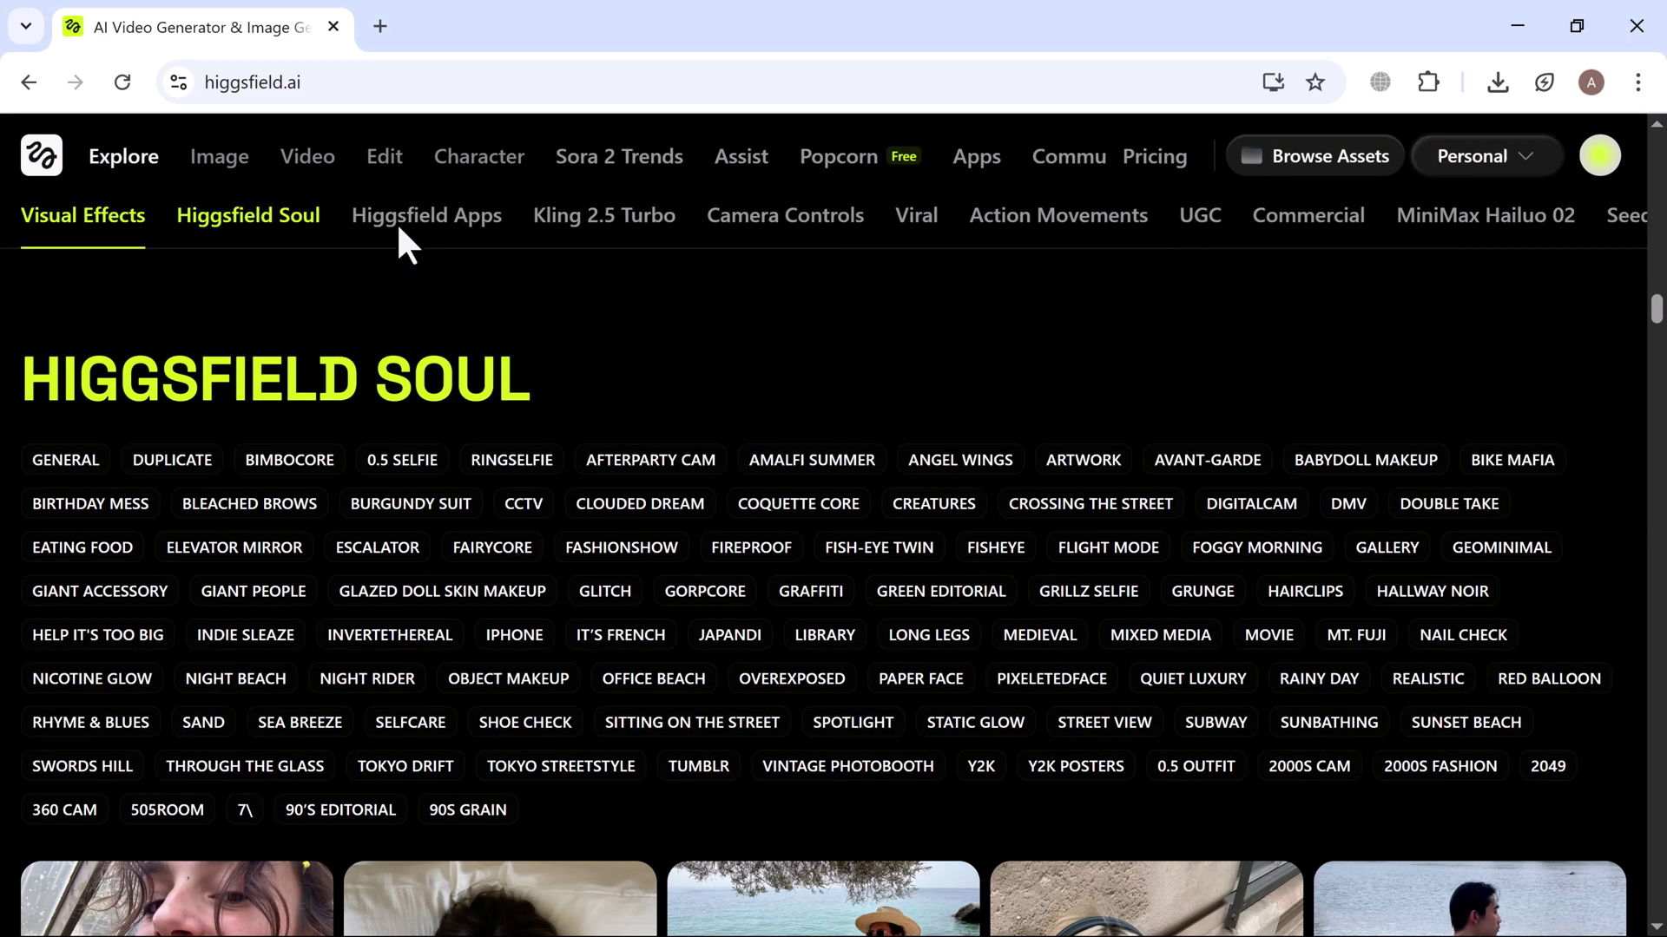
pyautogui.click(421, 233)
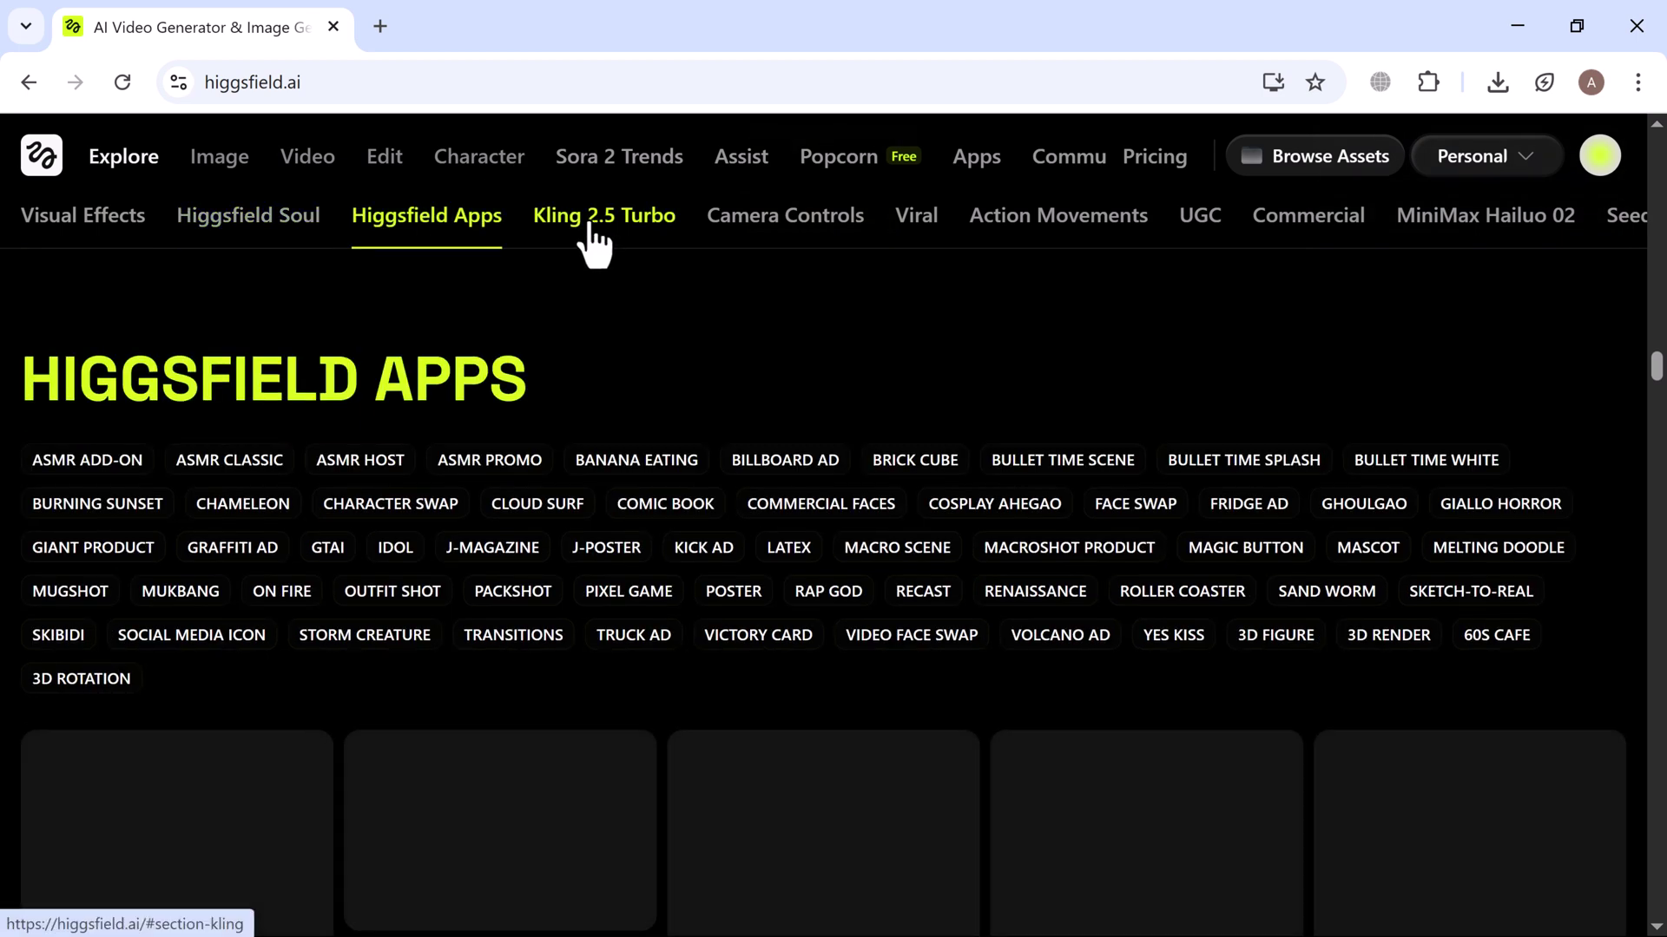
pyautogui.click(592, 230)
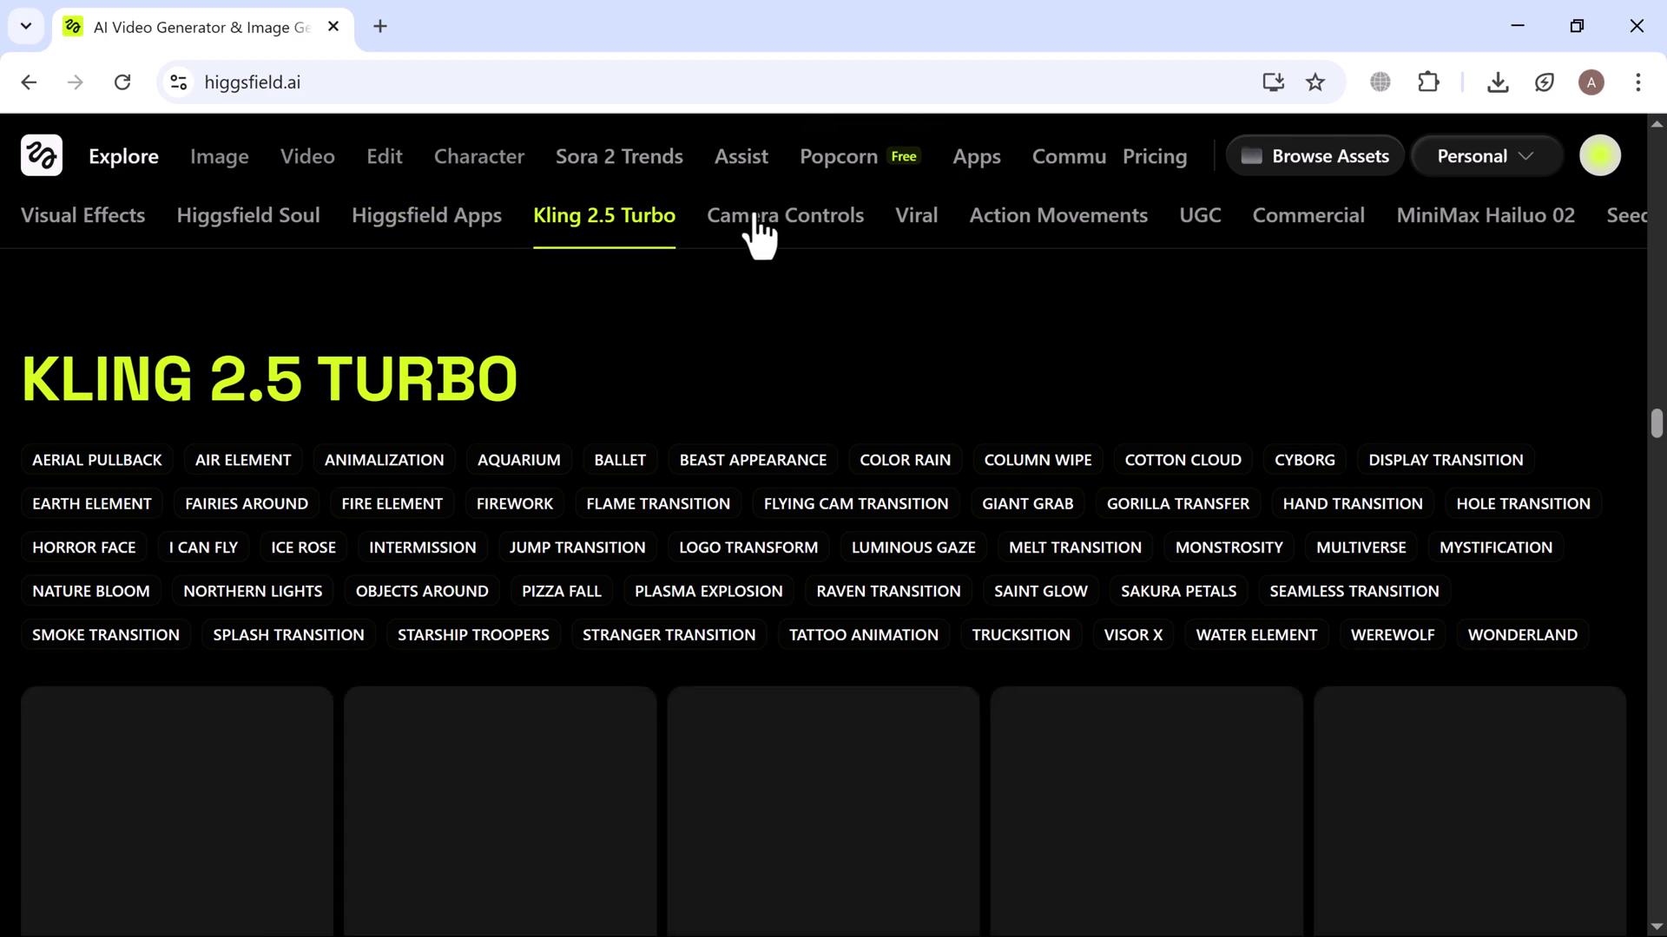
pyautogui.click(762, 232)
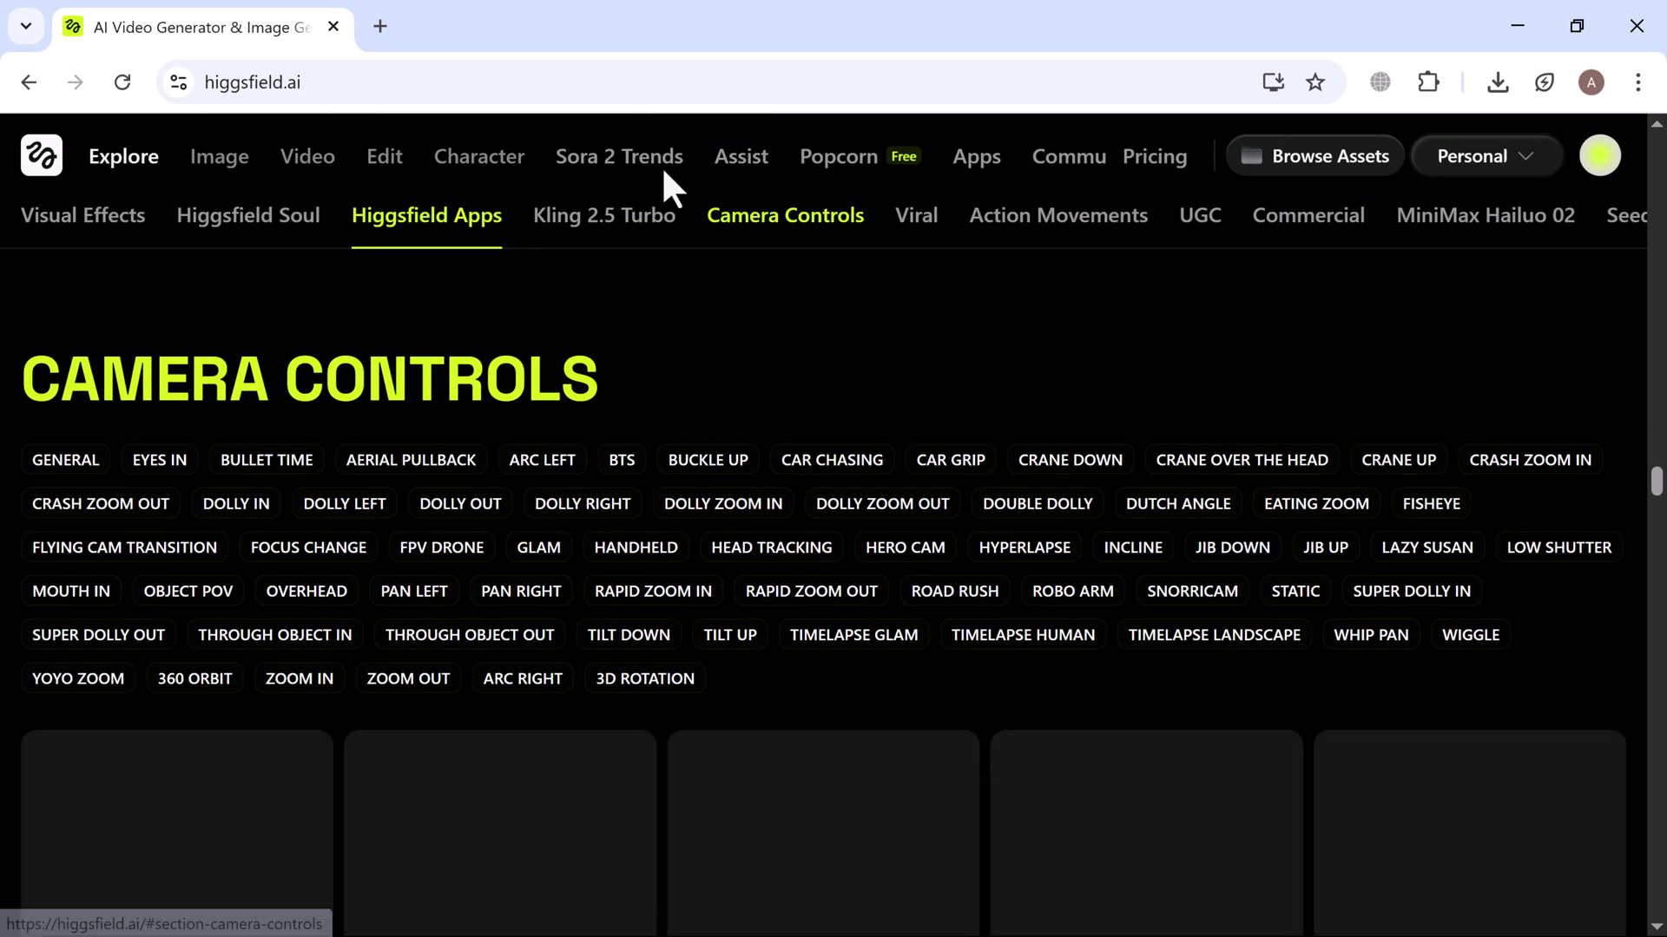
# - Scroll down to the Viral effects with Earth Zoom Out and Building Explosion
pyautogui.scroll(5, 661, 165)
pyautogui.scroll(-10, 662, 165)
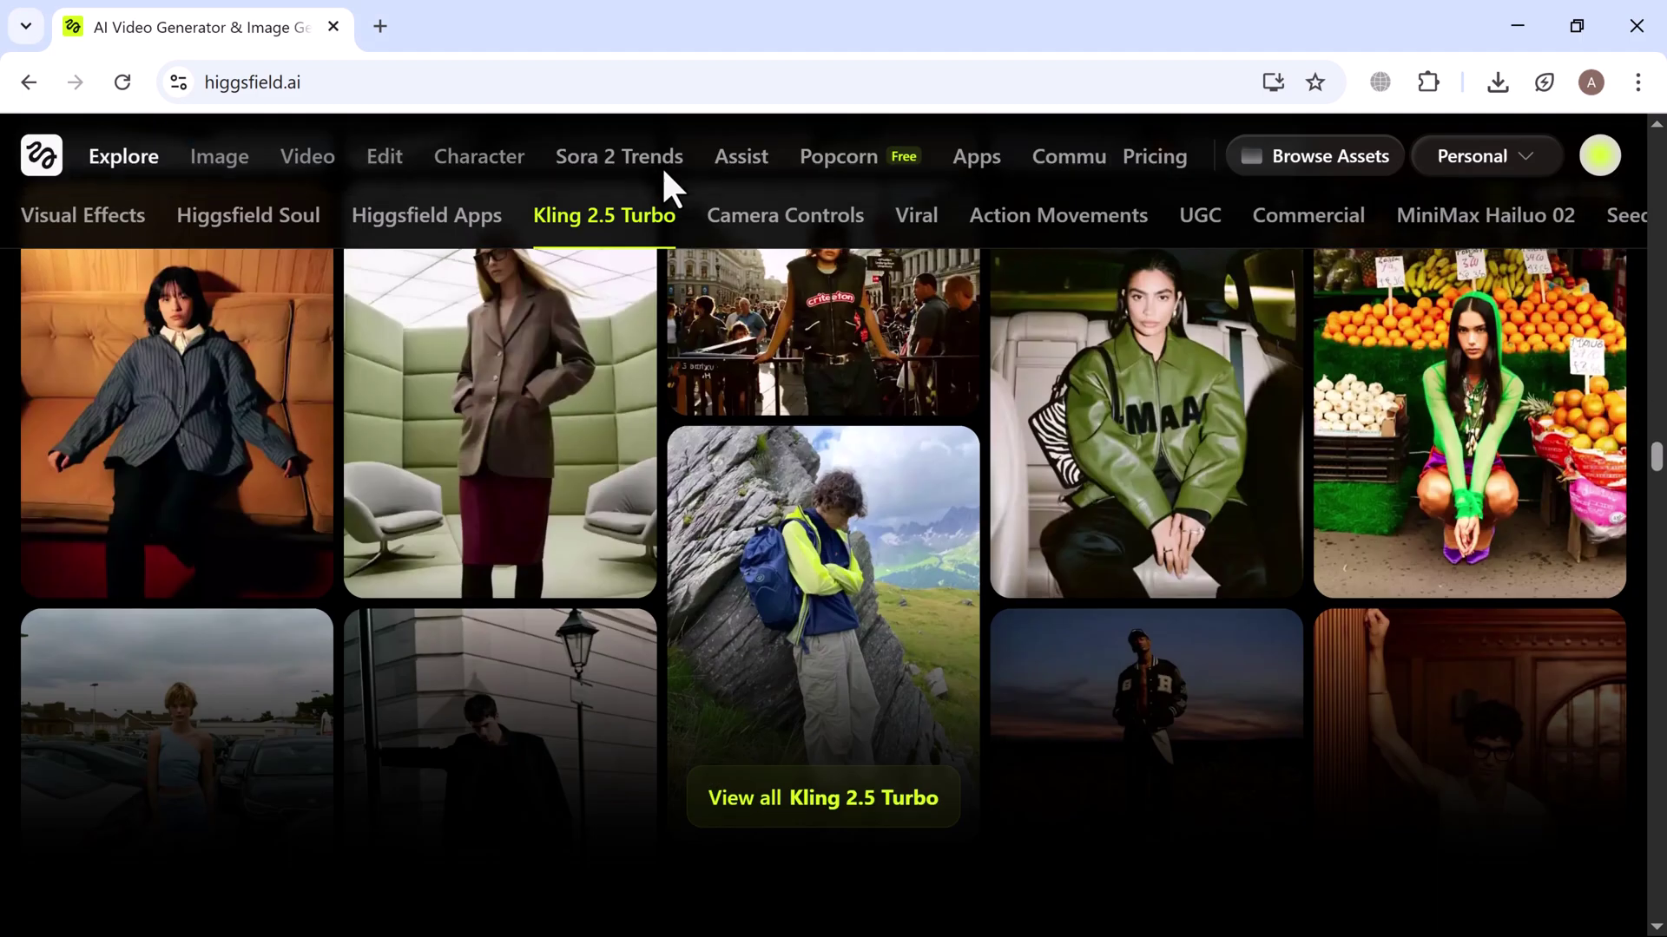
pyautogui.scroll(-5, 661, 165)
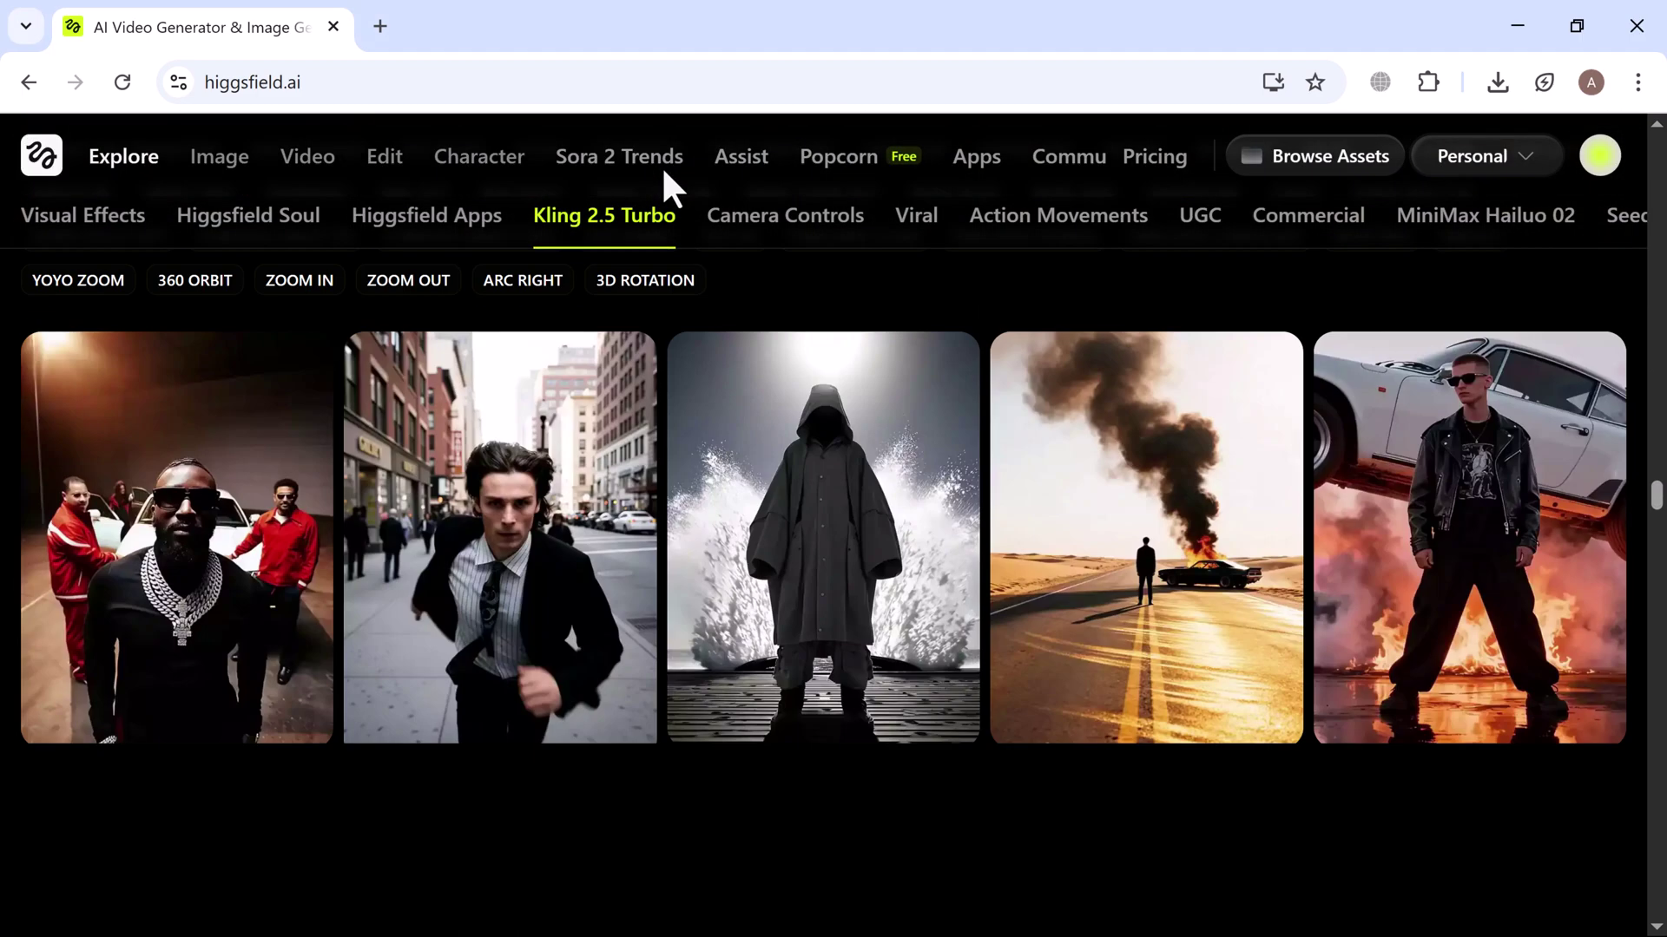
pyautogui.scroll(-7, 663, 171)
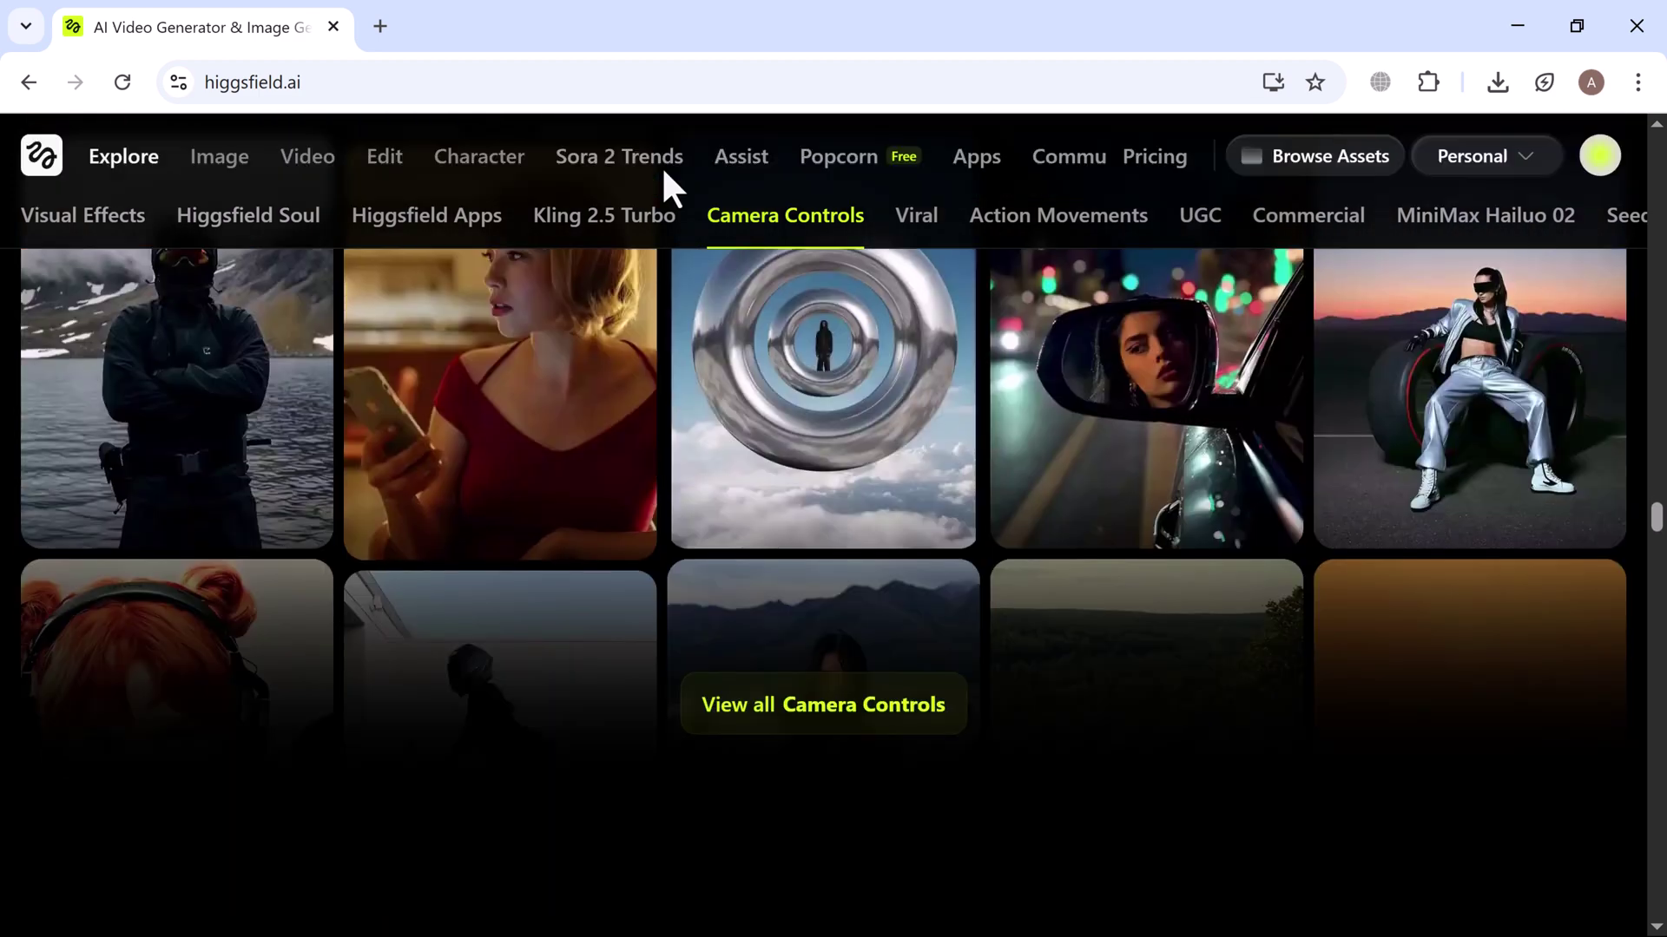
pyautogui.scroll(-3, 662, 165)
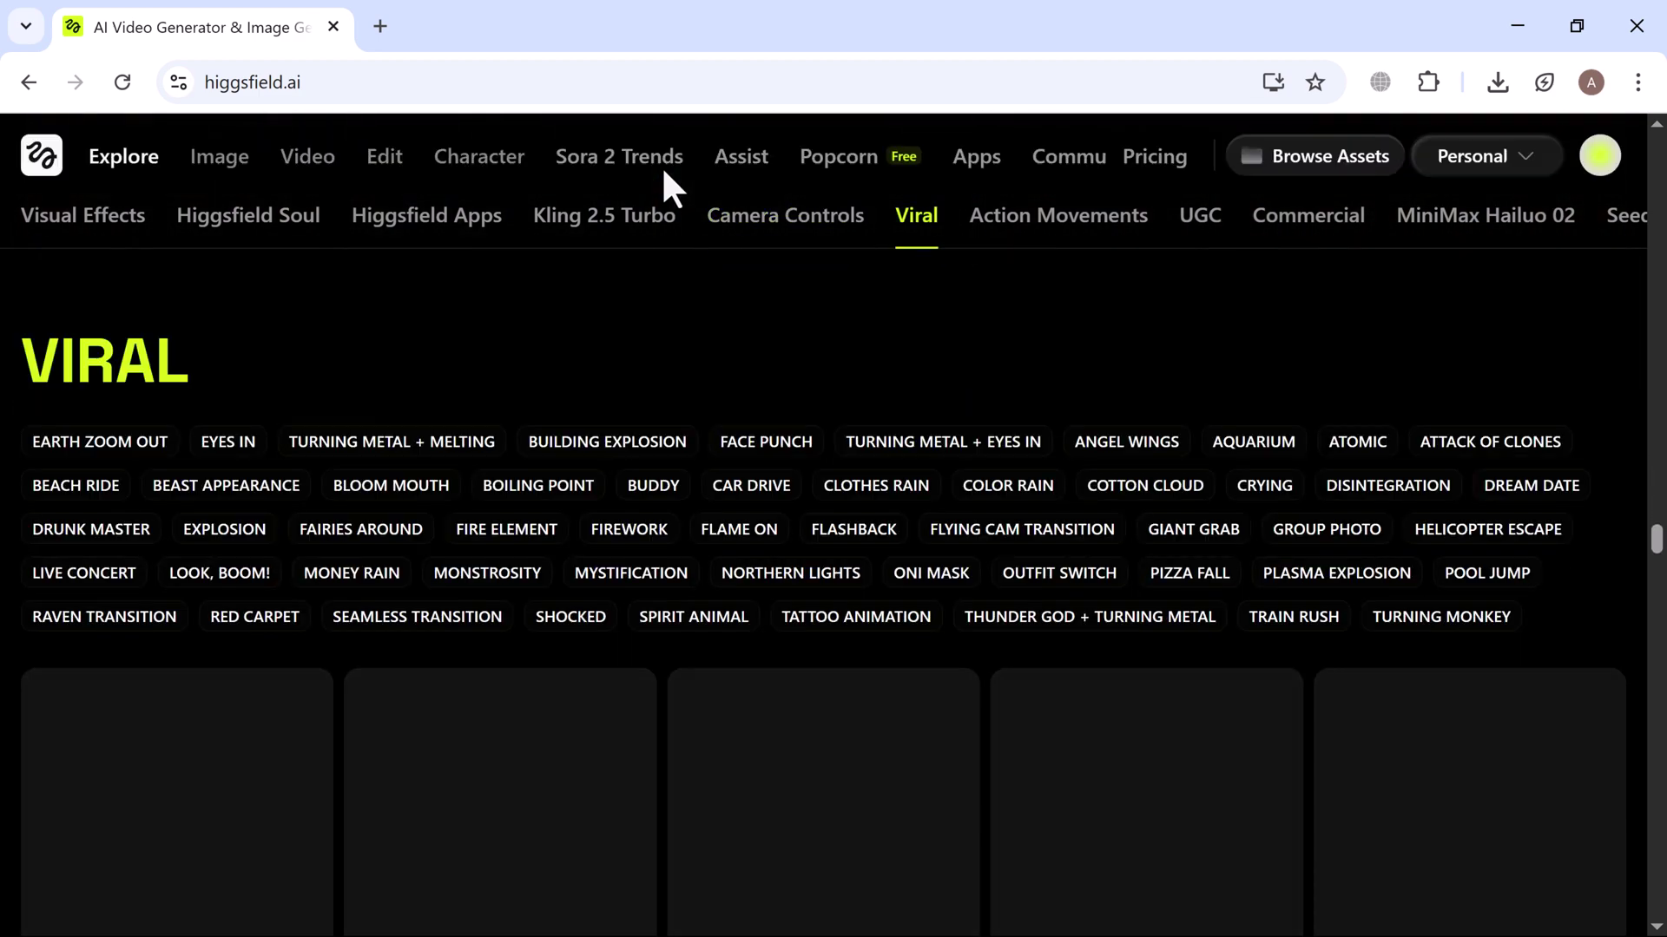
pyautogui.scroll(3, 661, 165)
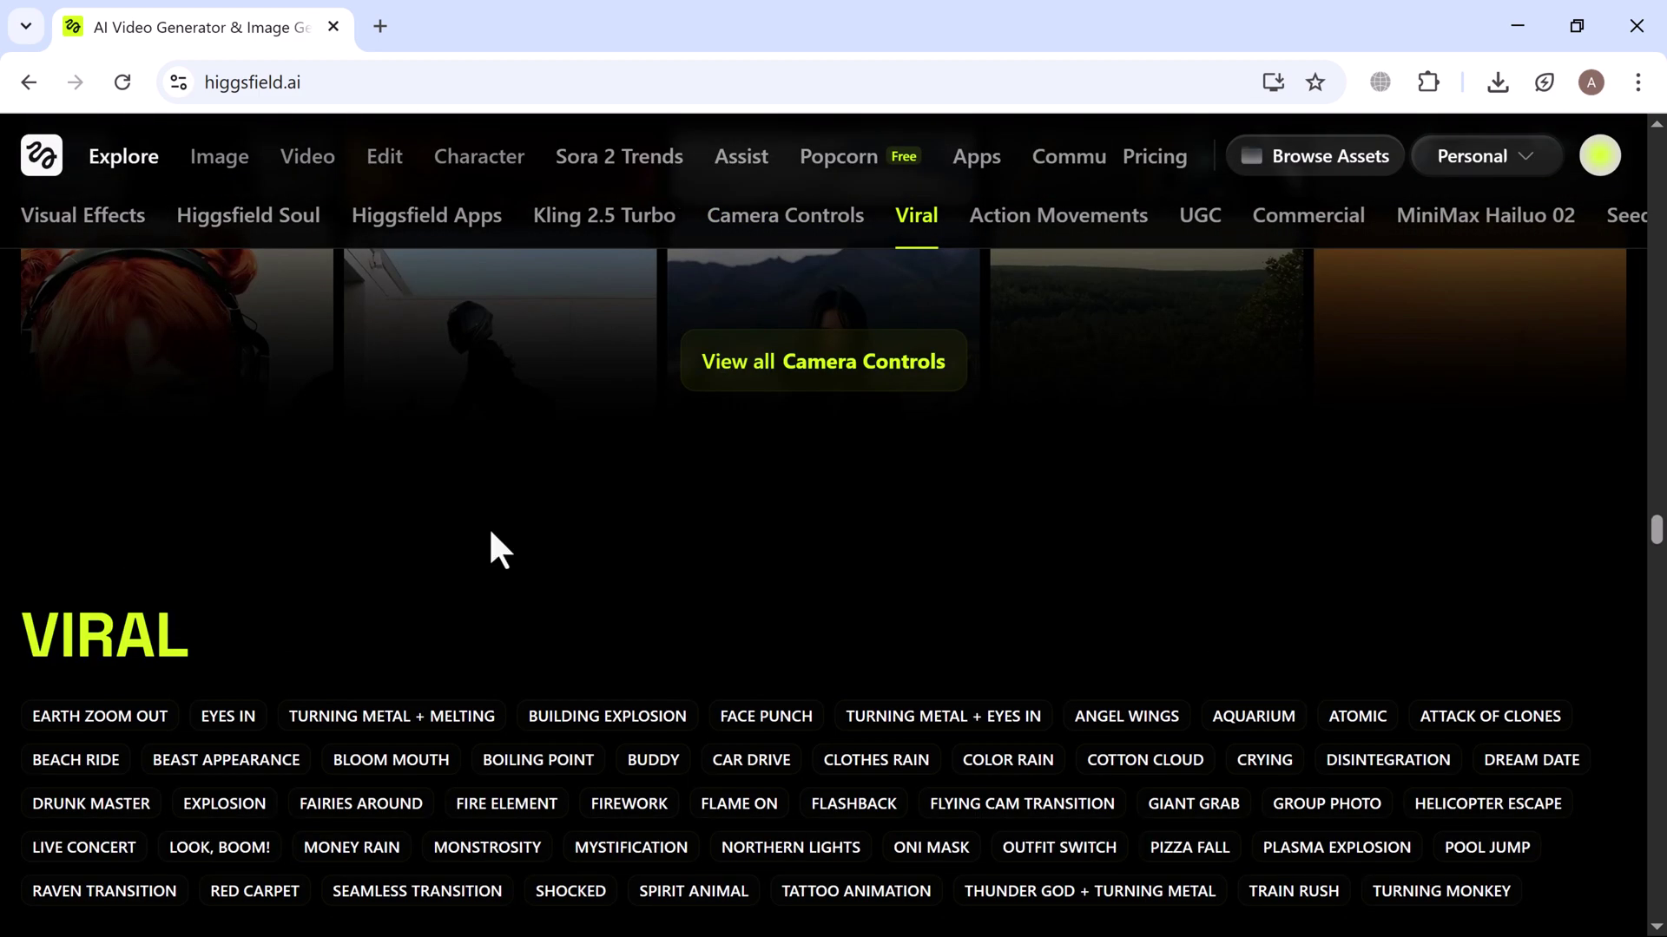